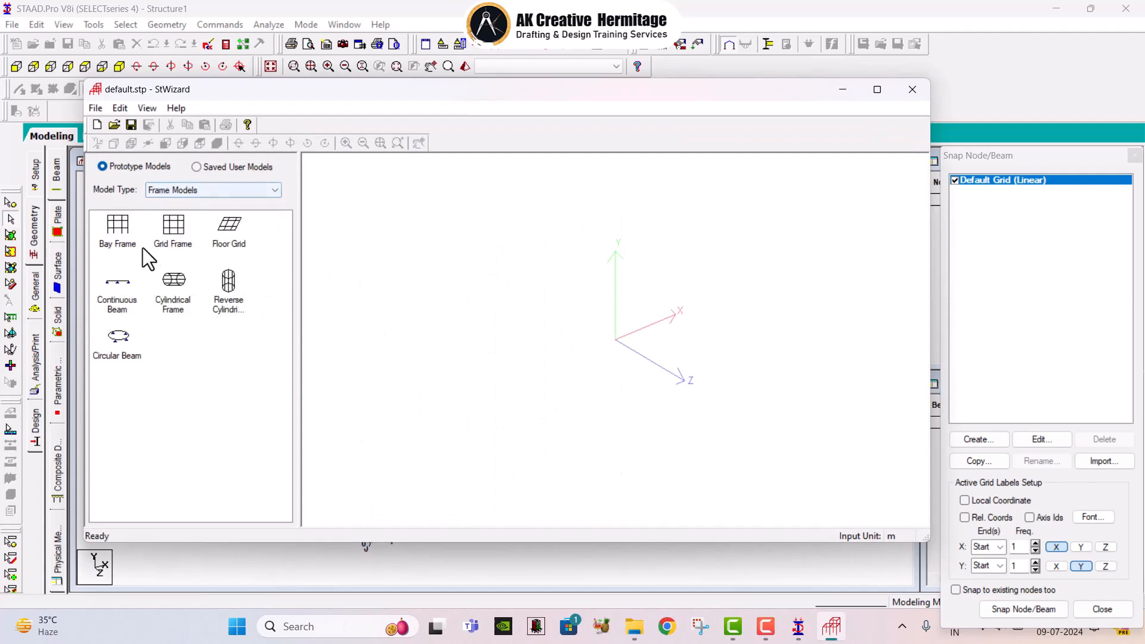
# - Generate a Bay Frame prototype 12 m long, 15 m high and 12 m wide with 4, 5 and 4 bays, and merge it into the model
pyautogui.moveTo(118, 230); pyautogui.dragTo(689, 407)
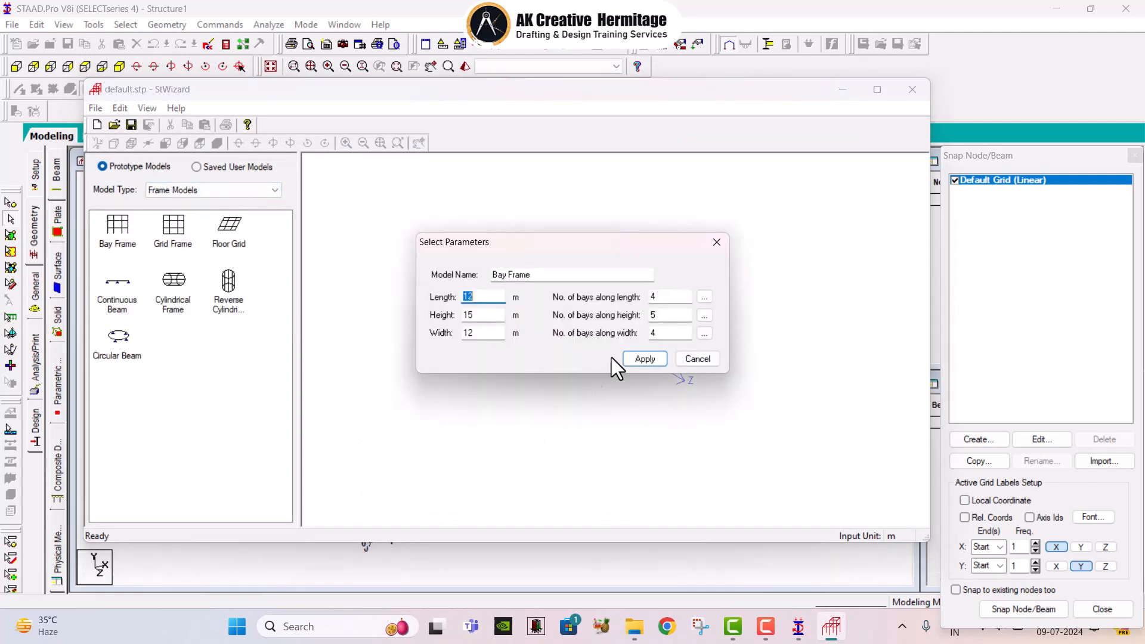
pyautogui.click(655, 358)
pyautogui.click(912, 89)
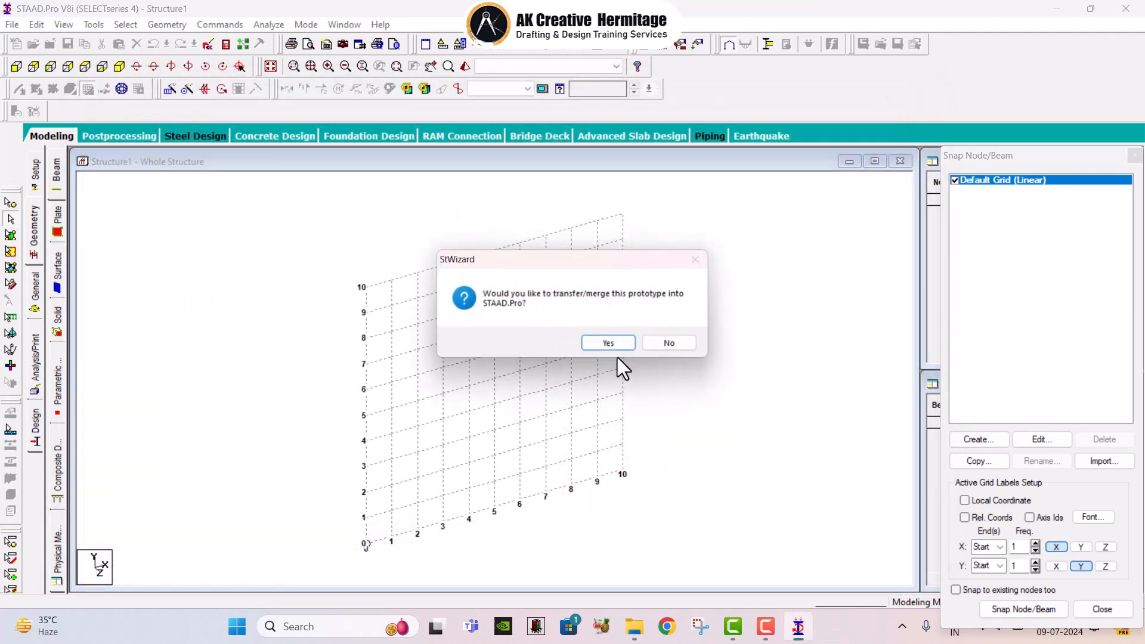
pyautogui.click(601, 339)
pyautogui.click(652, 245)
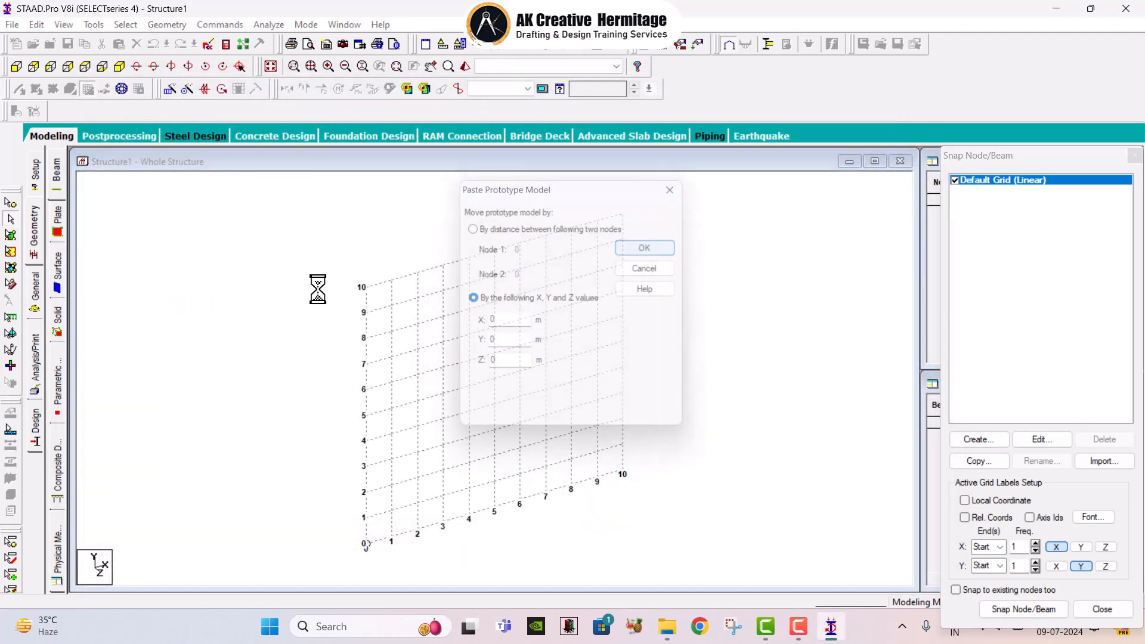
# - Define a rectangular concrete section with YD 0.3 m and ZD 0.3 m
pyautogui.click(37, 288)
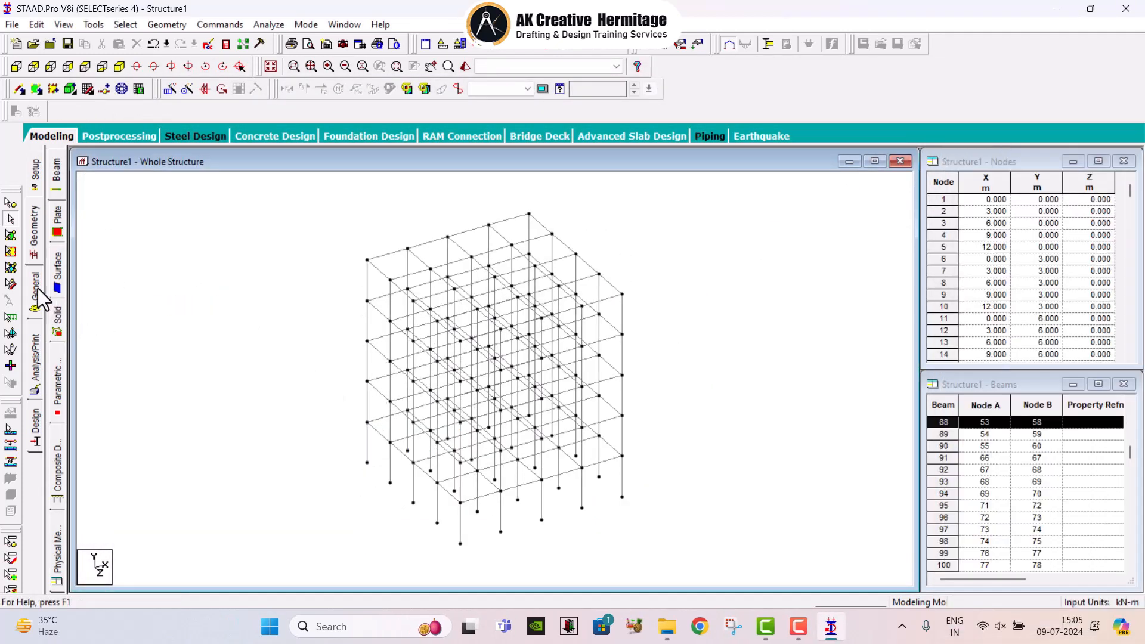
pyautogui.click(1092, 464)
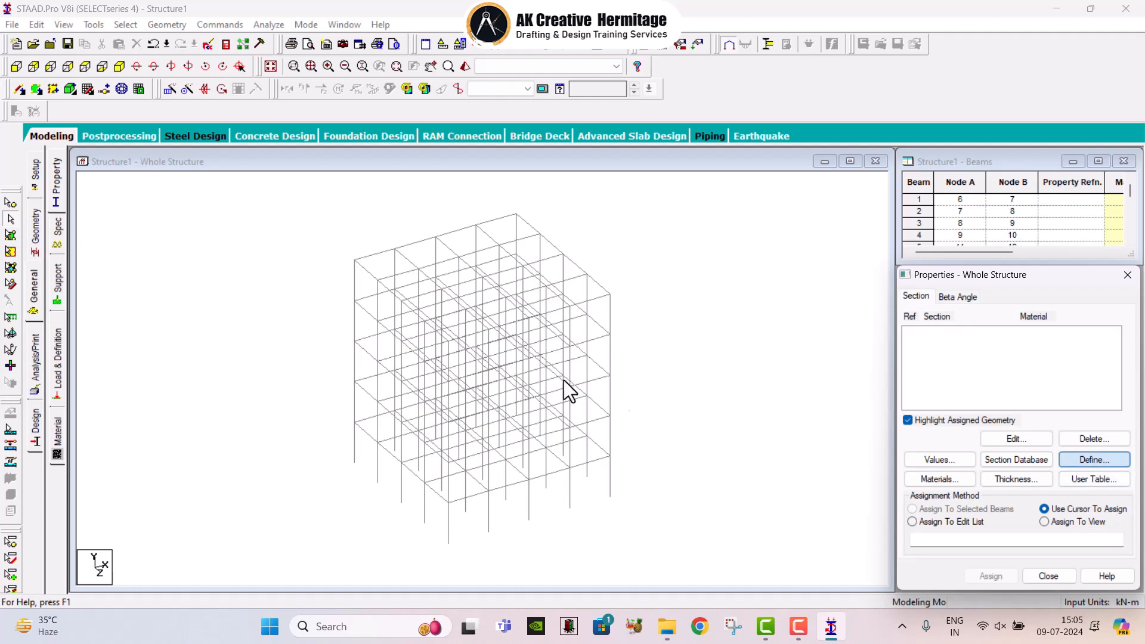
pyautogui.click(360, 193)
pyautogui.click(642, 263)
pyautogui.write('.3')
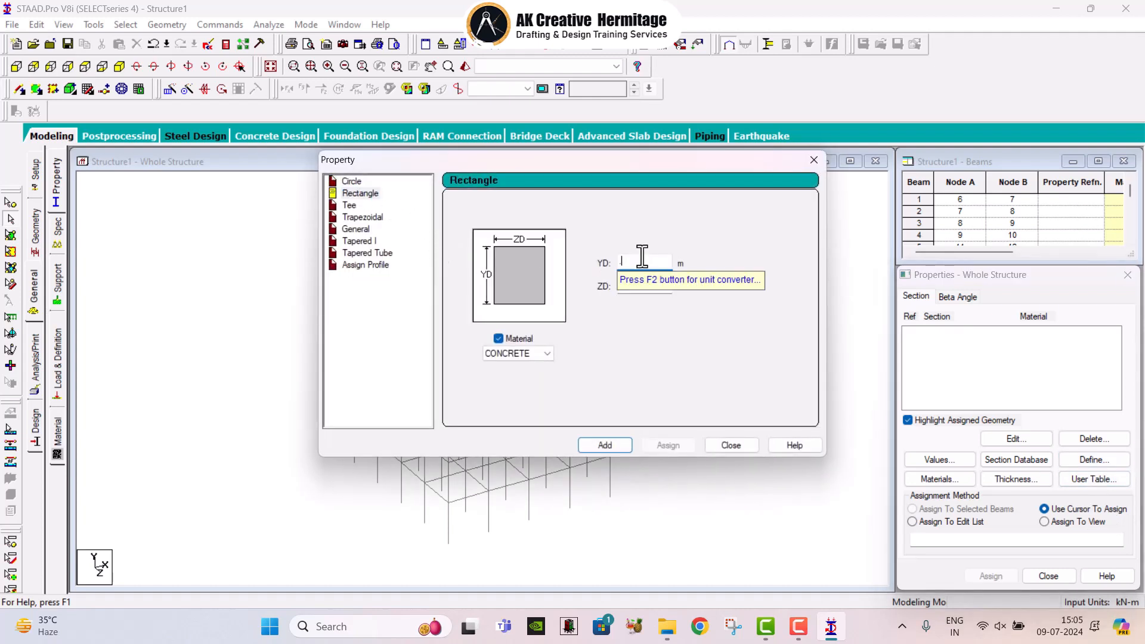
pyautogui.click(662, 285)
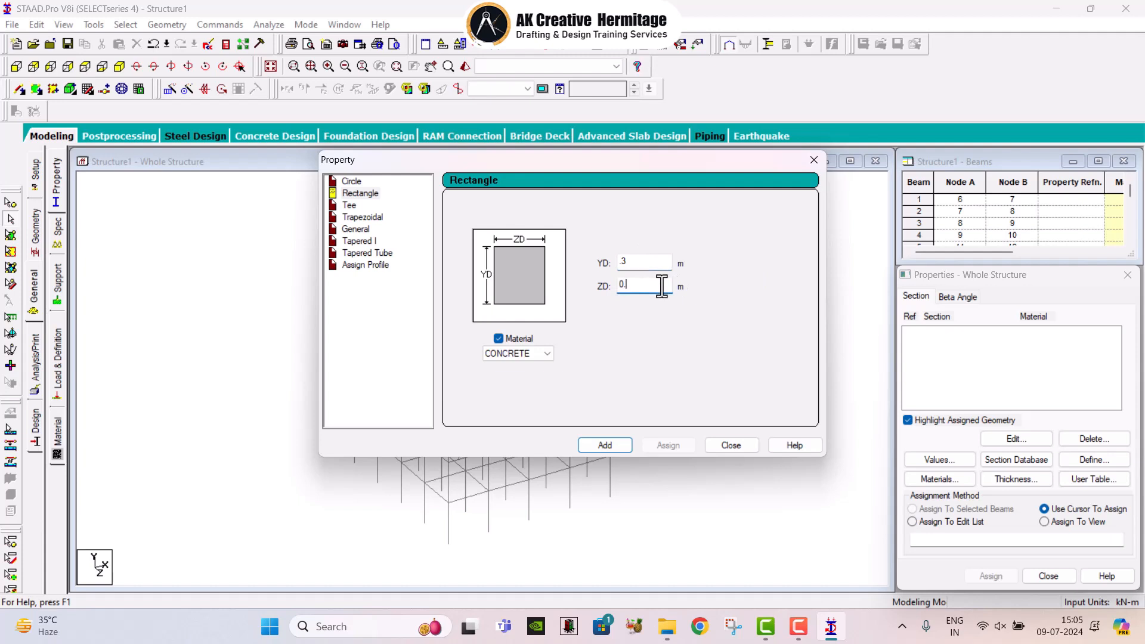
pyautogui.click(623, 442)
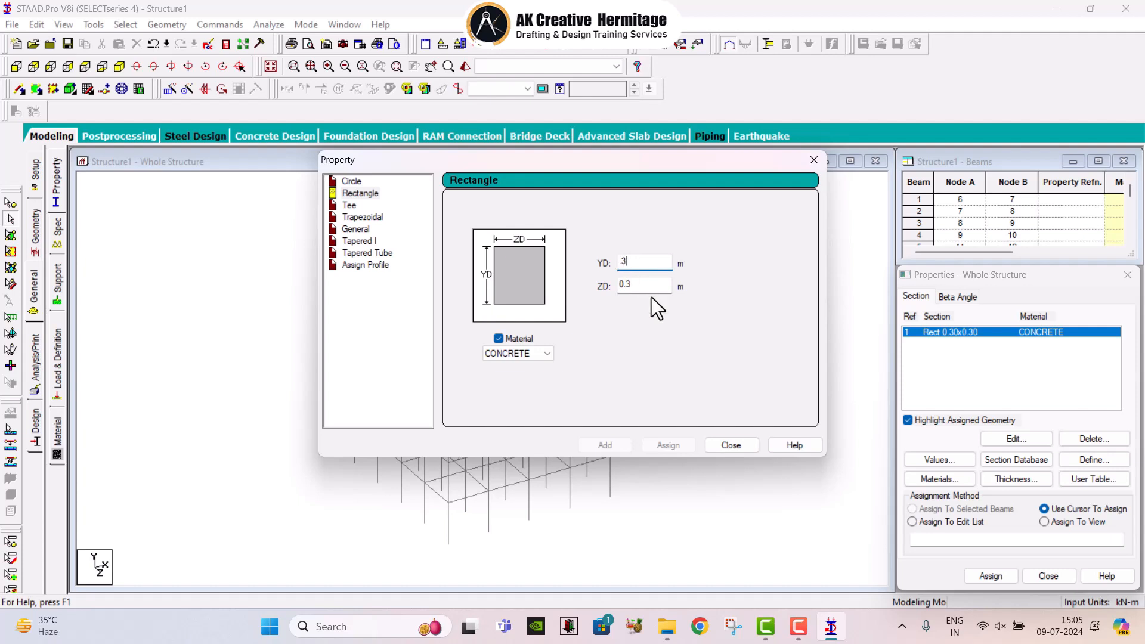
# - Add a second rectangular concrete section with YD 0.3 m and ZD 0.23 m, and finish defining sections
pyautogui.press('Tab')
pyautogui.write('.2')
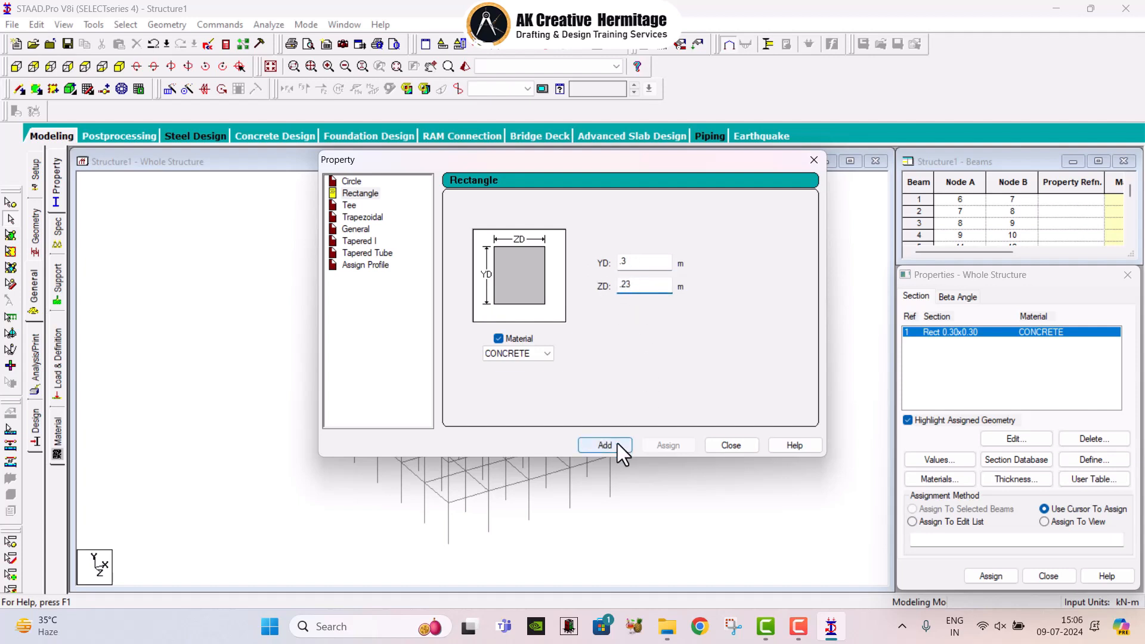
pyautogui.click(618, 445)
pyautogui.click(723, 445)
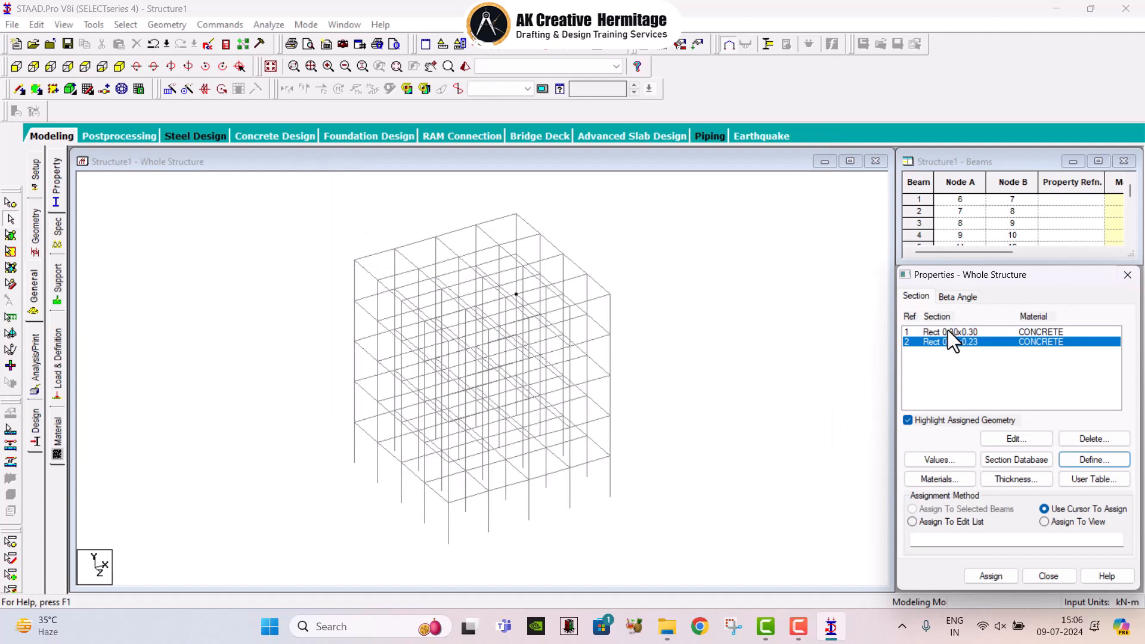
# - Assign the 0.30x0.30 section to all members parallel to the Y axis
pyautogui.click(948, 331)
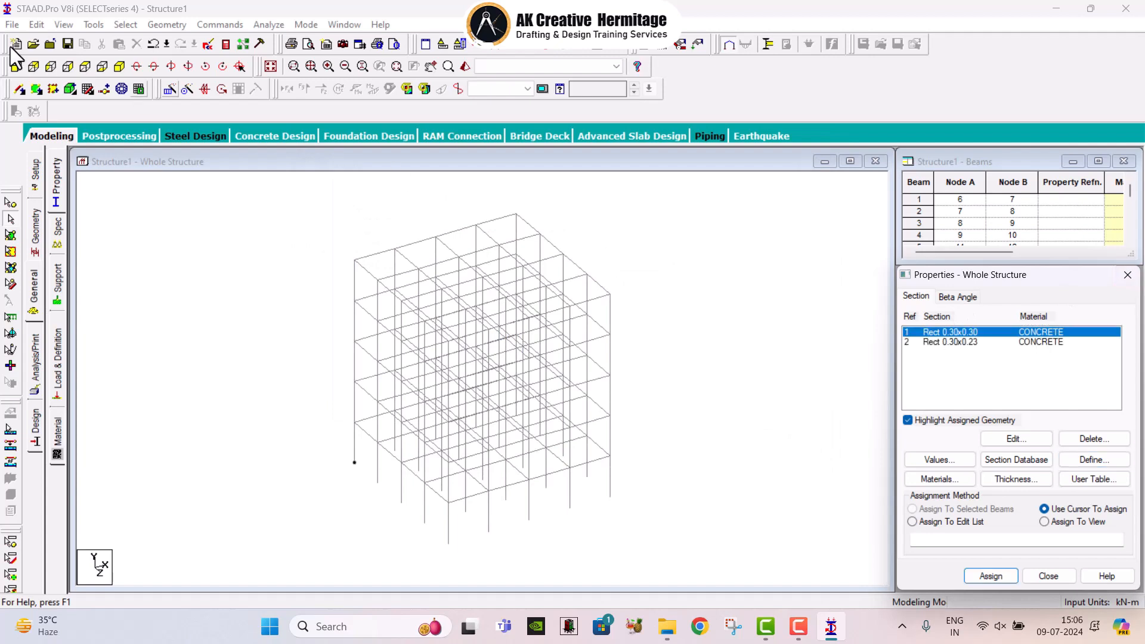
pyautogui.click(126, 25)
pyautogui.moveTo(235, 293)
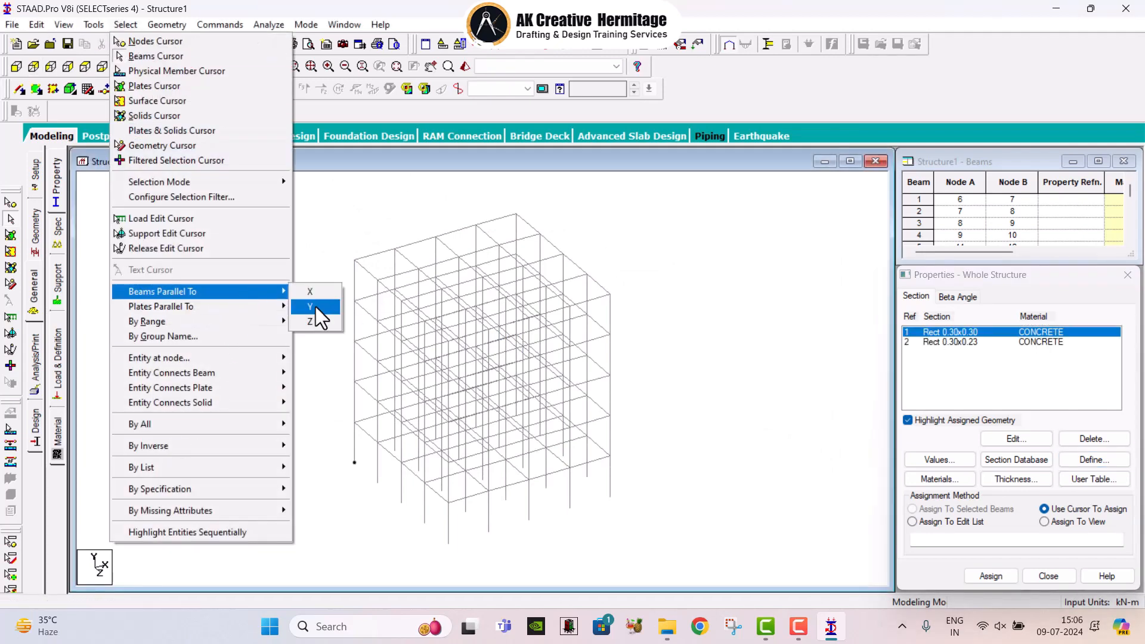
pyautogui.click(316, 307)
pyautogui.click(989, 576)
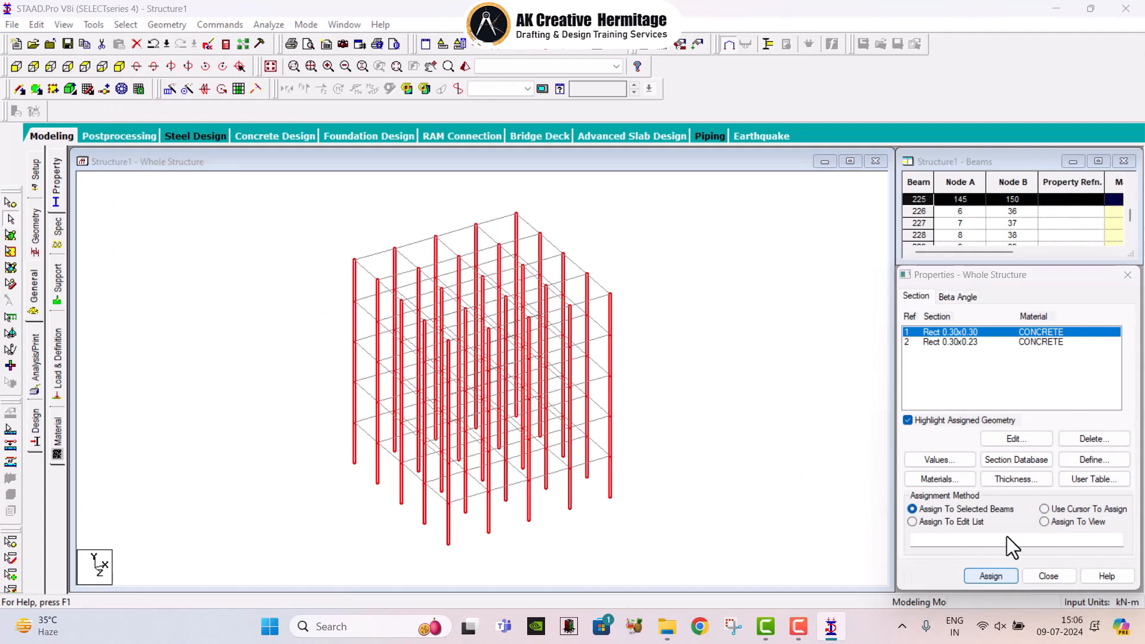
pyautogui.click(1020, 469)
# - Assign the 0.30x0.23 section to all beams parallel to the X and Z axes
pyautogui.click(951, 343)
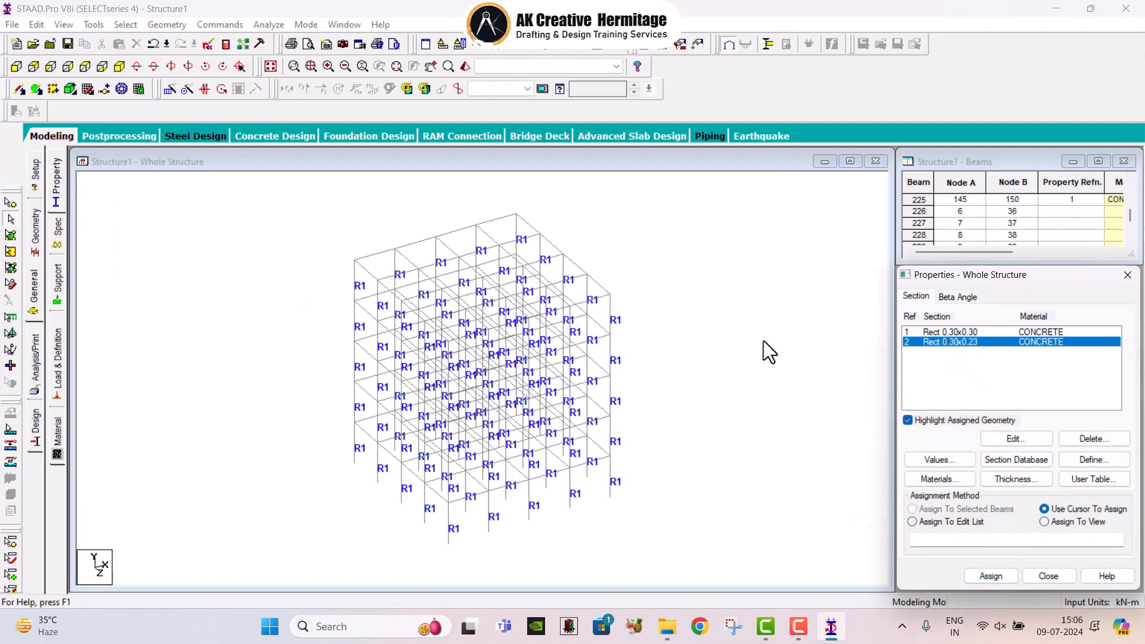
pyautogui.click(119, 23)
pyautogui.moveTo(214, 293)
pyautogui.click(336, 291)
pyautogui.click(127, 25)
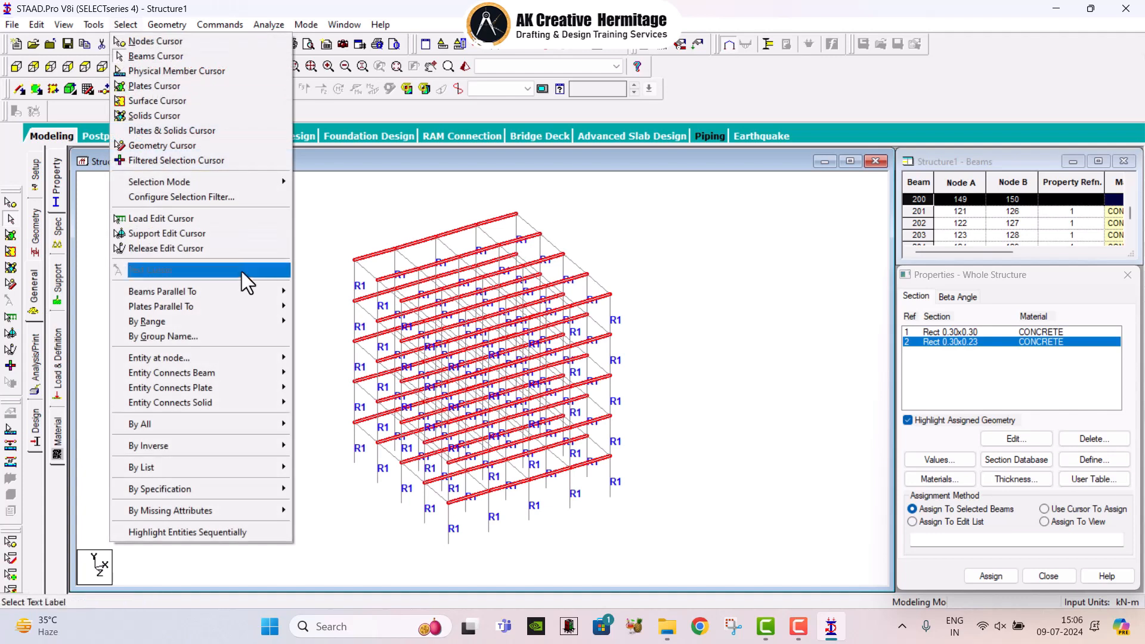
pyautogui.click(323, 322)
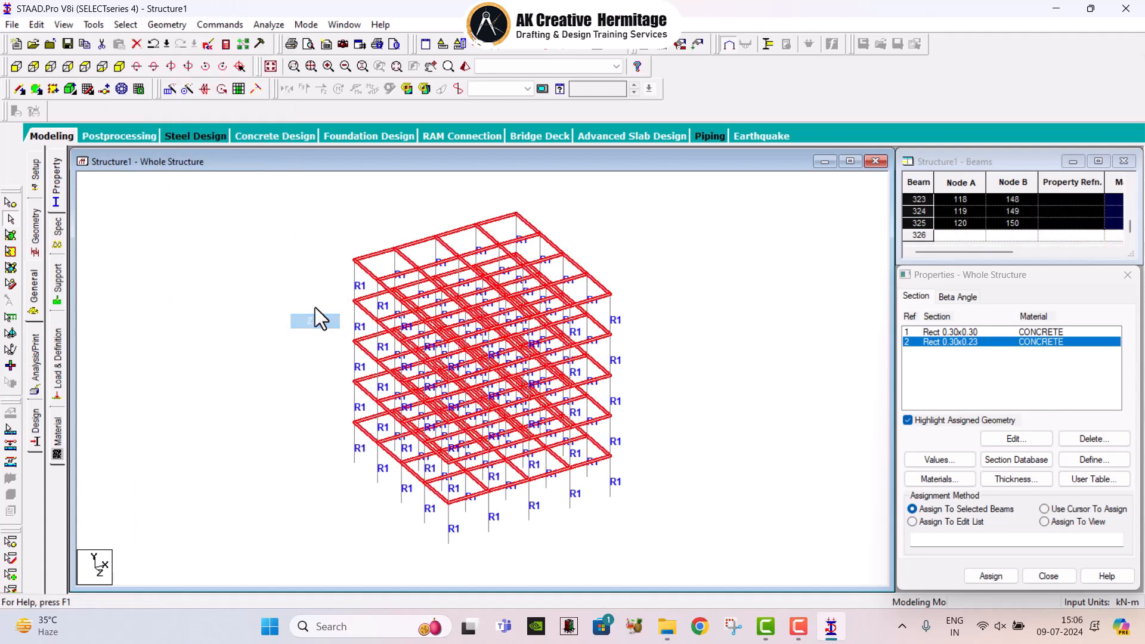
pyautogui.click(986, 574)
pyautogui.click(982, 469)
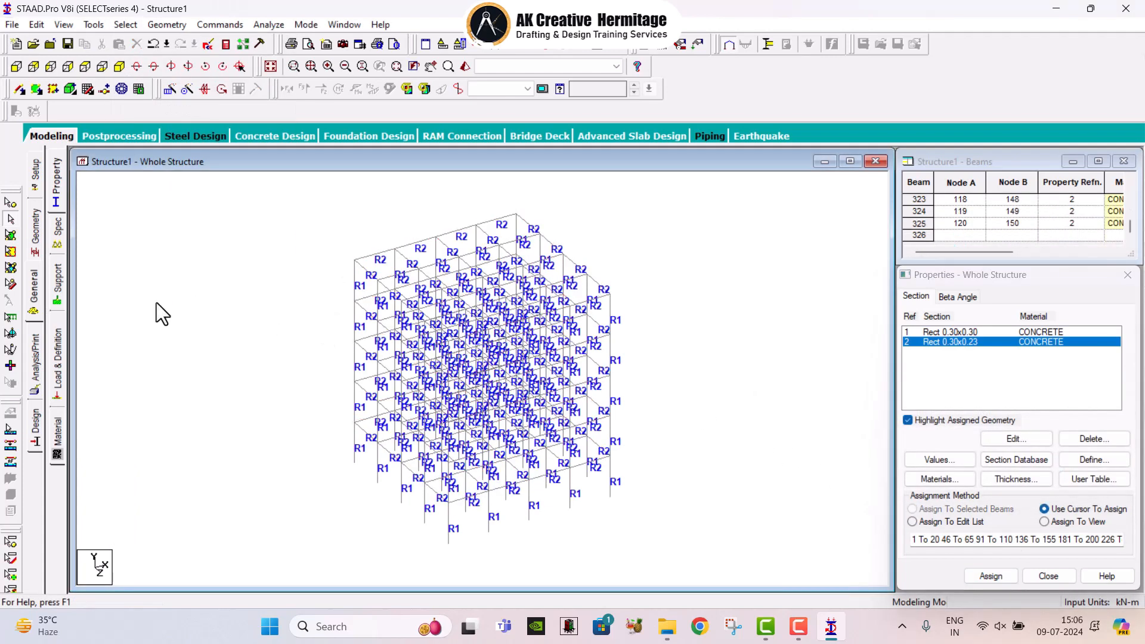
# - Create a fixed support definition
pyautogui.click(58, 287)
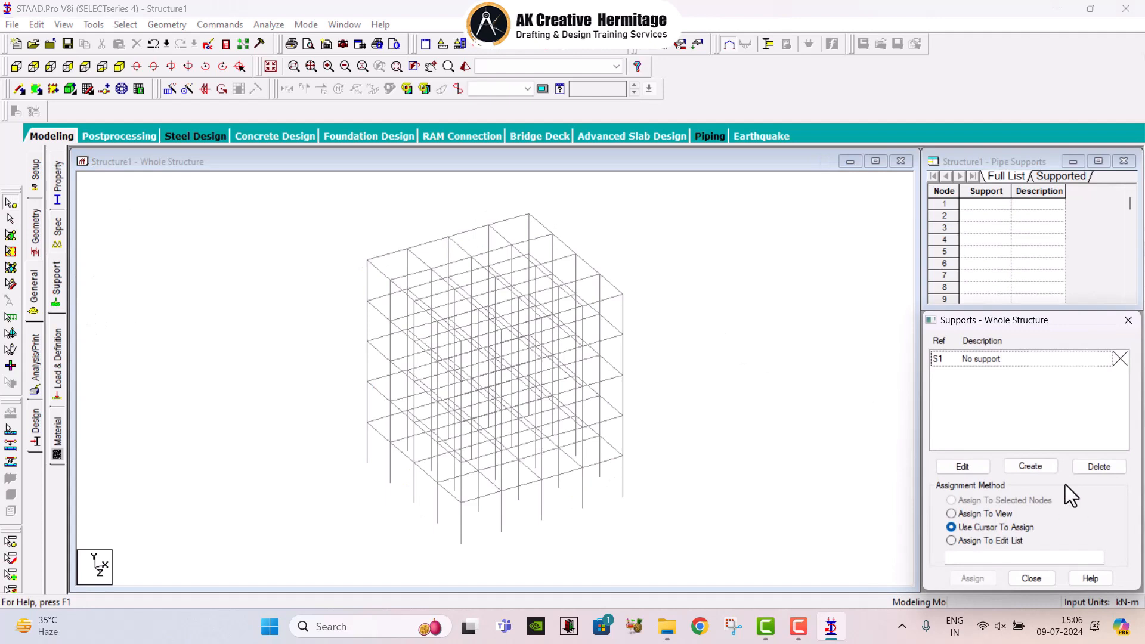
pyautogui.click(1030, 466)
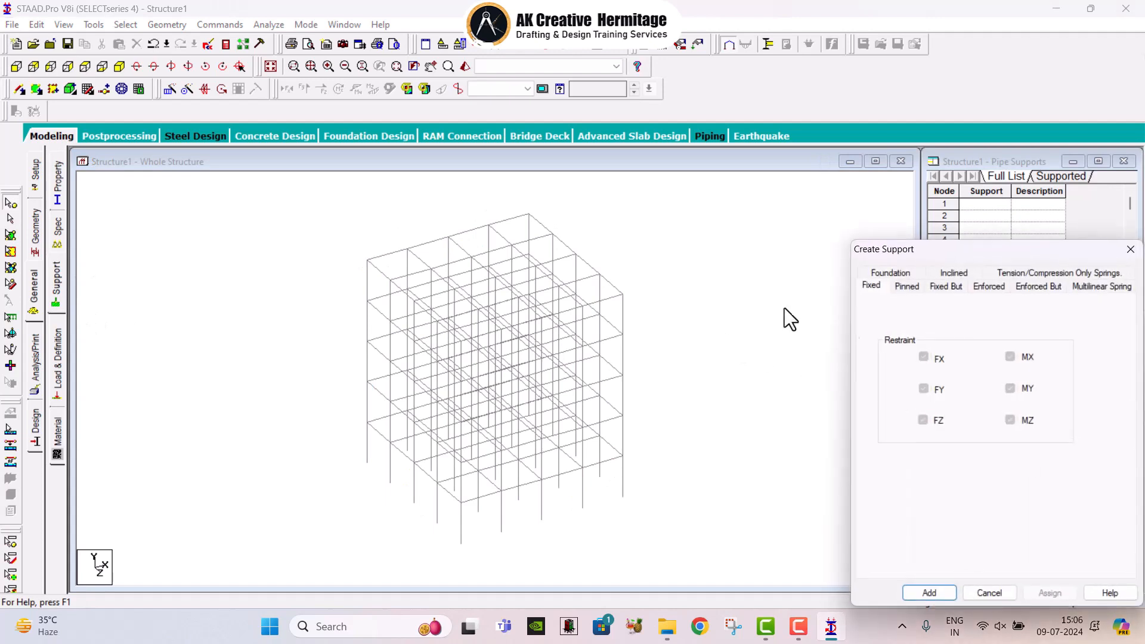
pyautogui.click(927, 593)
# - Assign the fixed support to all nodes at the base of the columns, selecting them in the front view
pyautogui.click(967, 372)
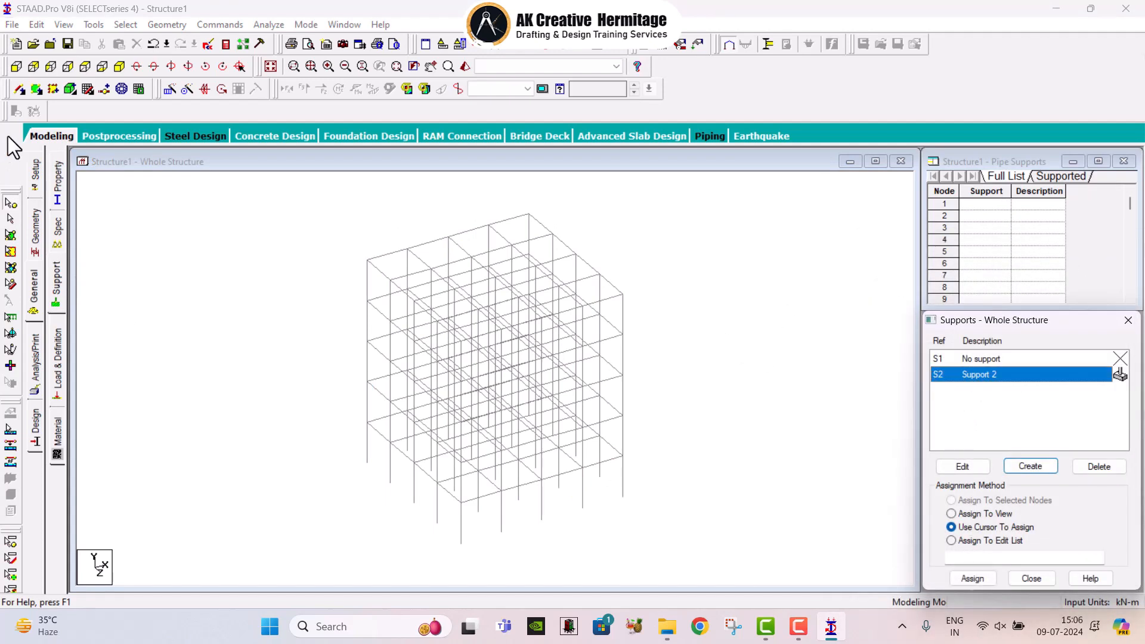
pyautogui.click(16, 66)
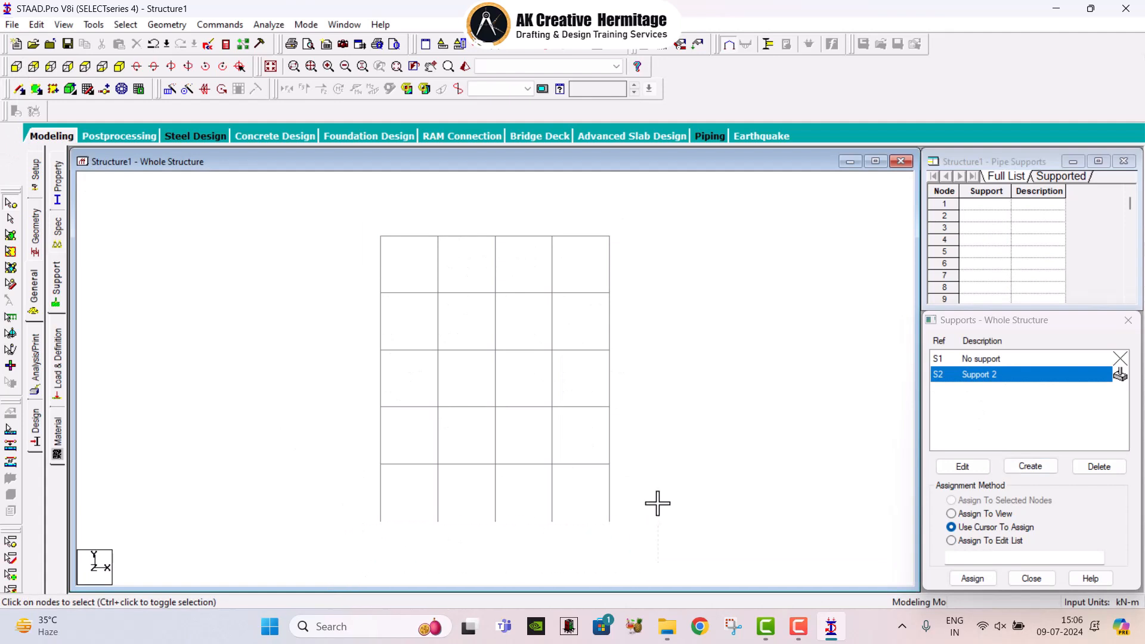
pyautogui.moveTo(346, 560); pyautogui.dragTo(657, 502)
pyautogui.click(972, 578)
pyautogui.click(1064, 493)
# - Add primary load case 1 with loading type Dead
pyautogui.click(63, 359)
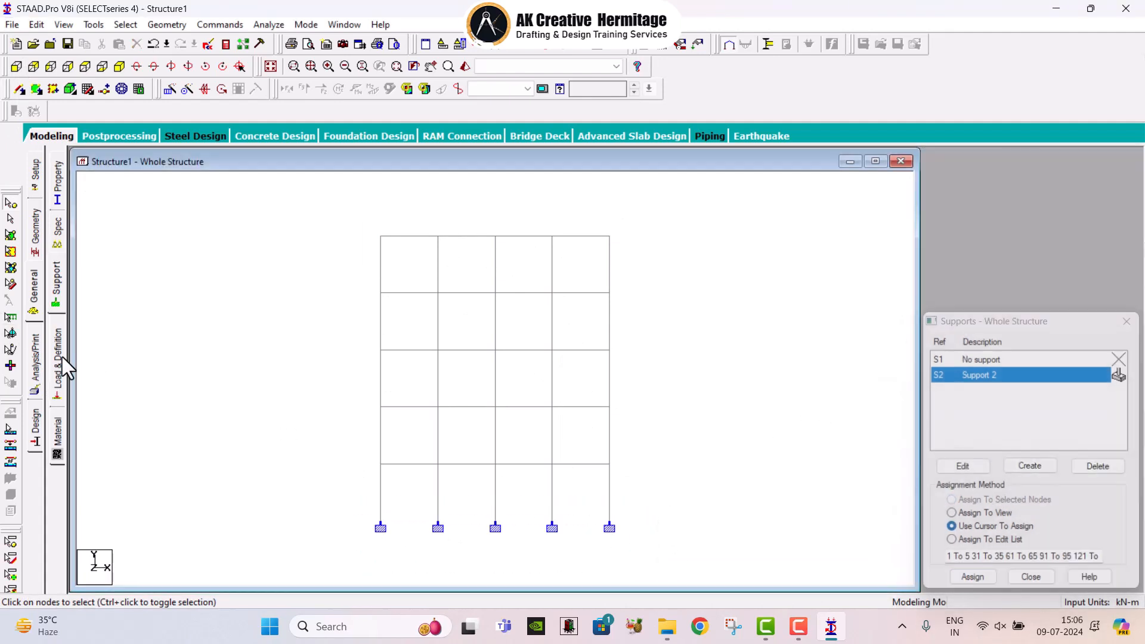
pyautogui.click(990, 187)
pyautogui.click(987, 476)
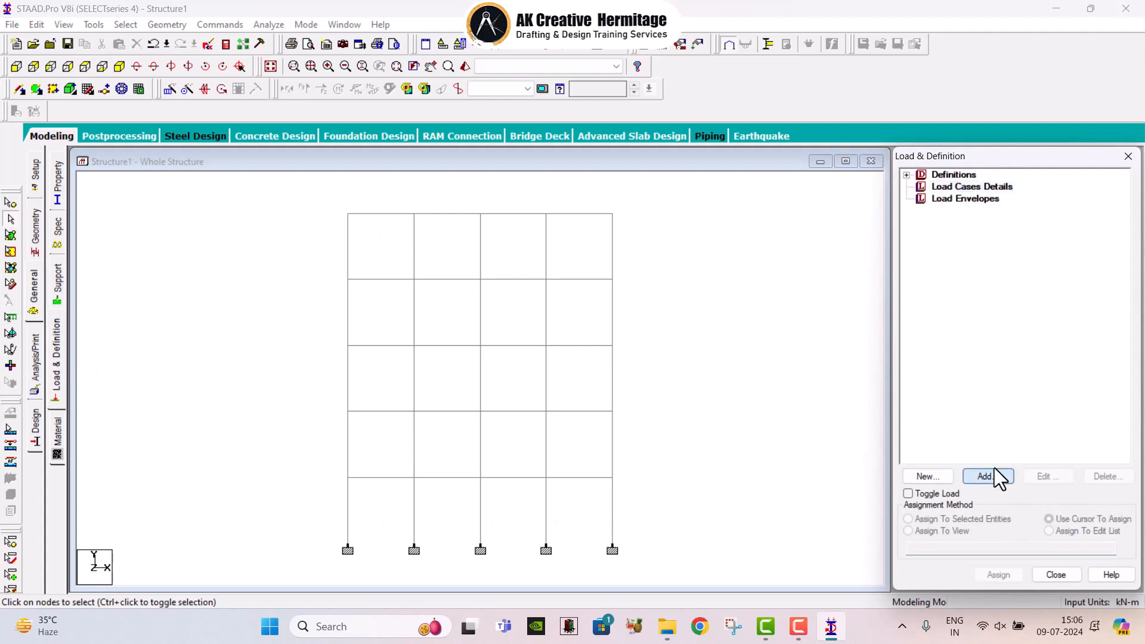
pyautogui.click(659, 226)
pyautogui.click(627, 238)
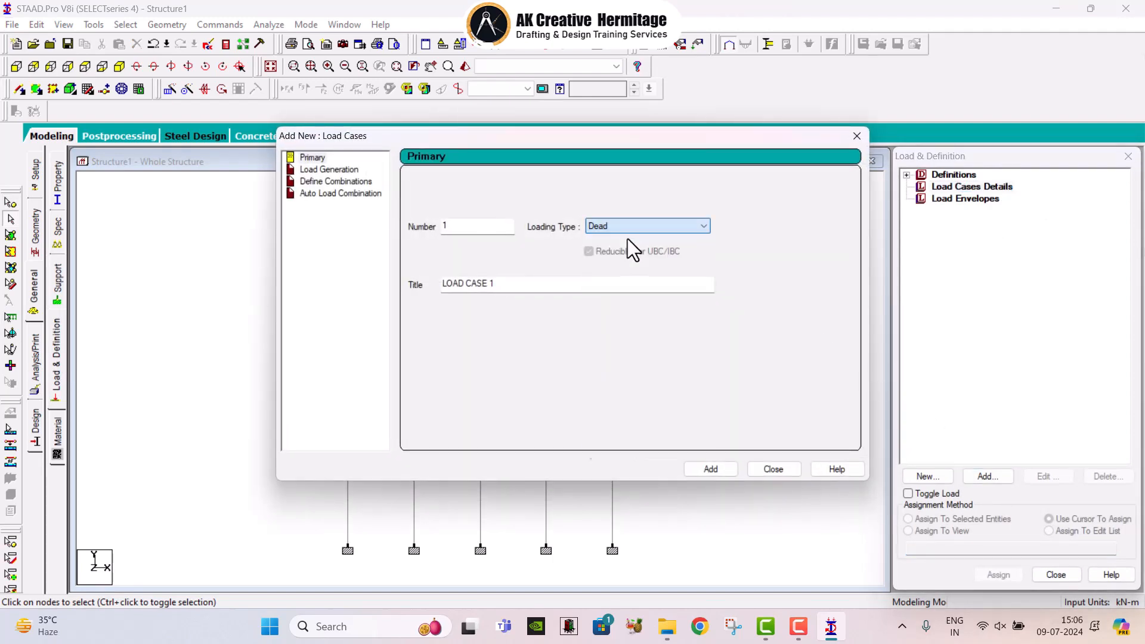
pyautogui.click(710, 468)
# - Add primary load case 2 with loading type Live and finish adding load cases
pyautogui.click(671, 227)
pyautogui.click(631, 246)
pyautogui.click(695, 469)
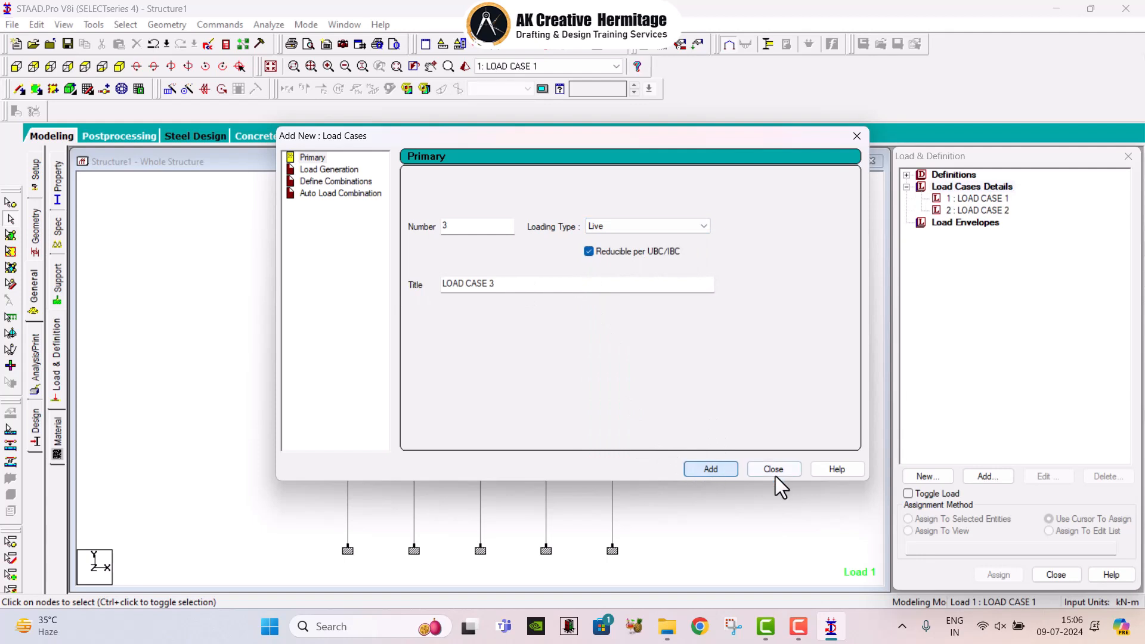
pyautogui.click(774, 469)
# - Add a selfweight load in the Y direction with factor -1 to load case 1
pyautogui.click(978, 198)
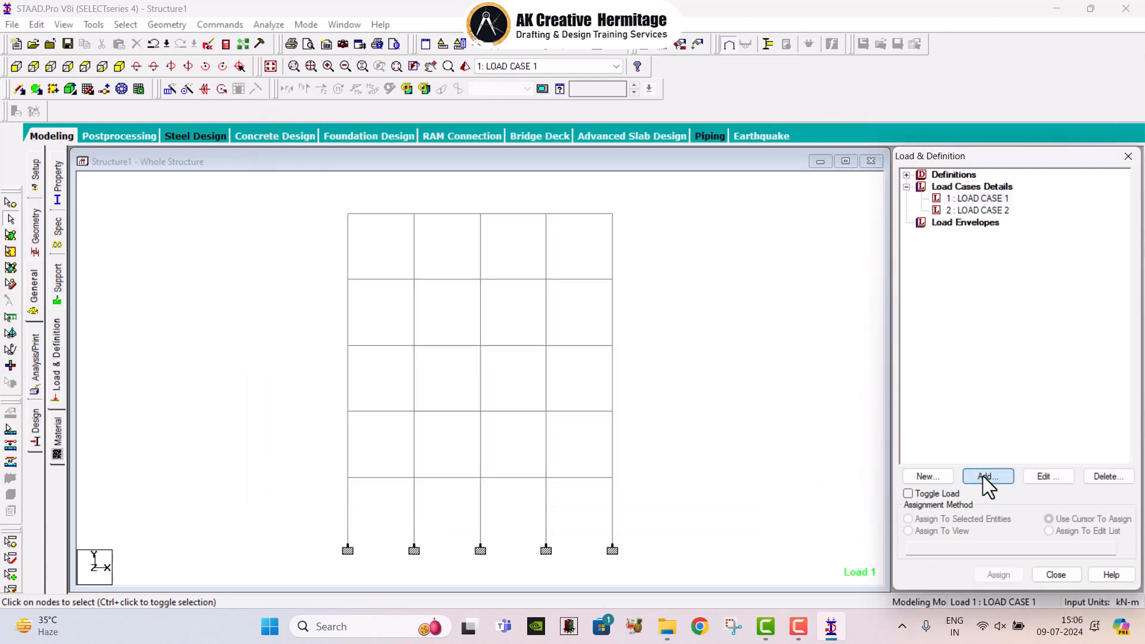
pyautogui.doubleClick(990, 199)
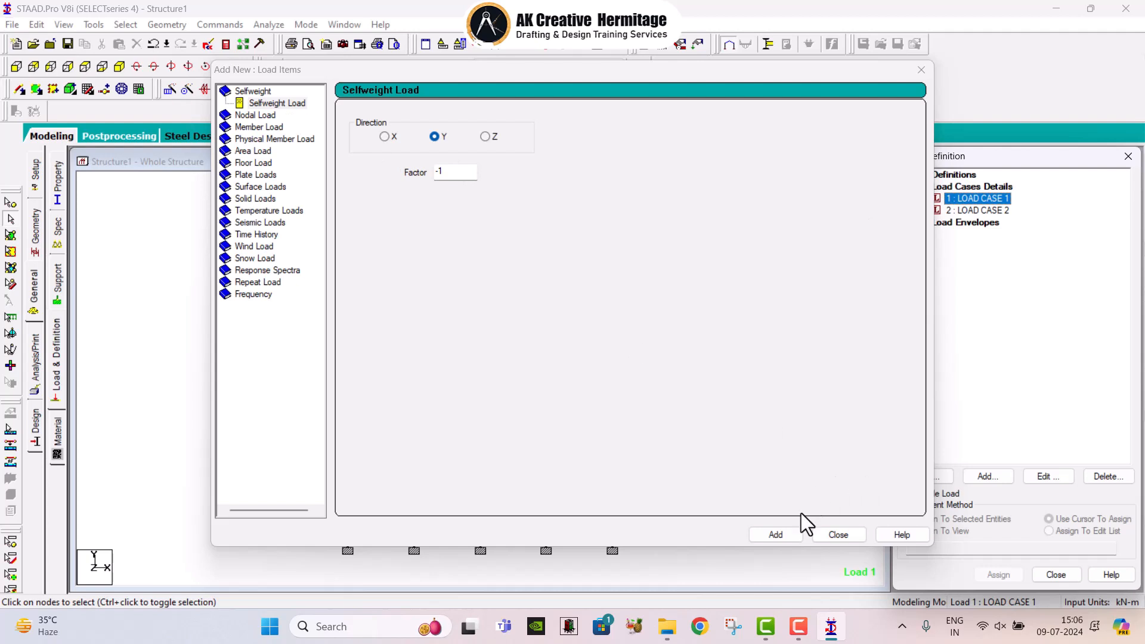
pyautogui.click(775, 534)
# - Add a uniform member force of -15 kN/m in direction GY to load case 1
pyautogui.click(259, 128)
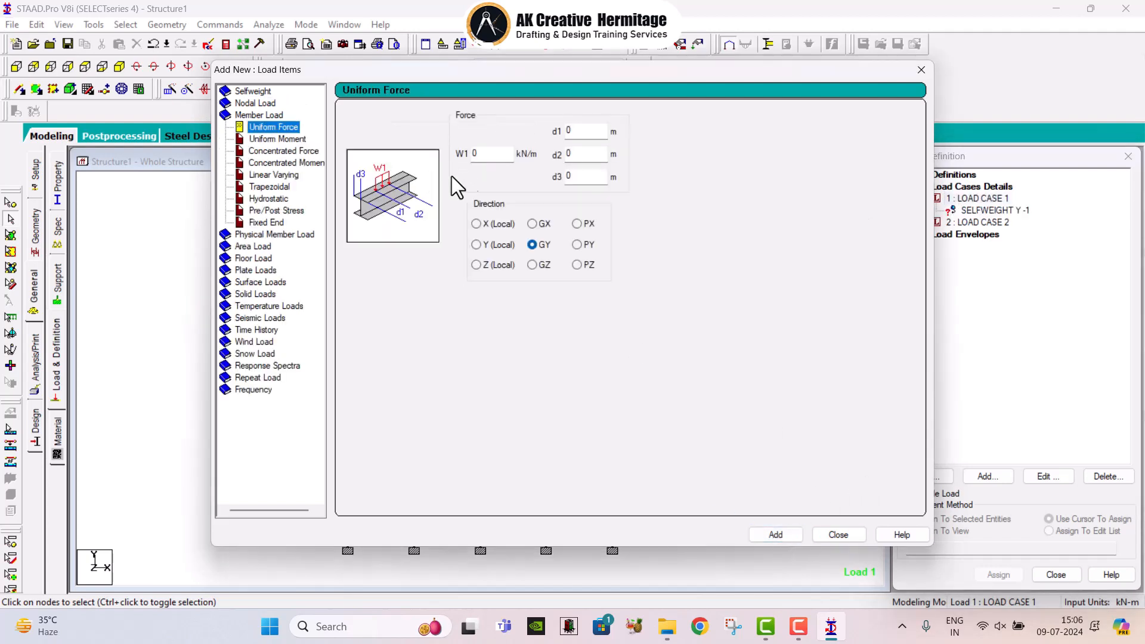
pyautogui.click(482, 154)
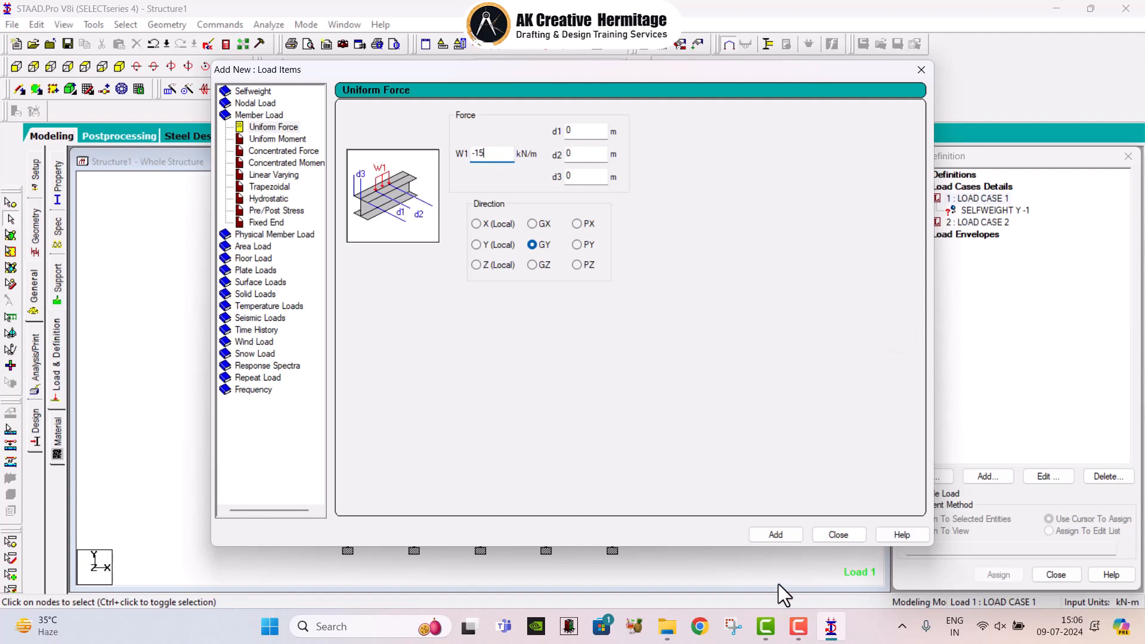
pyautogui.click(770, 537)
# - Add a floor load of -5 kN/m2 in Global Y over the Y range 0 to 30 m to load case 1
pyautogui.click(252, 259)
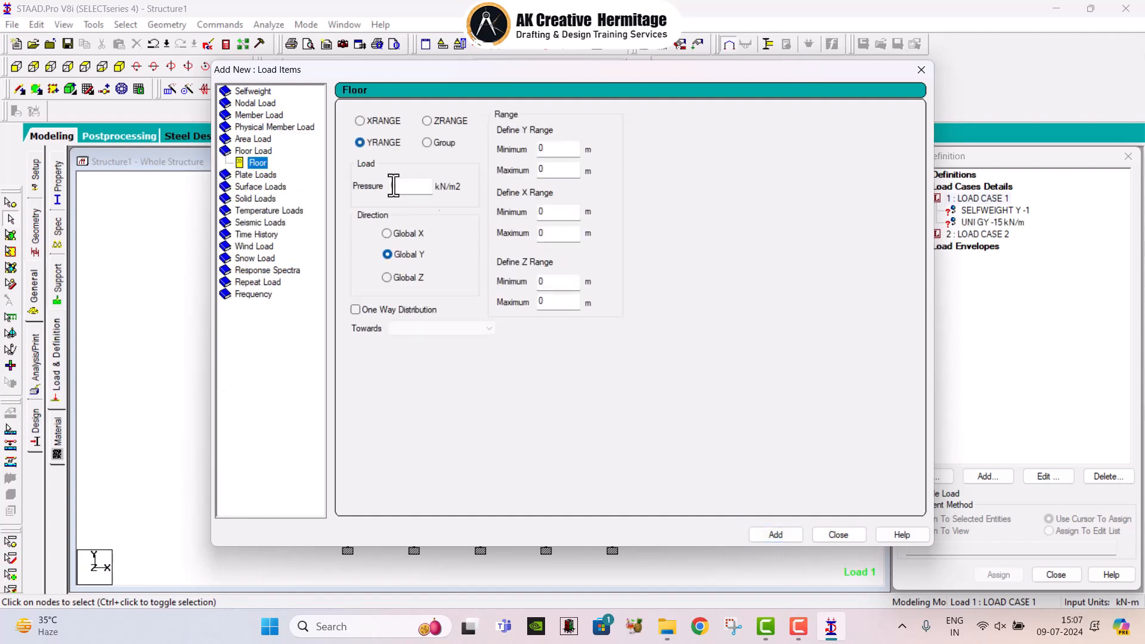
pyautogui.click(404, 186)
pyautogui.write('-5')
pyautogui.doubleClick(555, 170)
pyautogui.write('30')
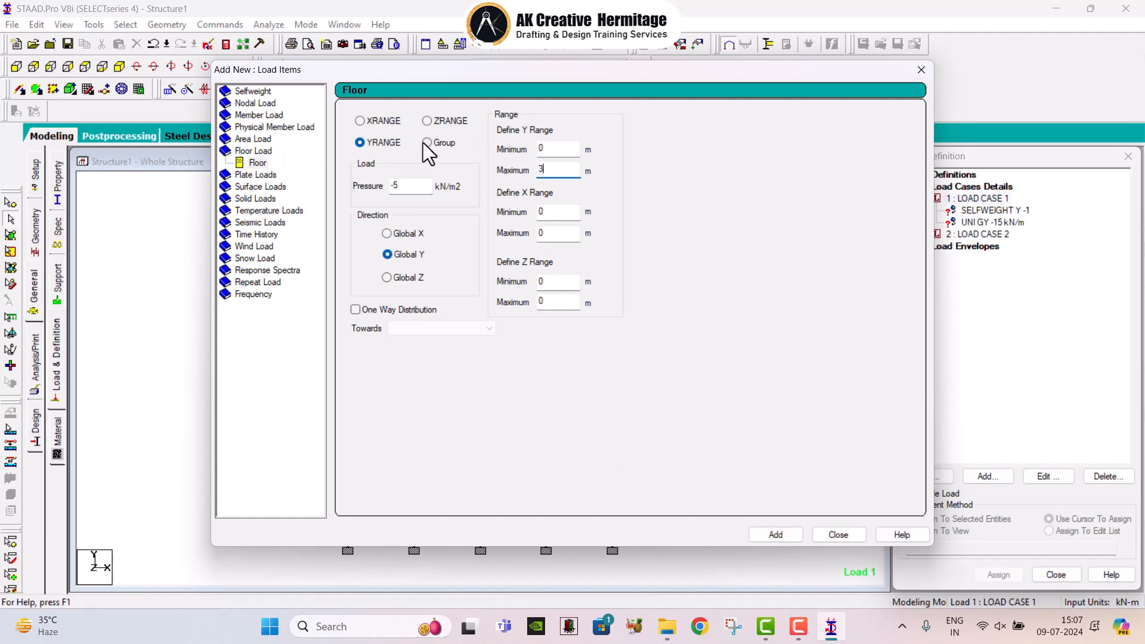
pyautogui.click(771, 534)
pyautogui.click(836, 534)
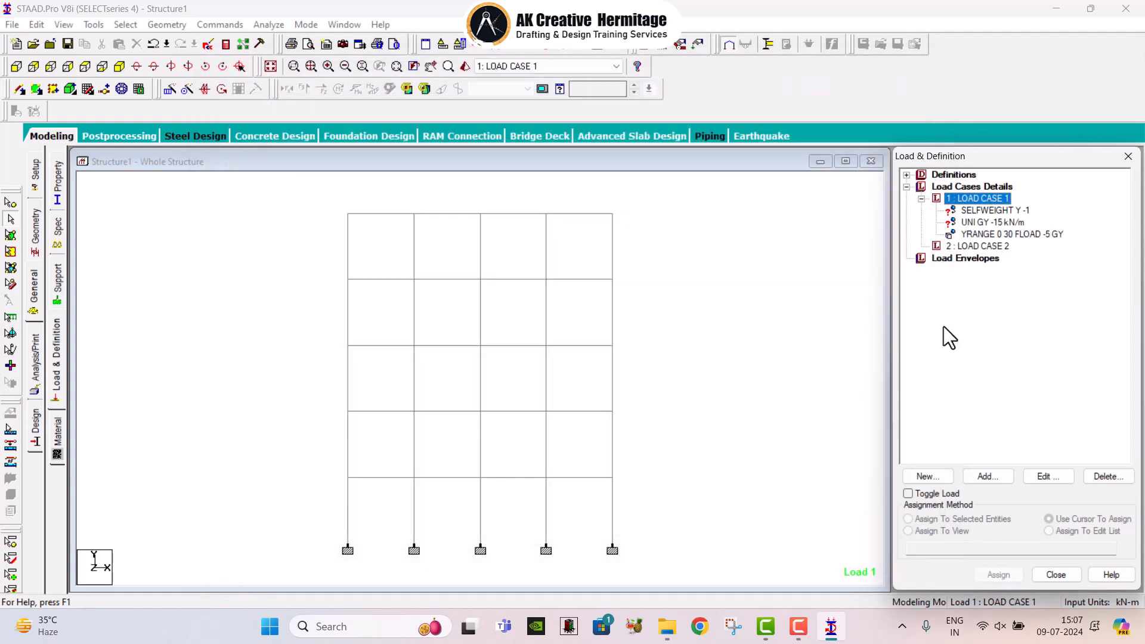
# - Assign the load case 1 selfweight to the whole structure in view
pyautogui.click(120, 66)
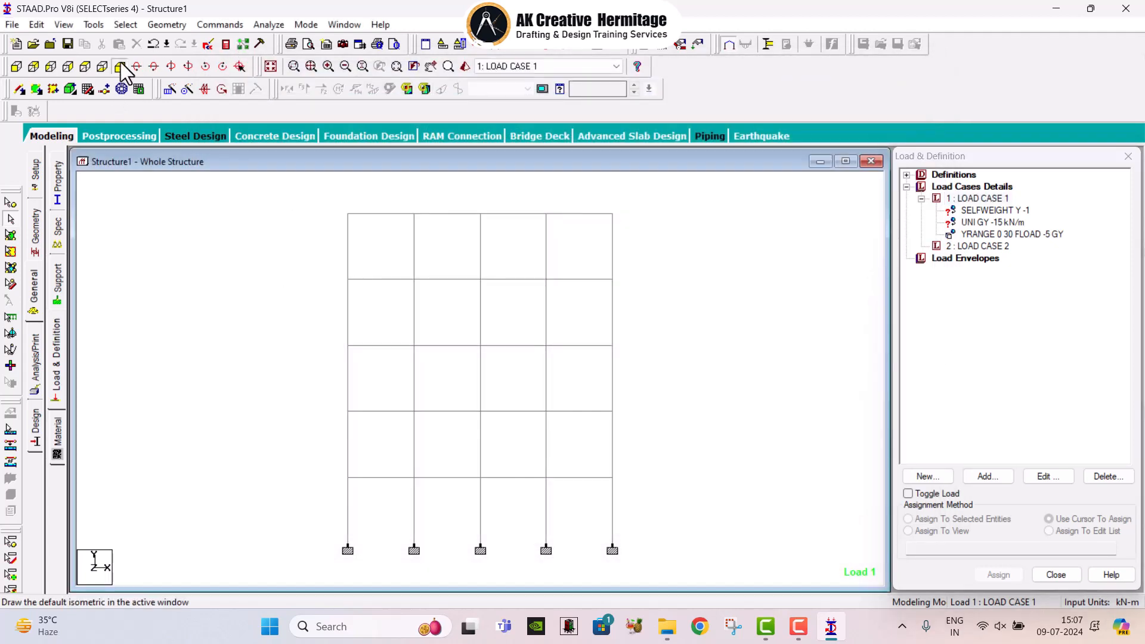
pyautogui.click(986, 211)
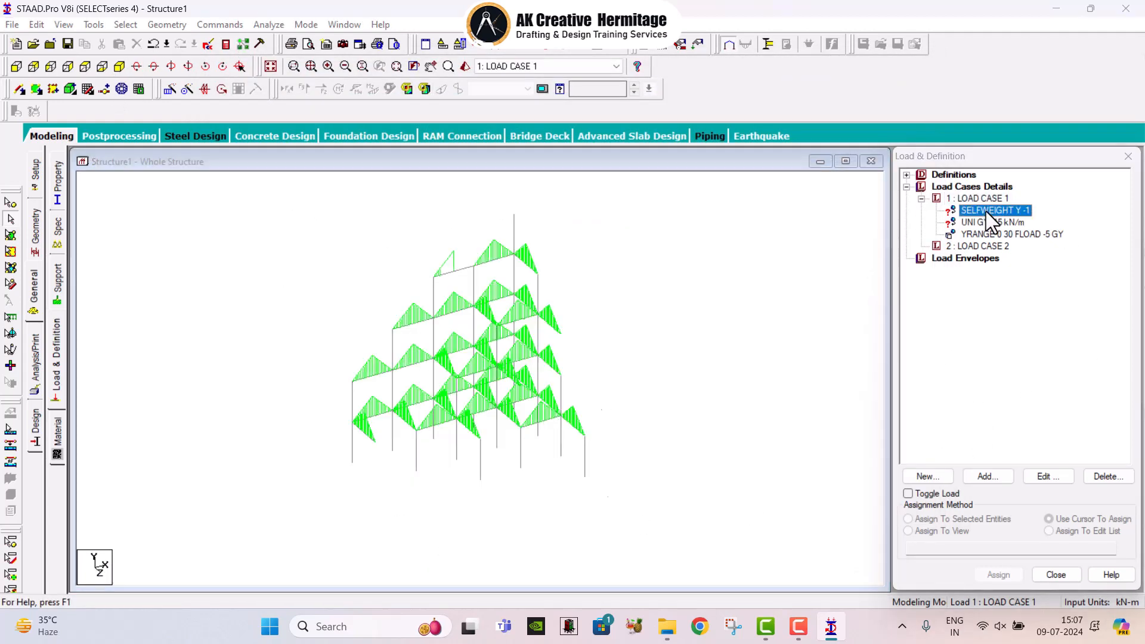
pyautogui.click(954, 530)
pyautogui.click(998, 575)
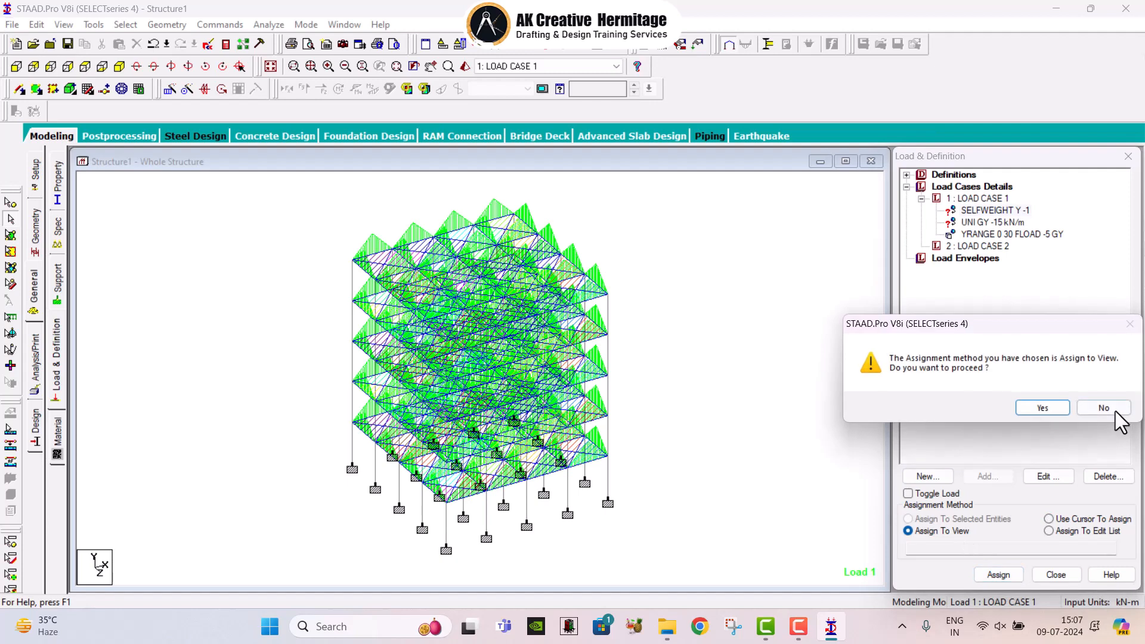
pyautogui.click(1053, 408)
# - Select all beams parallel to X and Z and assign the -15 kN/m uniform load to them
pyautogui.click(1001, 231)
pyautogui.click(1002, 225)
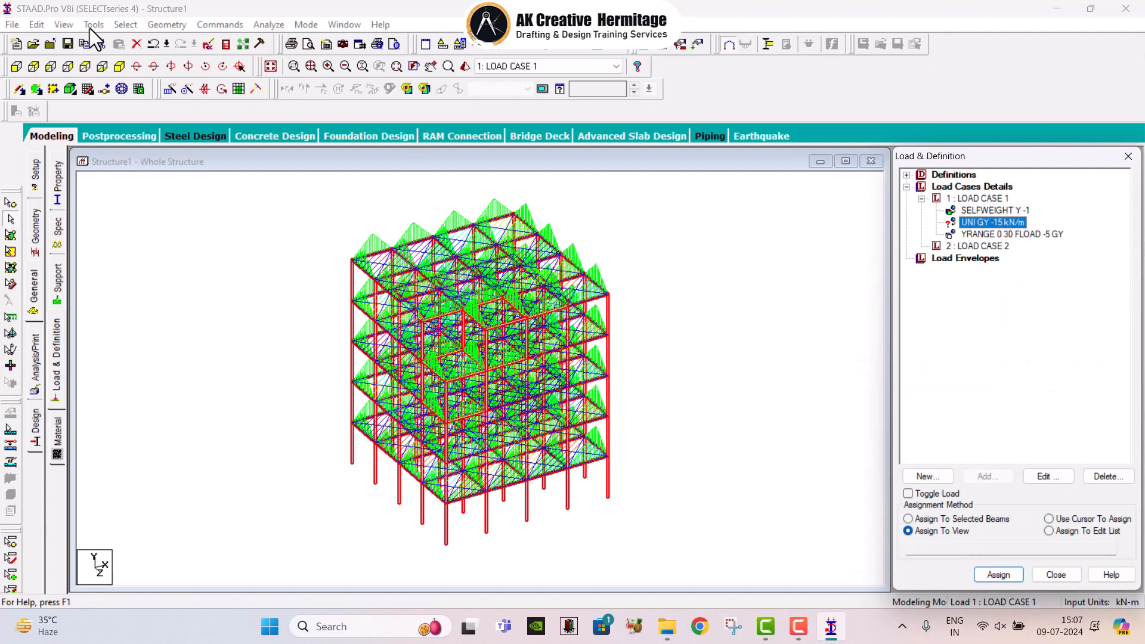
pyautogui.click(126, 24)
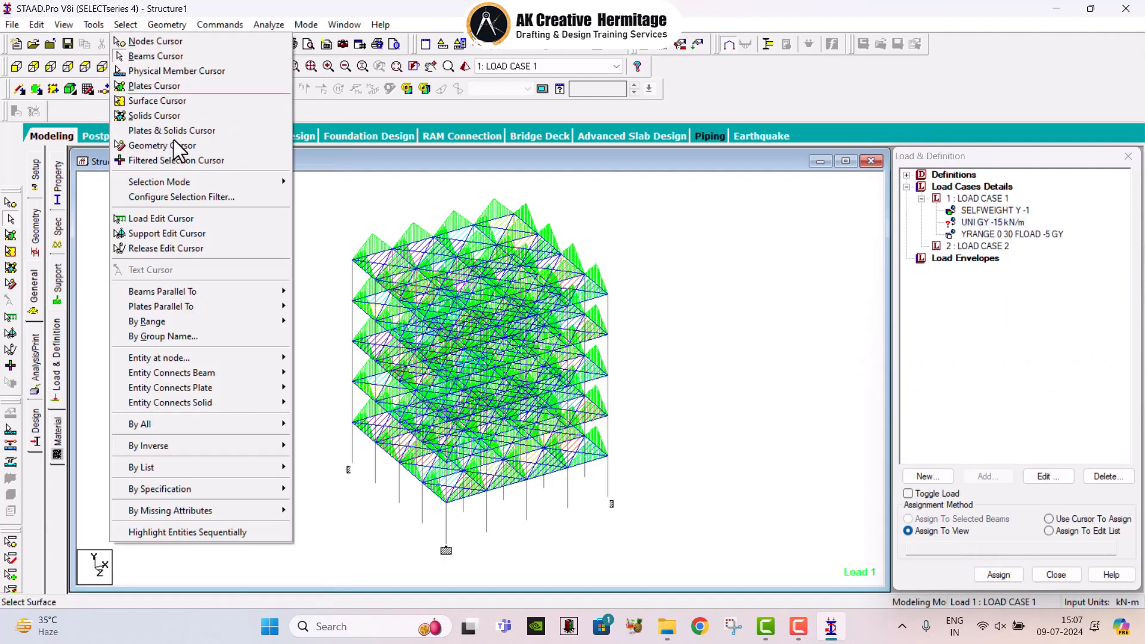
pyautogui.moveTo(248, 292)
pyautogui.click(316, 291)
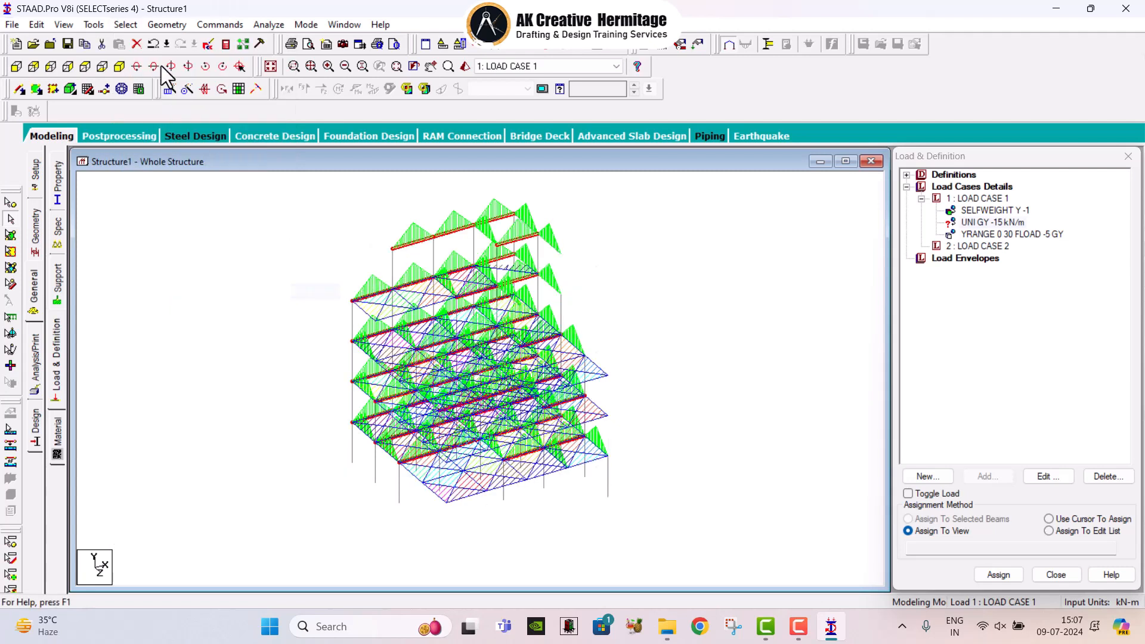
pyautogui.click(125, 25)
pyautogui.moveTo(287, 292)
pyautogui.click(304, 322)
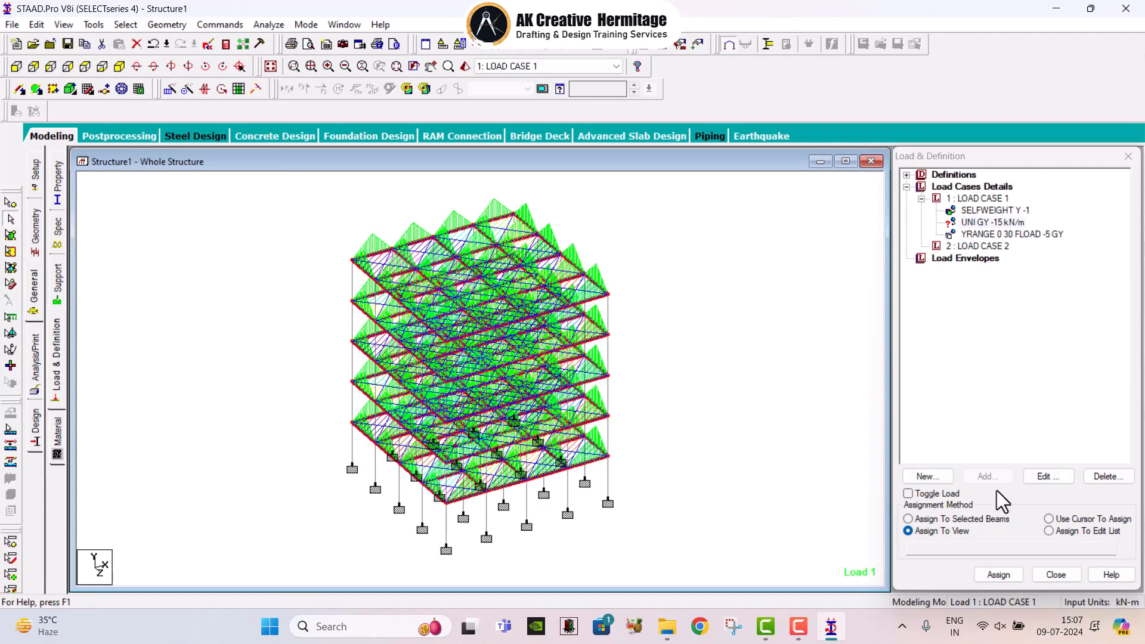
pyautogui.click(991, 520)
pyautogui.click(1014, 574)
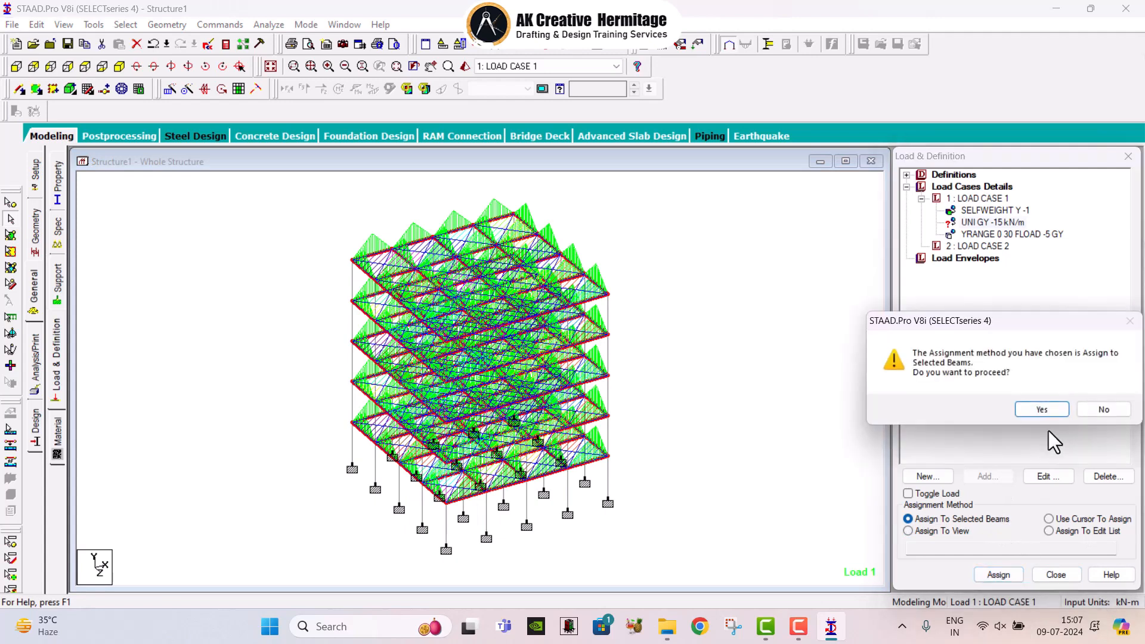
pyautogui.click(1052, 408)
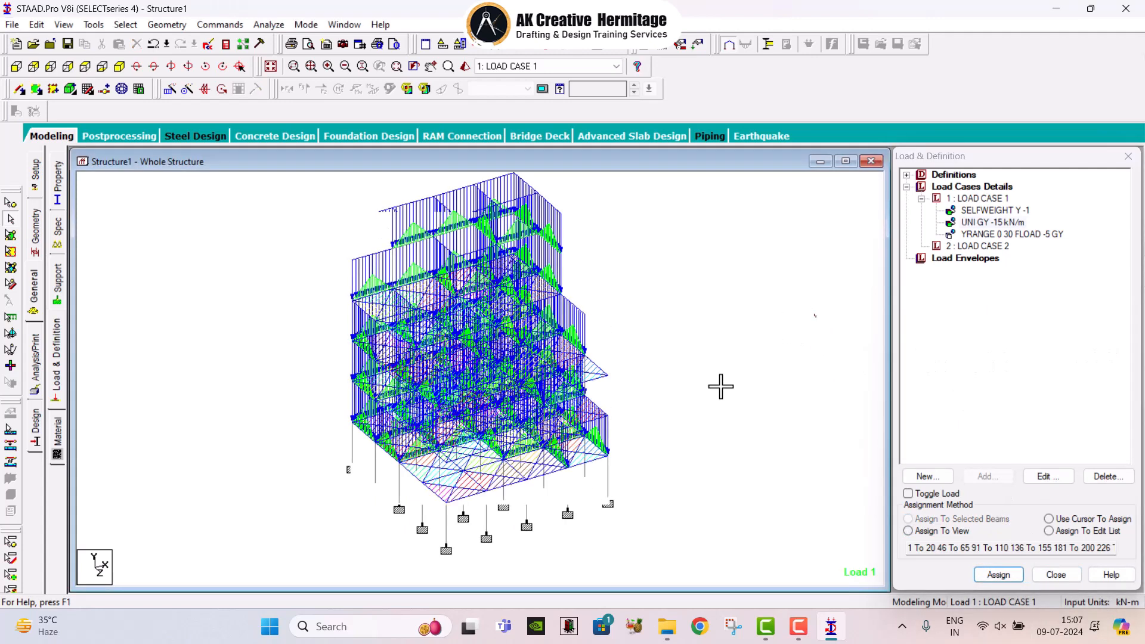
# - Add a floor load of -2 kN/m2 in Global Y over the Y range 0 to 30 m to load case 2
pyautogui.click(952, 247)
pyautogui.click(982, 476)
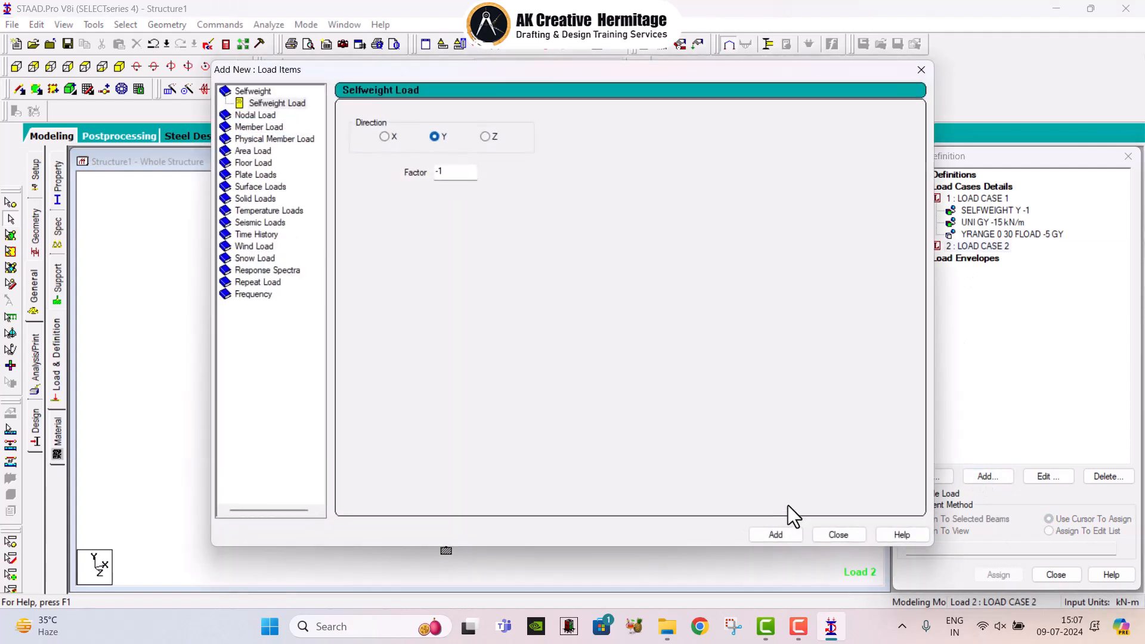
pyautogui.click(263, 165)
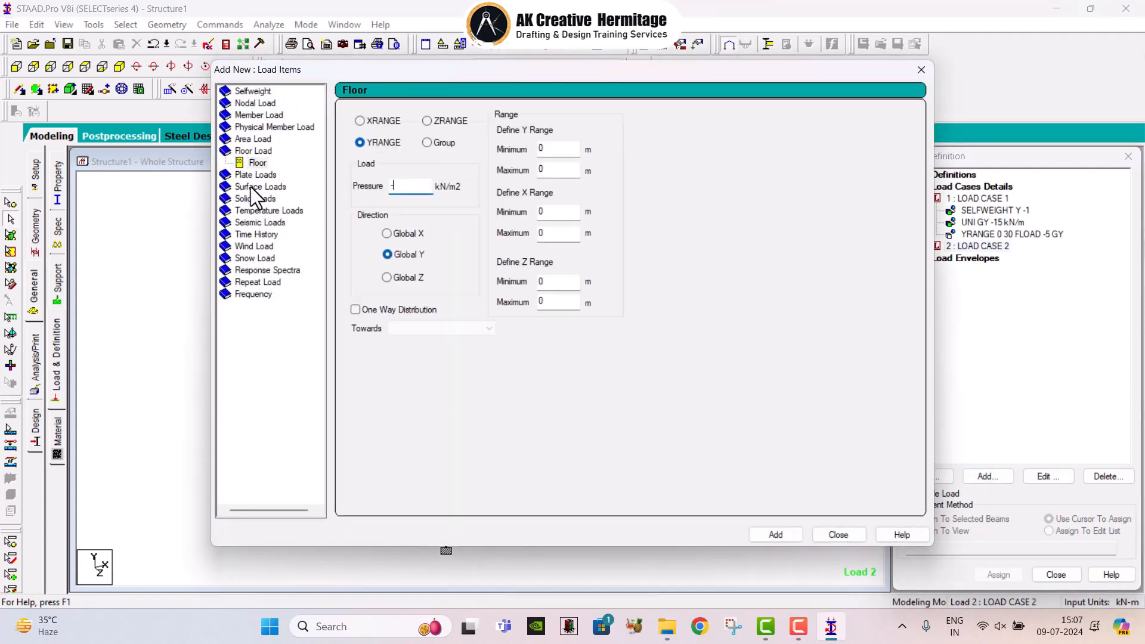
pyautogui.click(554, 171)
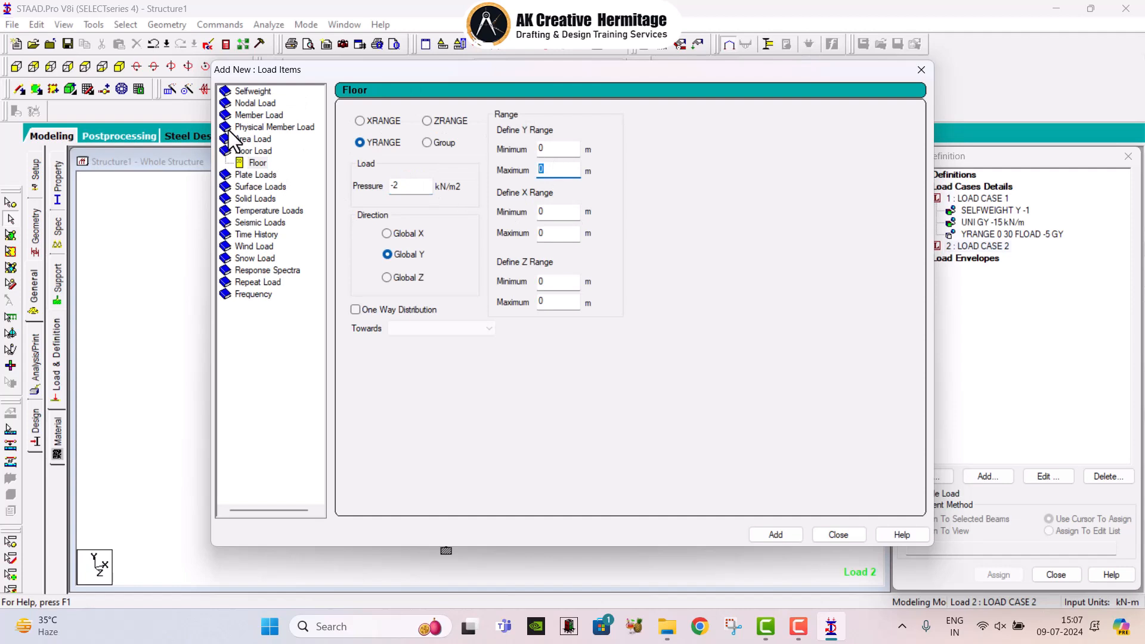
pyautogui.write('30')
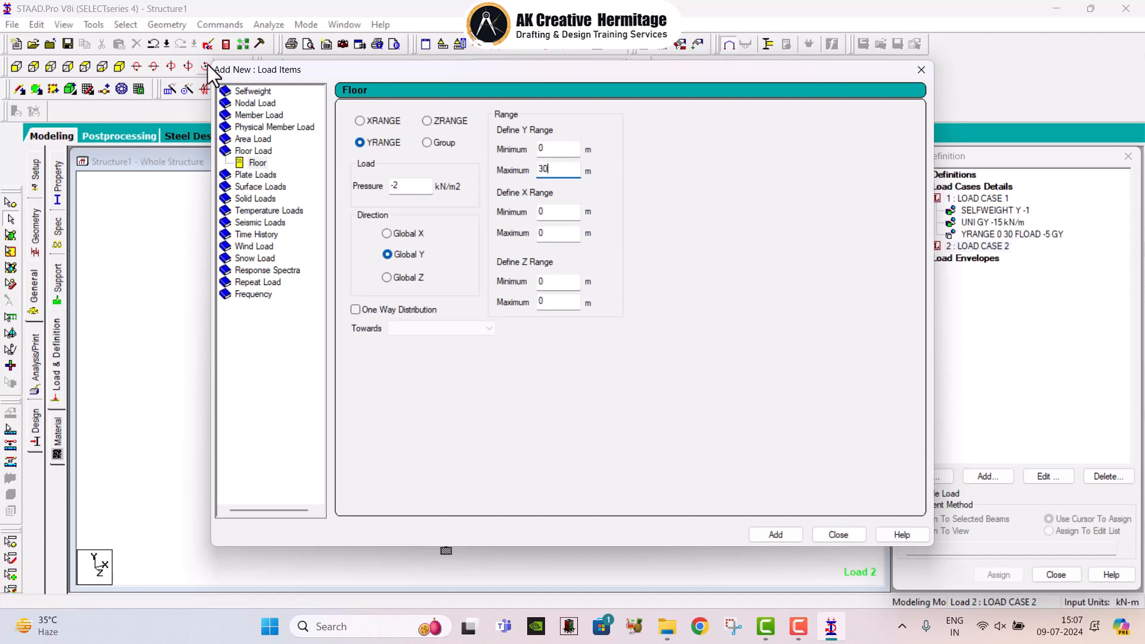
pyautogui.click(775, 535)
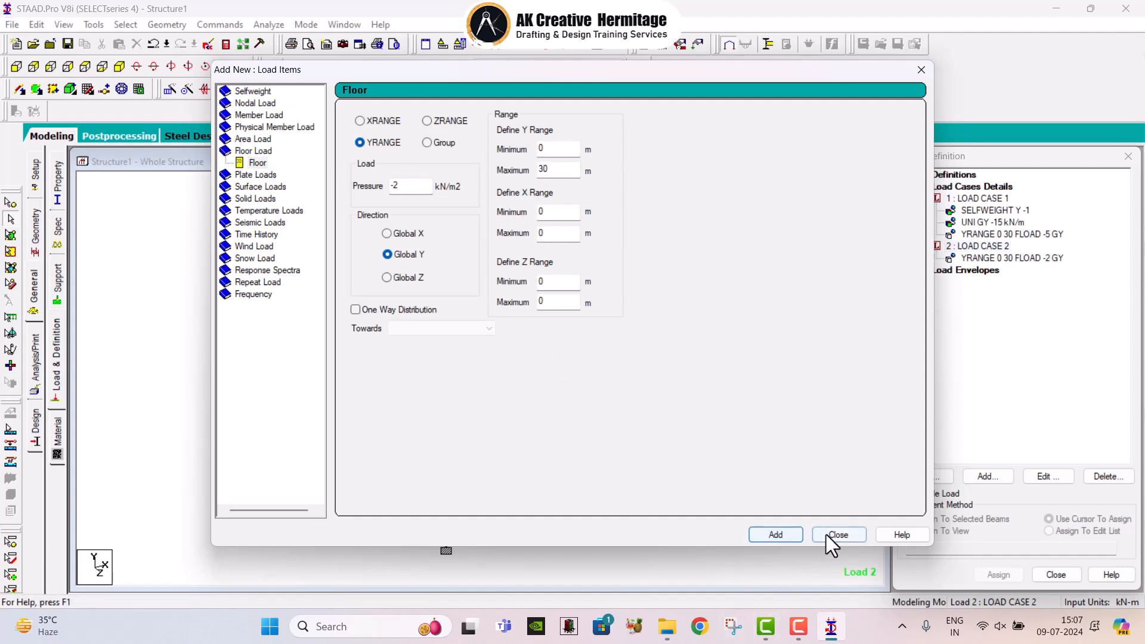
pyautogui.click(835, 534)
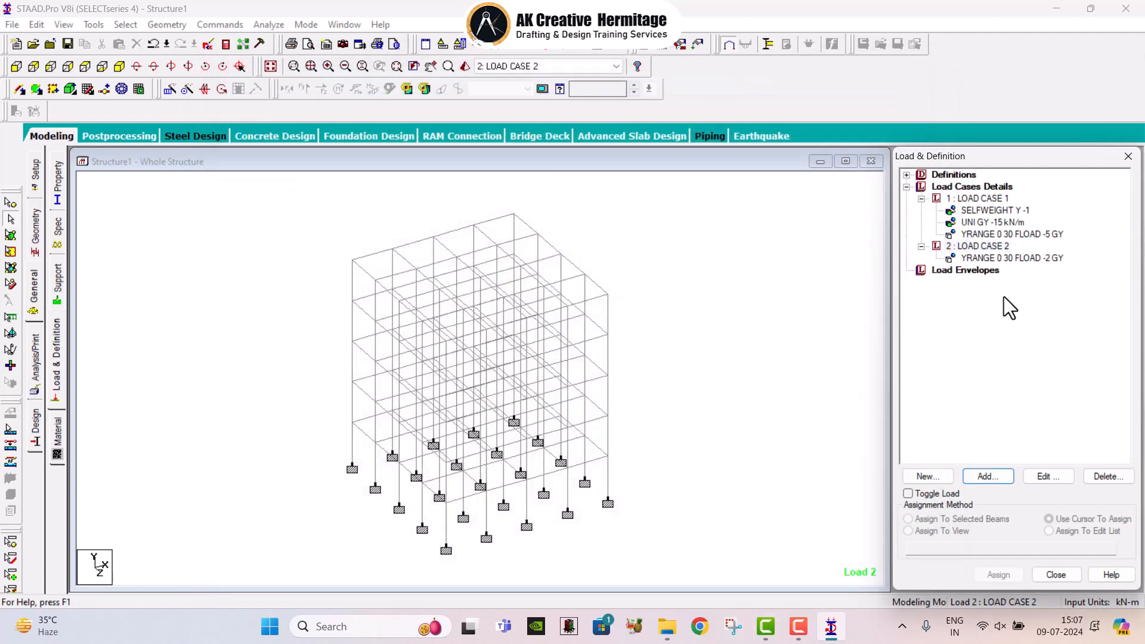
# - Compare the floor load distributions of load case 1 and load case 2 on the model
pyautogui.click(1000, 256)
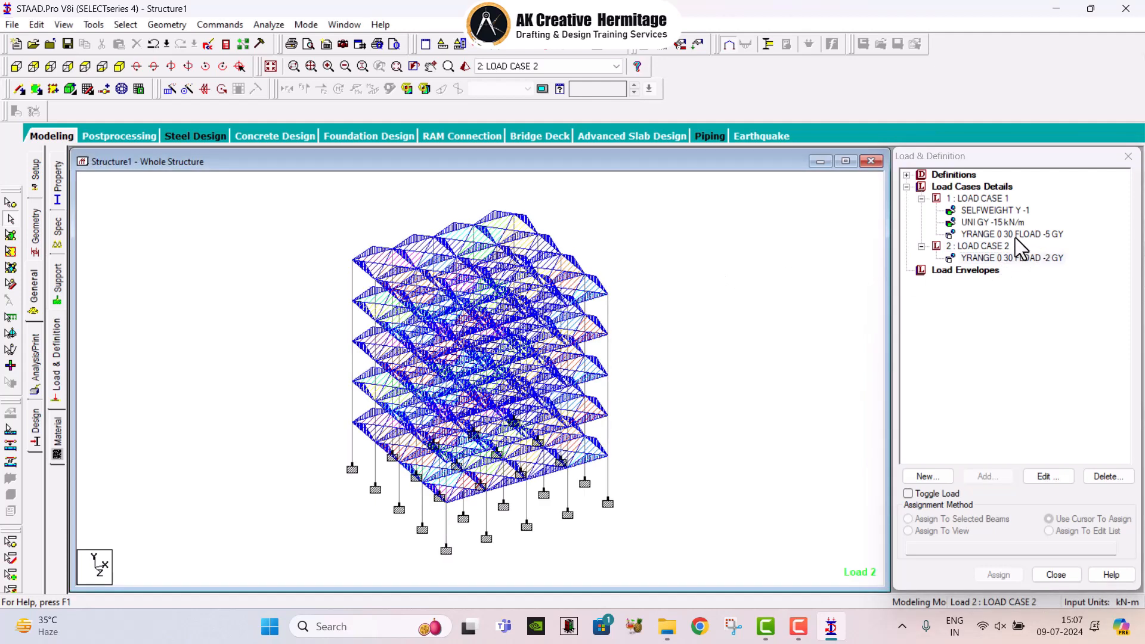
pyautogui.click(1013, 234)
pyautogui.click(1013, 258)
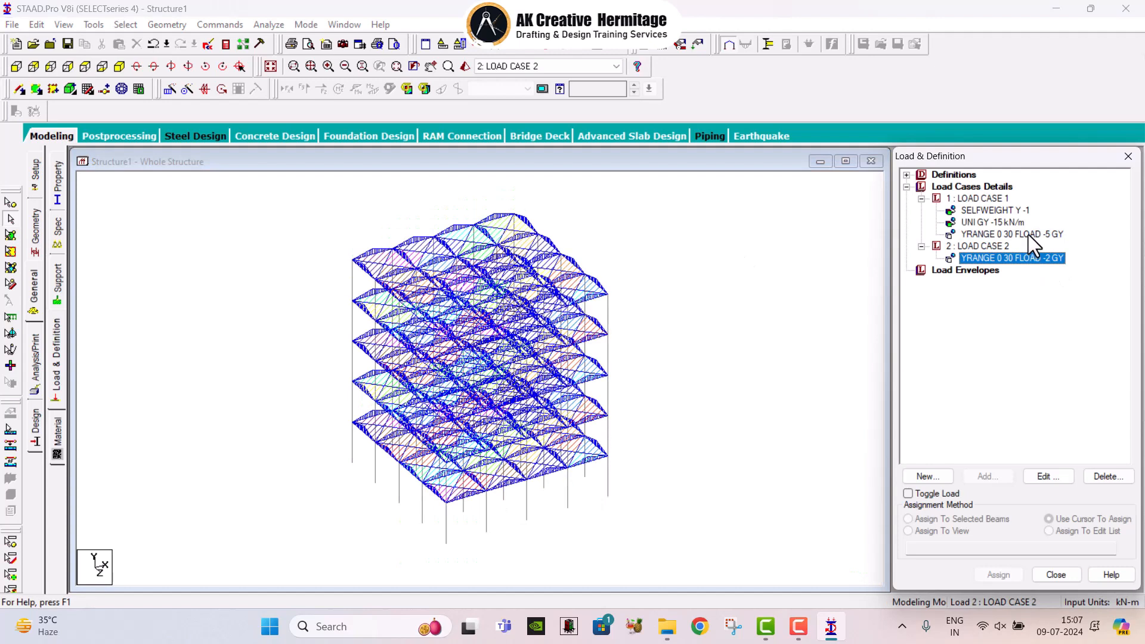
pyautogui.click(1013, 235)
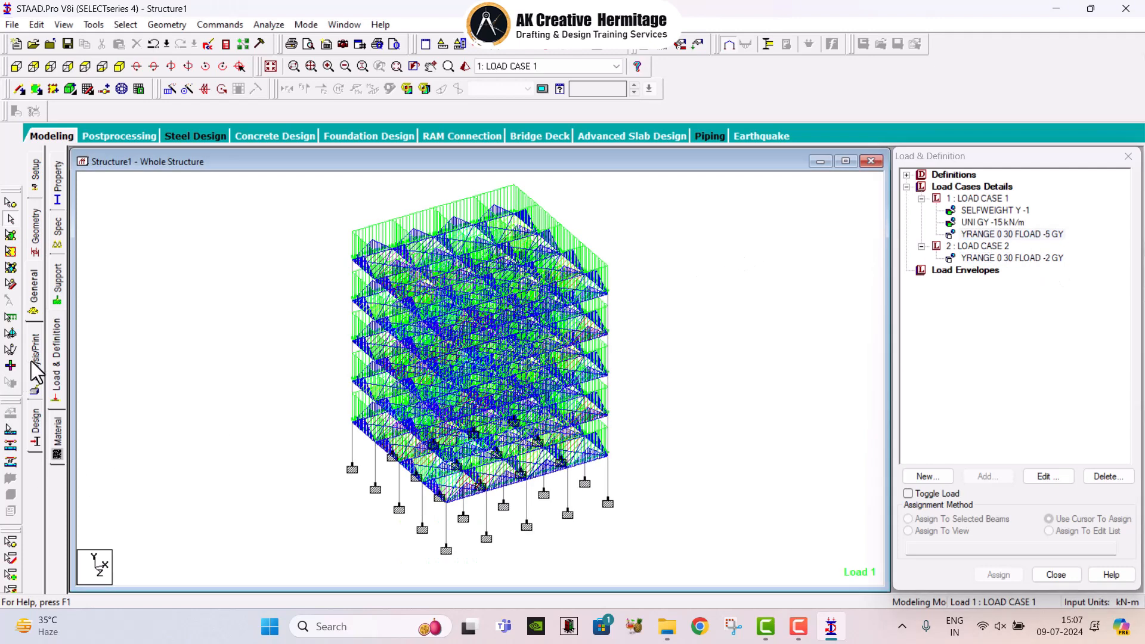
# - Add a Perform Analysis command with the No Print option
pyautogui.click(35, 361)
pyautogui.click(525, 471)
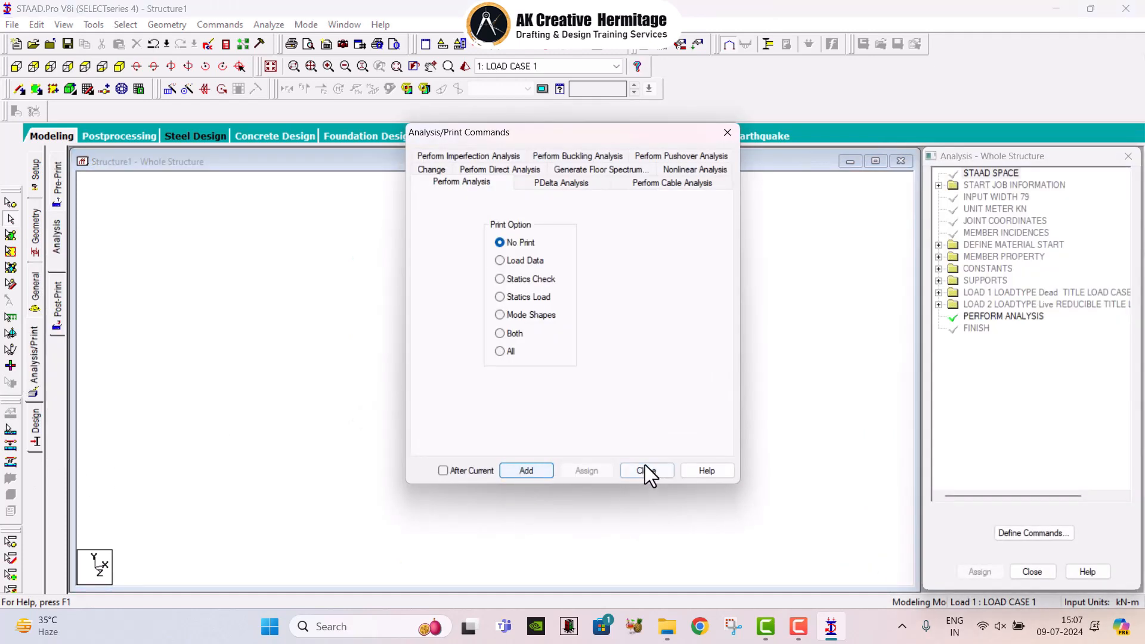
pyautogui.click(652, 470)
# - Save the modified structure and run the analysis
pyautogui.click(268, 25)
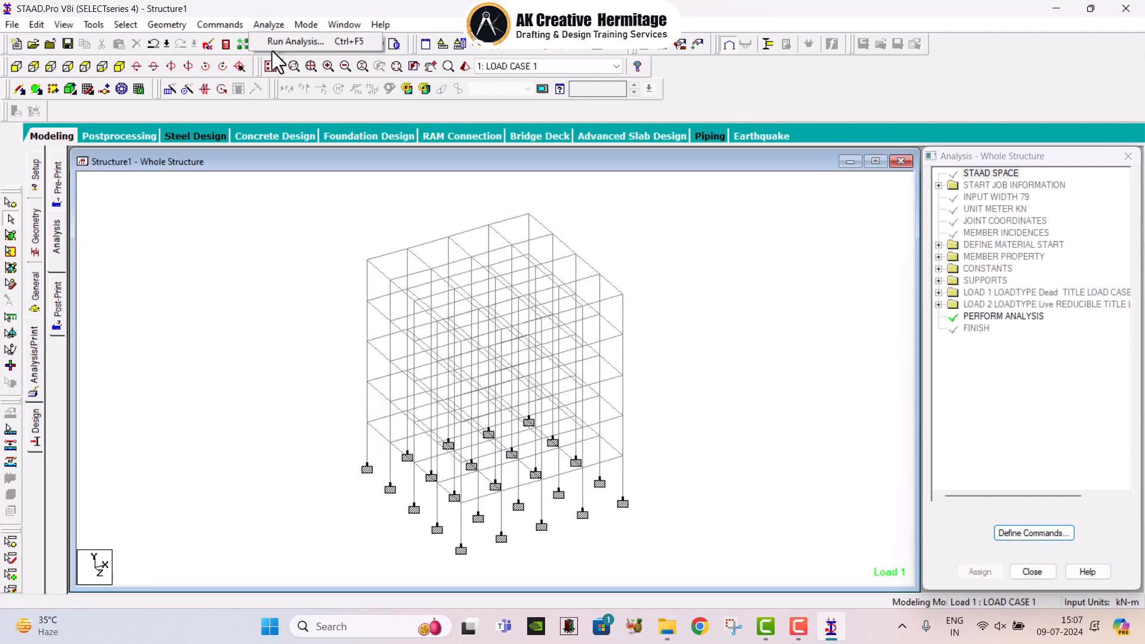
pyautogui.click(273, 41)
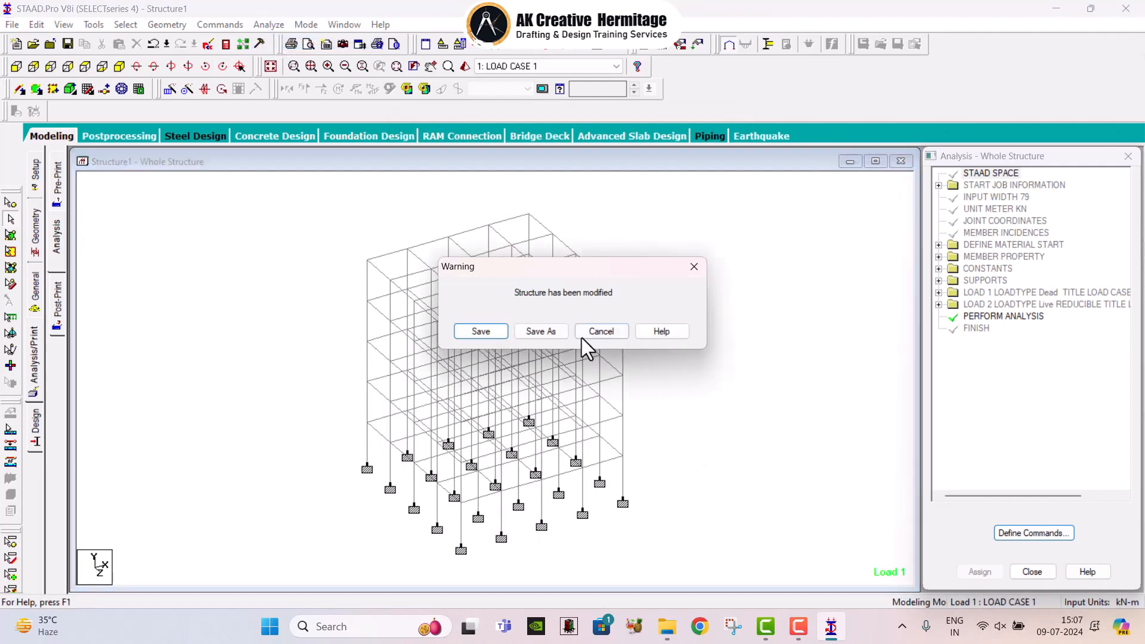
pyautogui.click(480, 329)
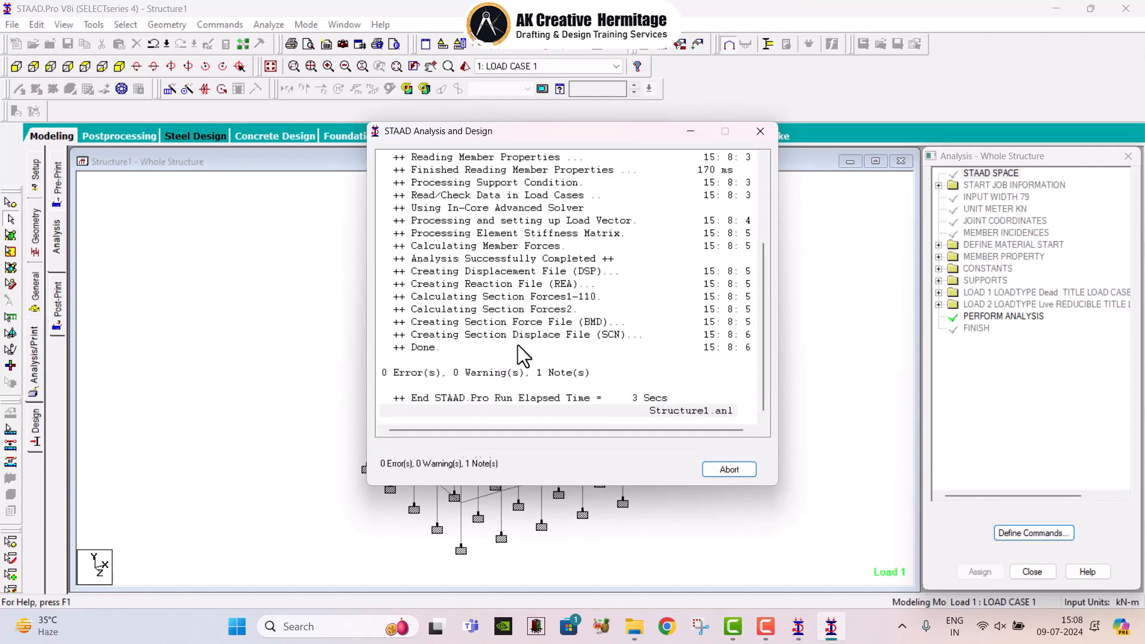
# - View the analysis output file and close it
pyautogui.click(438, 449)
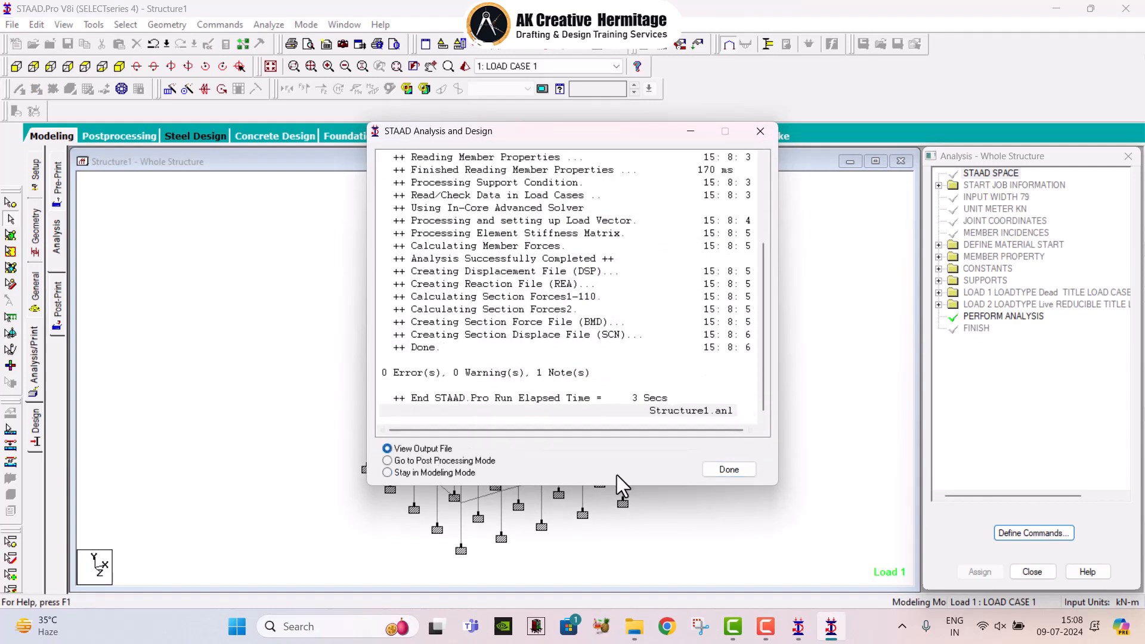
pyautogui.click(770, 131)
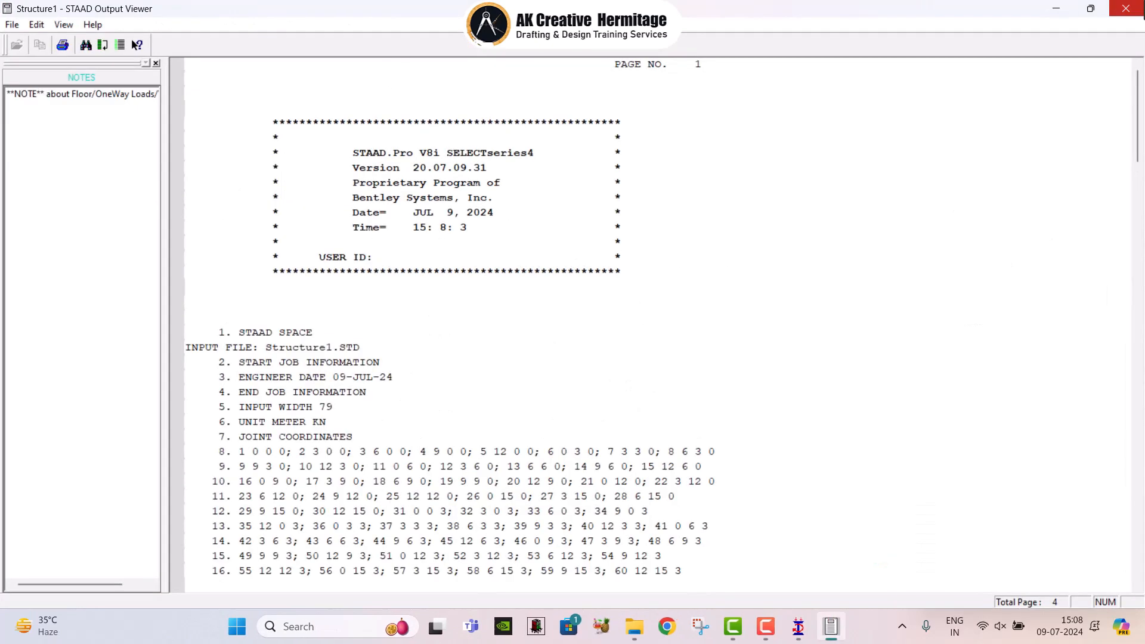
pyautogui.click(1125, 9)
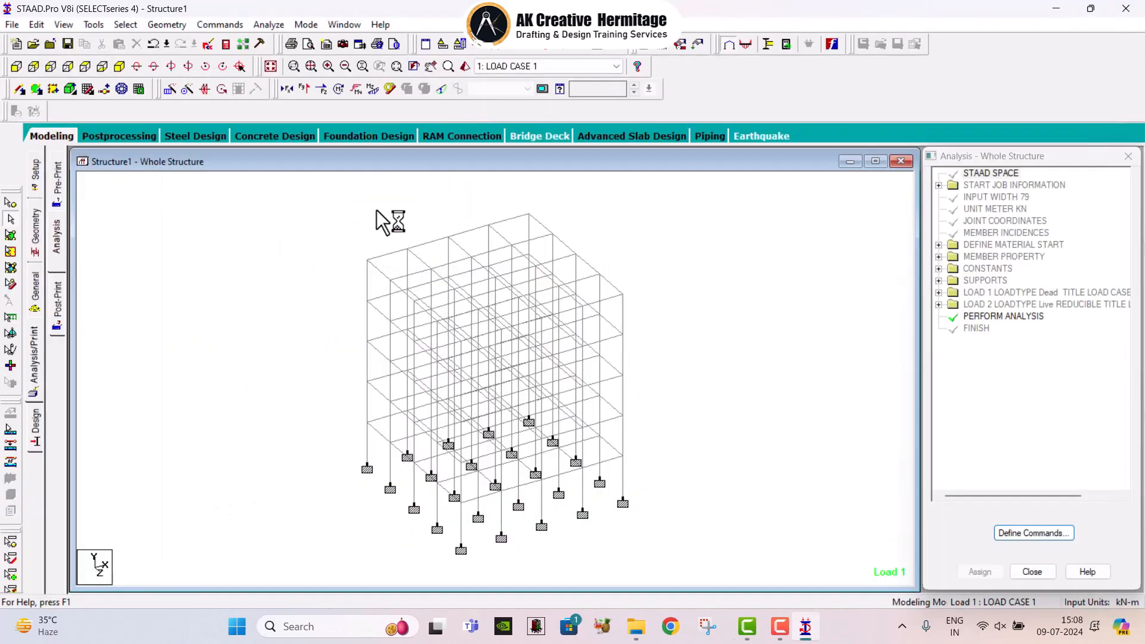
# - Examine the shear-bending and deflection diagrams of the top-storey beam between nodes 26 and 27
pyautogui.doubleClick(386, 255)
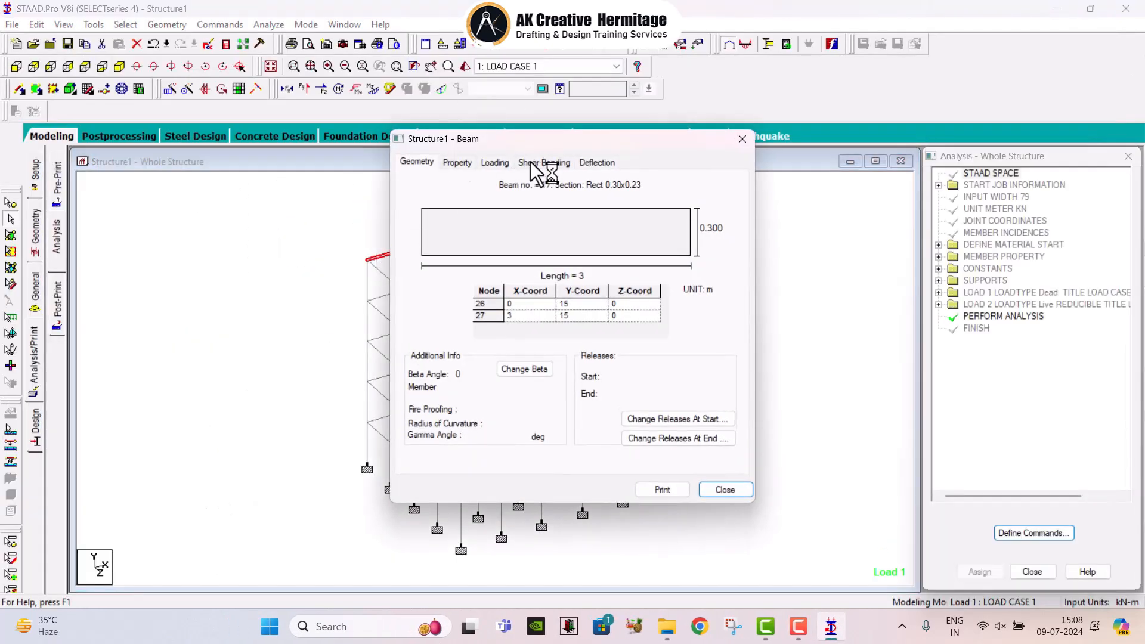
pyautogui.click(541, 164)
pyautogui.click(593, 165)
pyautogui.click(550, 165)
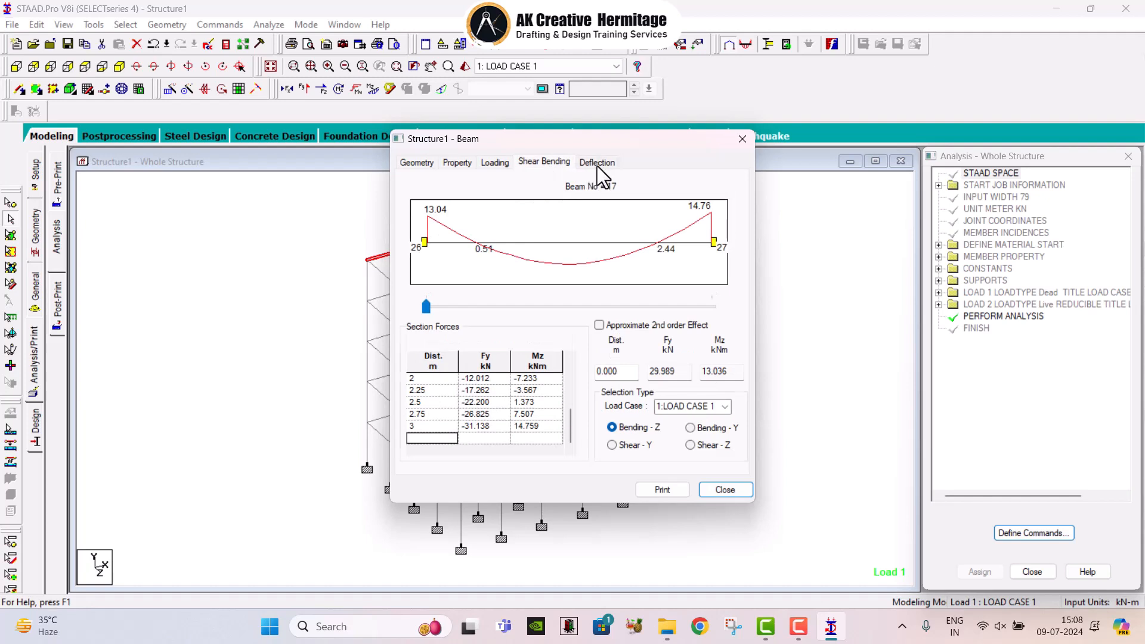
pyautogui.click(596, 163)
pyautogui.click(554, 165)
pyautogui.click(742, 139)
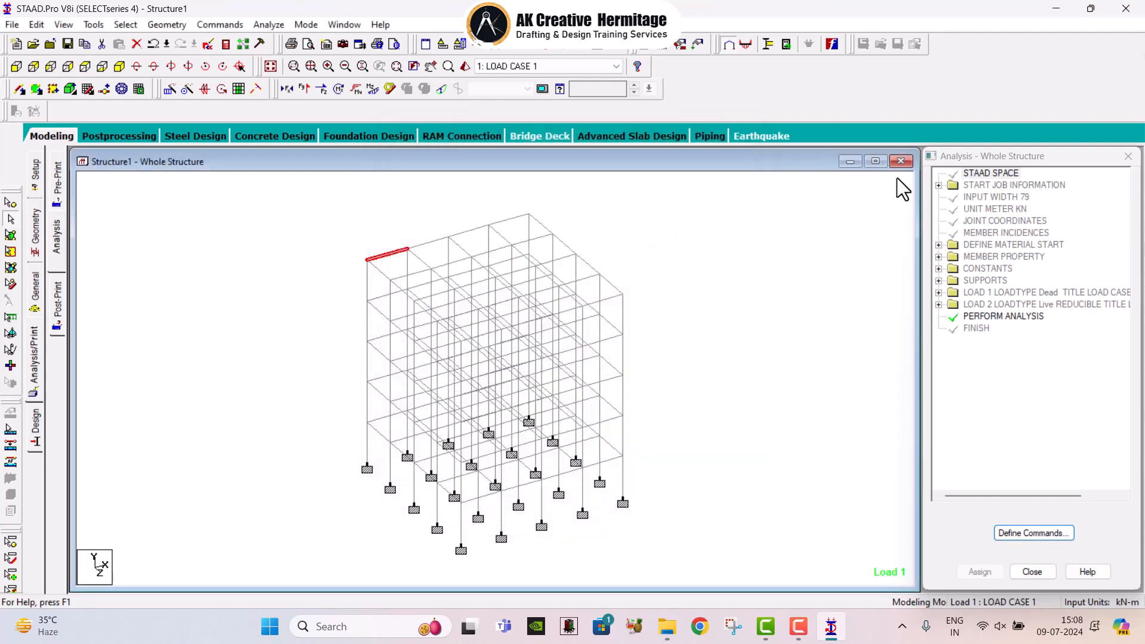
# - Begin saving the model as a new file and browse to the Desktop as its location
pyautogui.click(9, 25)
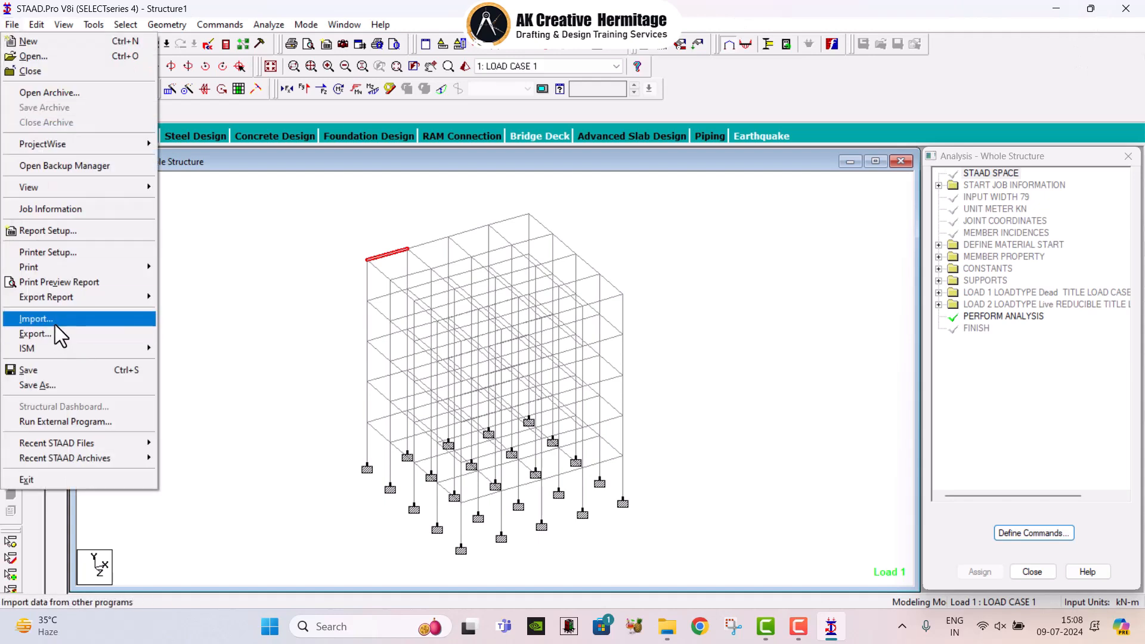
pyautogui.click(74, 385)
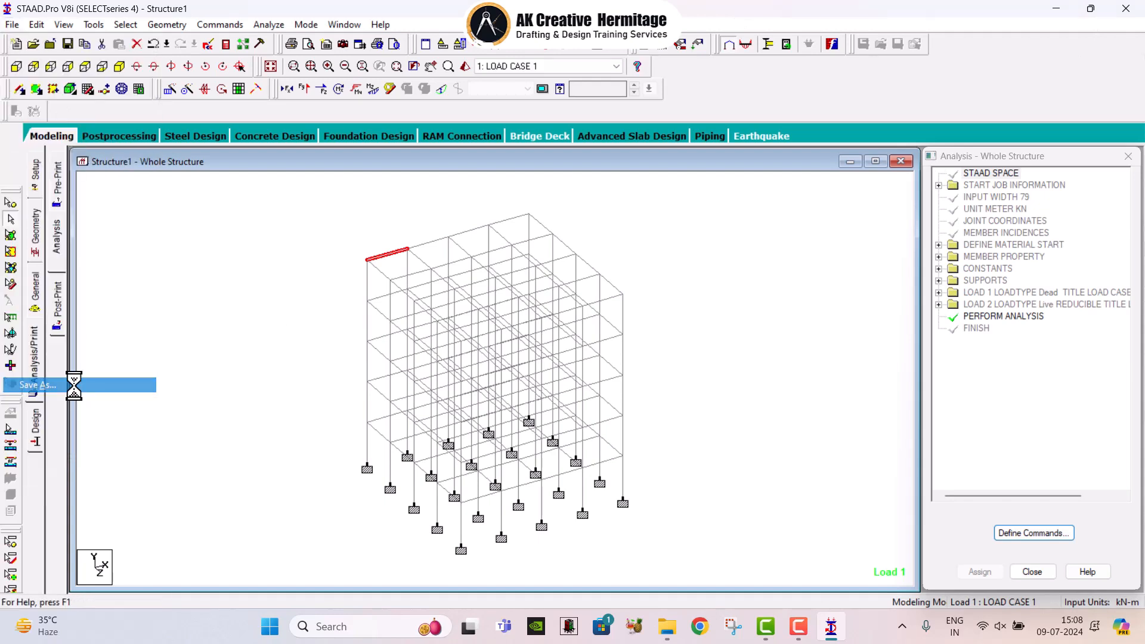
pyautogui.click(538, 178)
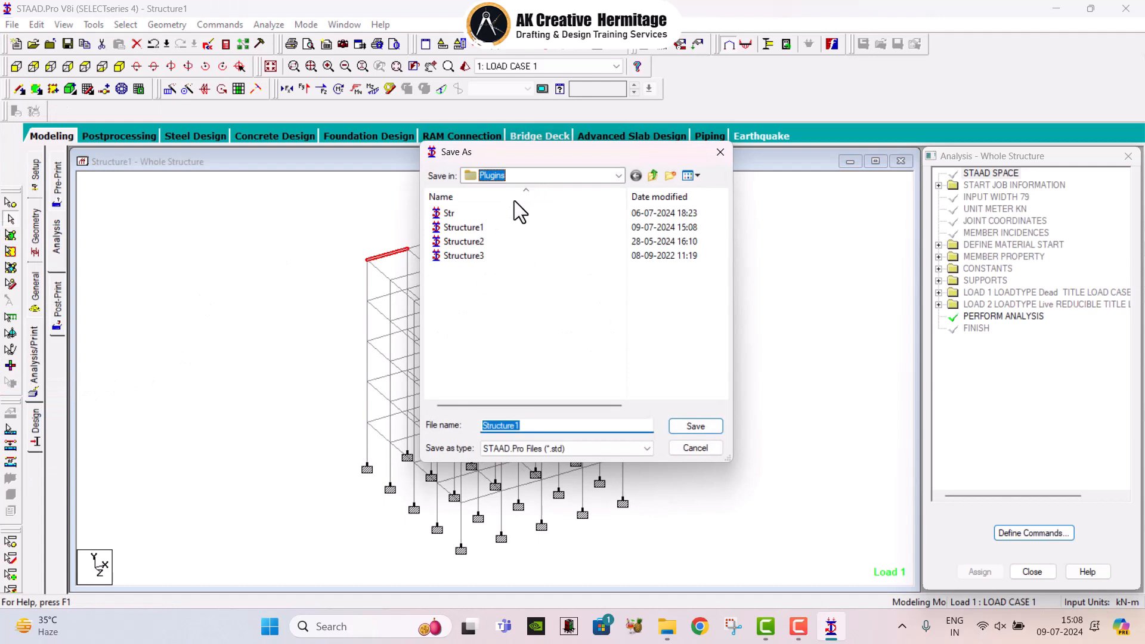
pyautogui.click(496, 191)
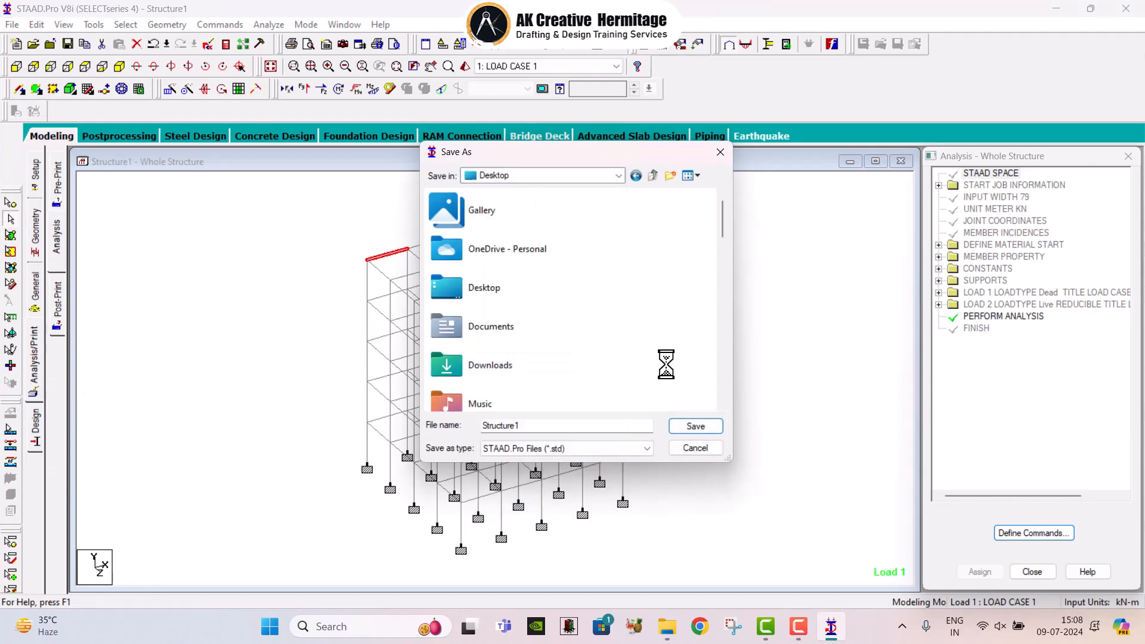
# - Try to create a new folder named rcdc on the Desktop
pyautogui.rightClick(649, 355)
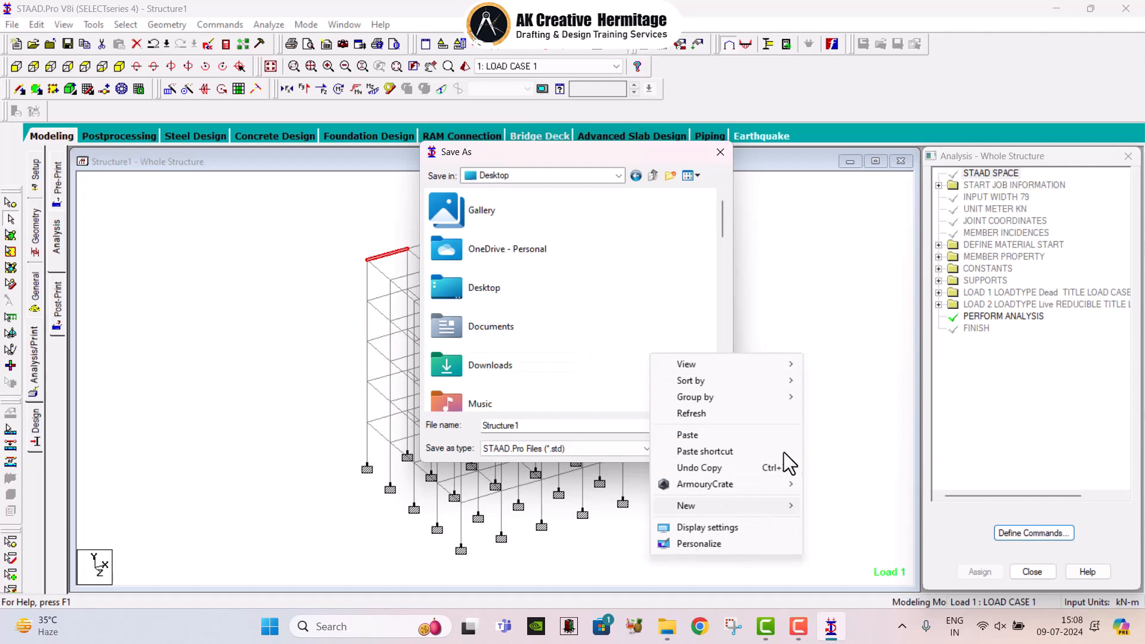
pyautogui.moveTo(727, 506)
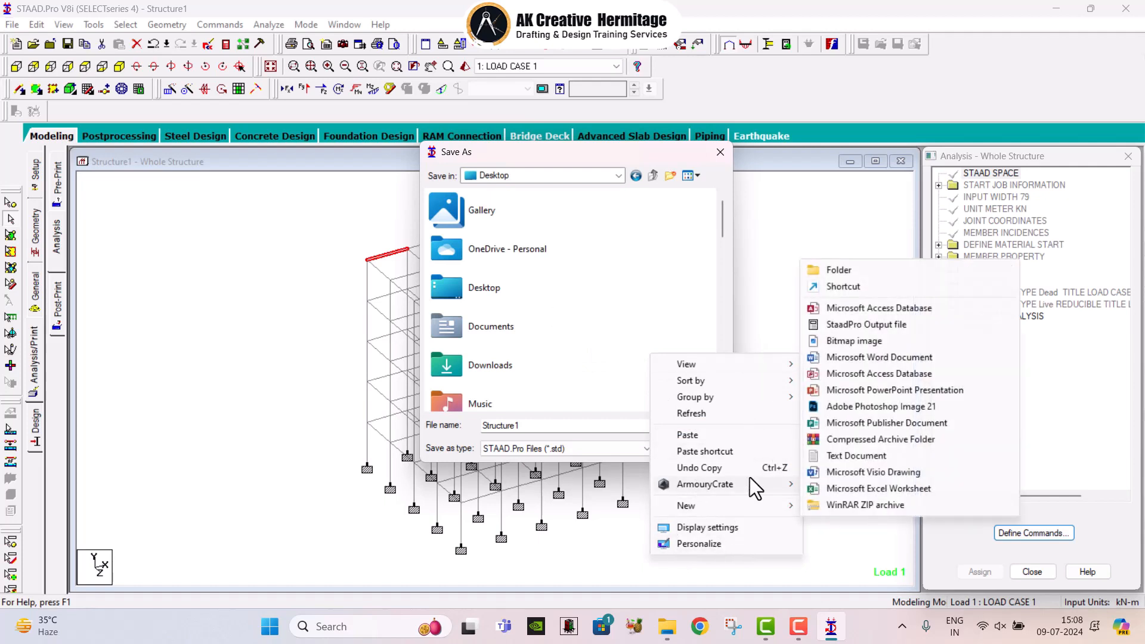
pyautogui.click(889, 272)
pyautogui.write('rcdc')
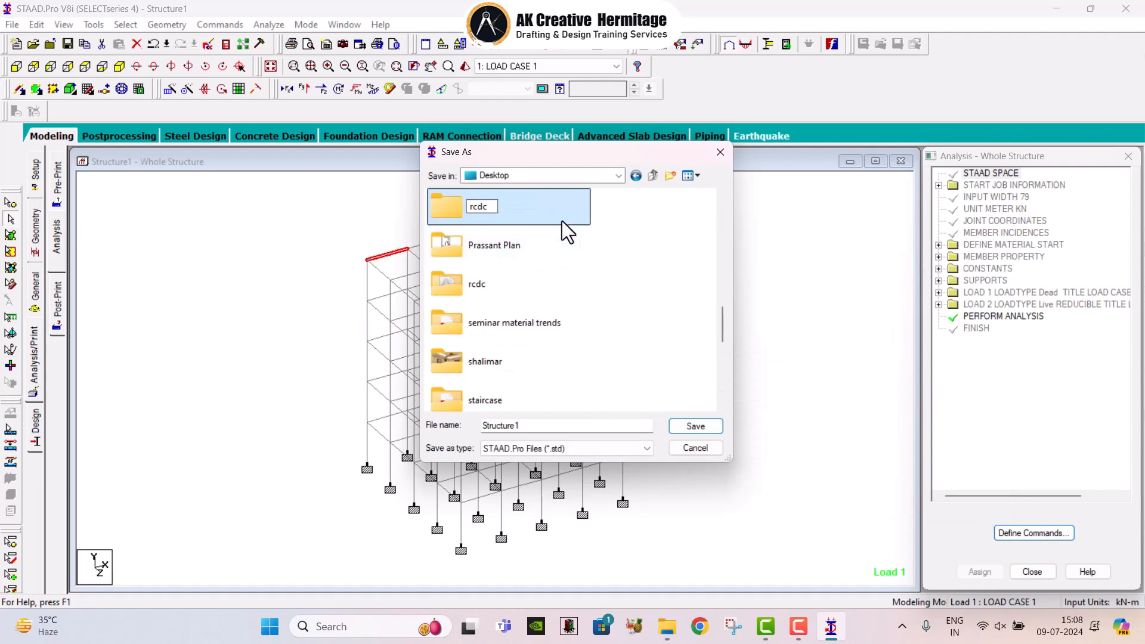
pyautogui.click(540, 200)
pyautogui.click(641, 450)
# - Open the existing rcdc folder and save the model there under the file name rcdc
pyautogui.click(518, 213)
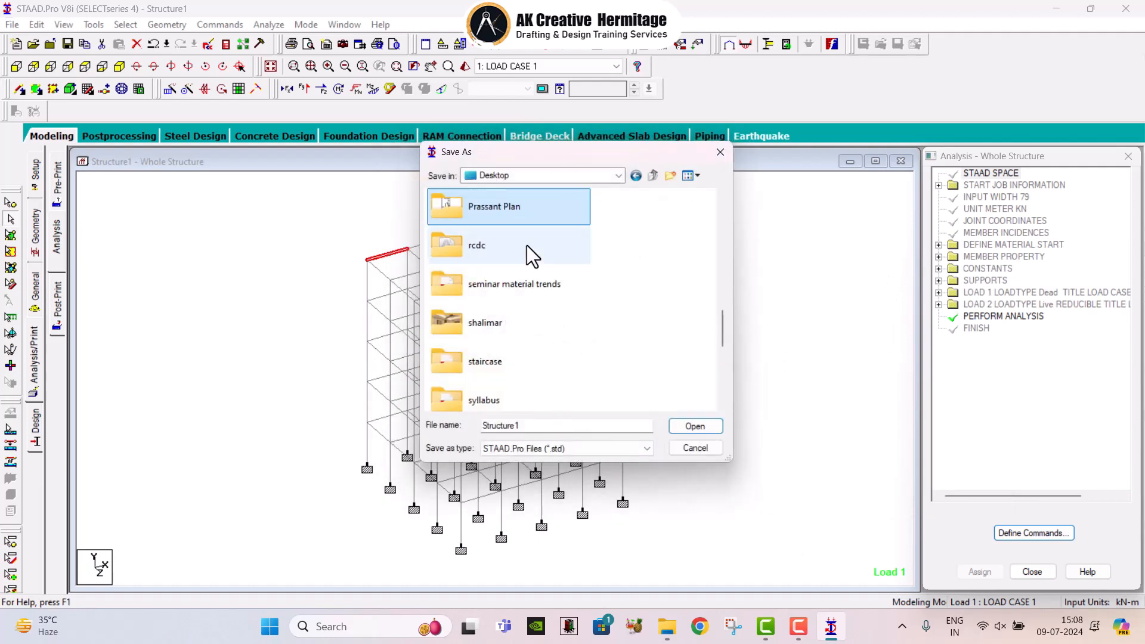
pyautogui.doubleClick(471, 237)
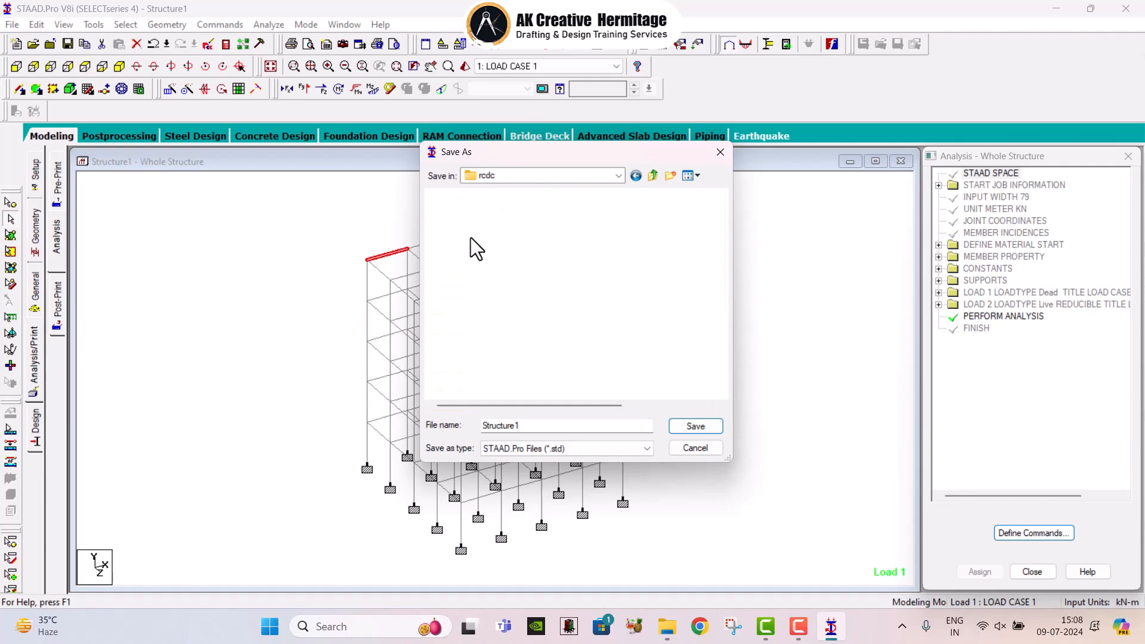
pyautogui.click(535, 426)
pyautogui.doubleClick(535, 426)
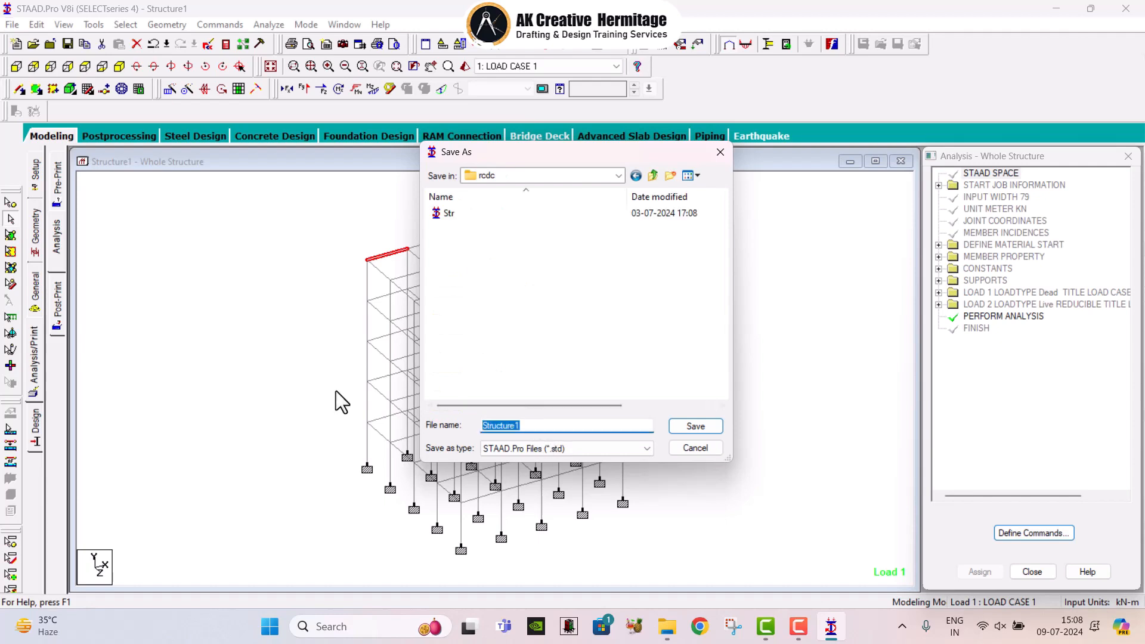
pyautogui.press('BackSpace')
pyautogui.write('rcdc')
pyautogui.click(692, 426)
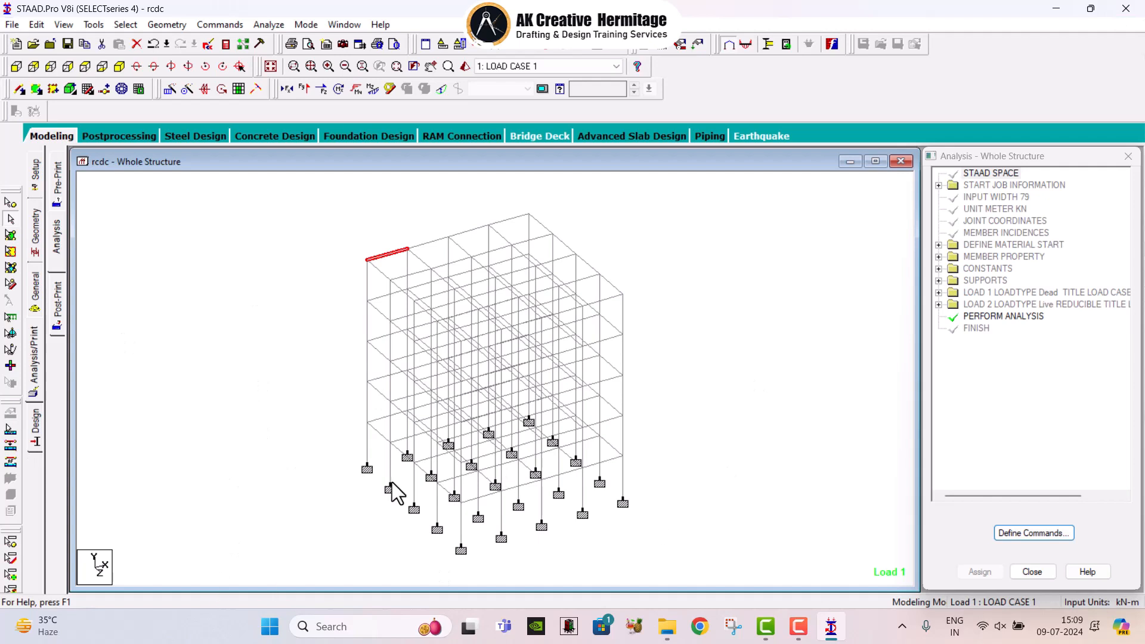
# - Close STAAD.Pro and switch to STAAD RCDC
pyautogui.click(1126, 9)
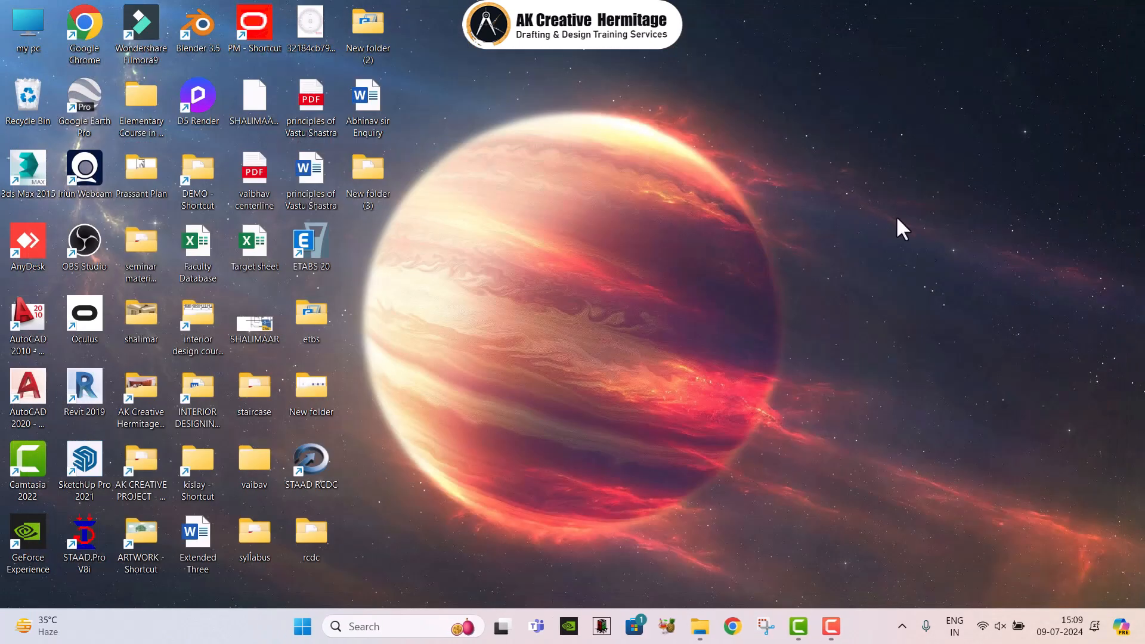
pyautogui.rightClick(901, 250)
pyautogui.click(888, 292)
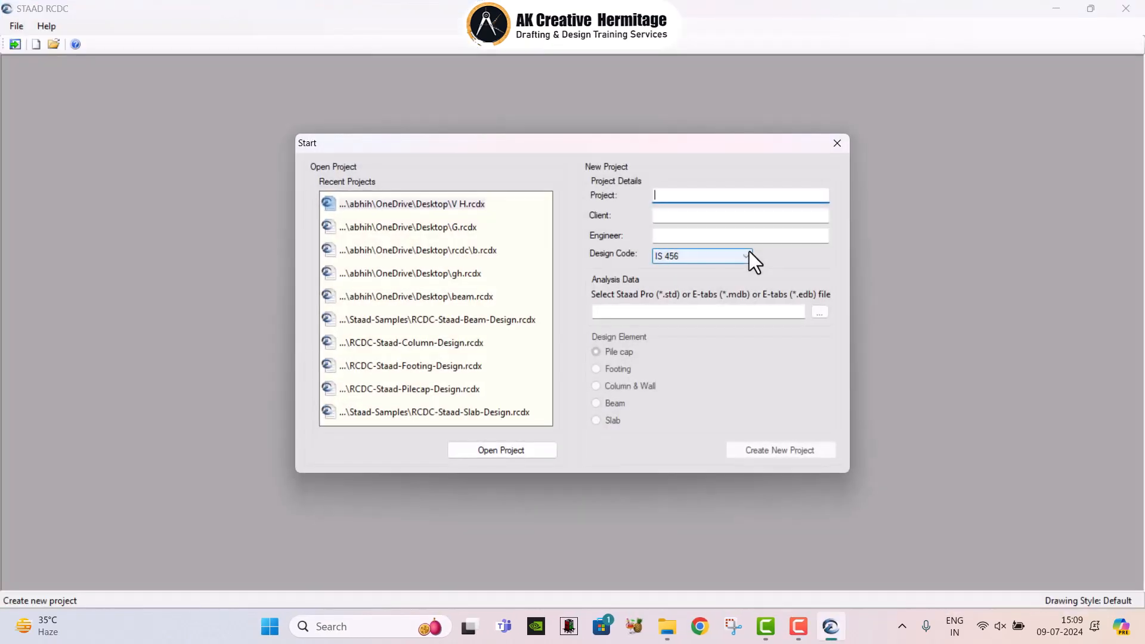
# - Fill in the new project details with project a, client s and engineer f
pyautogui.write('a')
pyautogui.click(689, 216)
pyautogui.write('s')
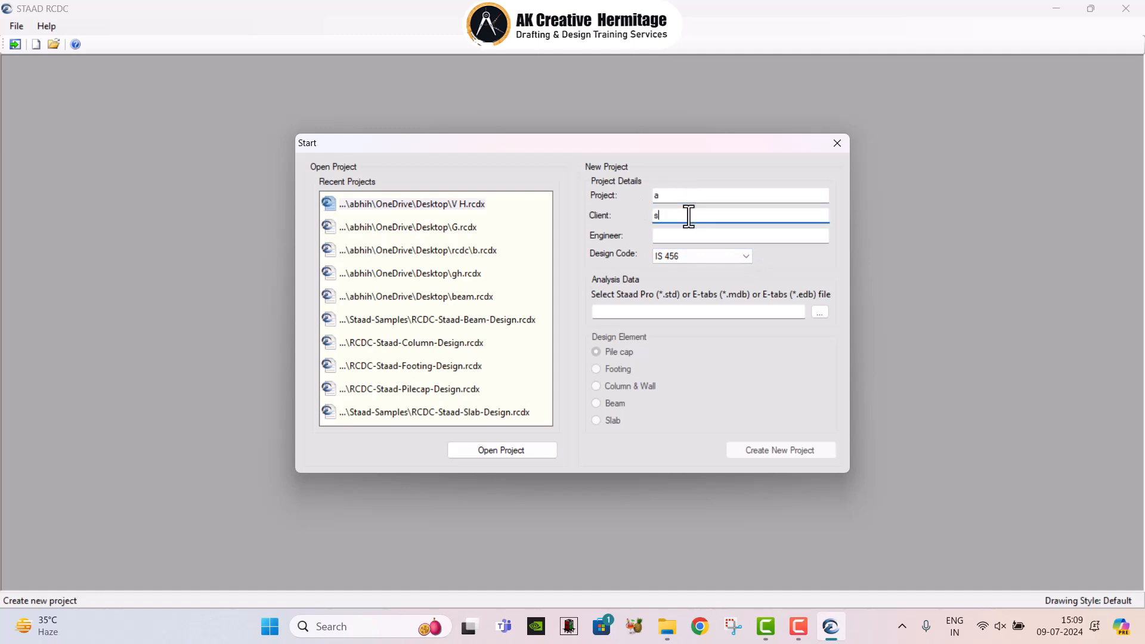
pyautogui.click(681, 235)
pyautogui.write('f')
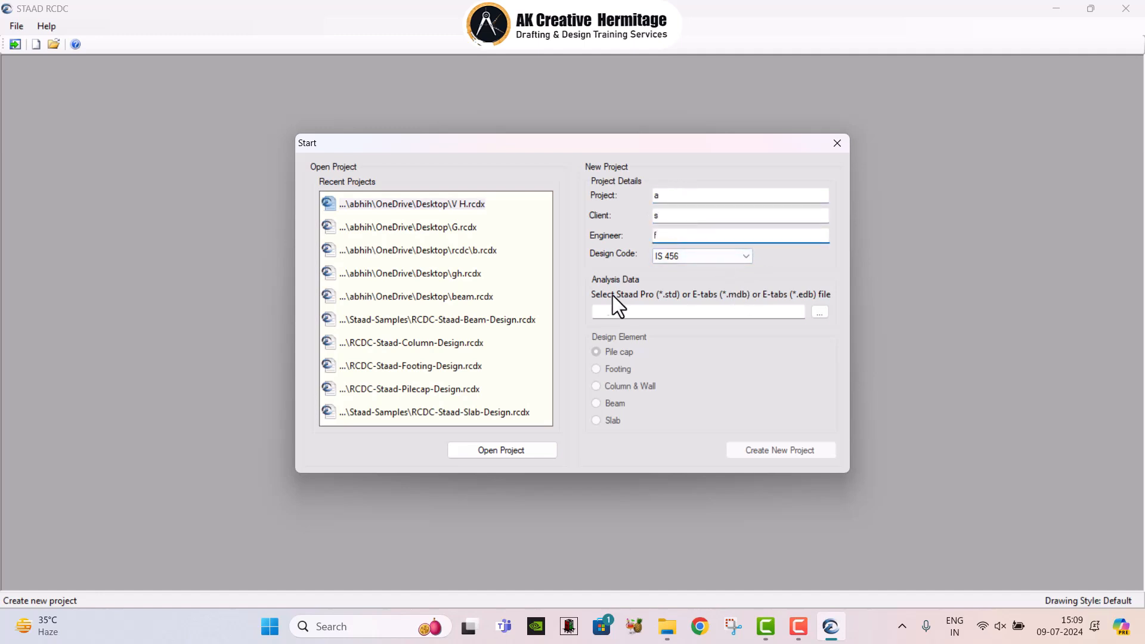
# - Load the rcdc analysis file from the rcdc folder and create the new project for Column & Wall design
pyautogui.click(821, 311)
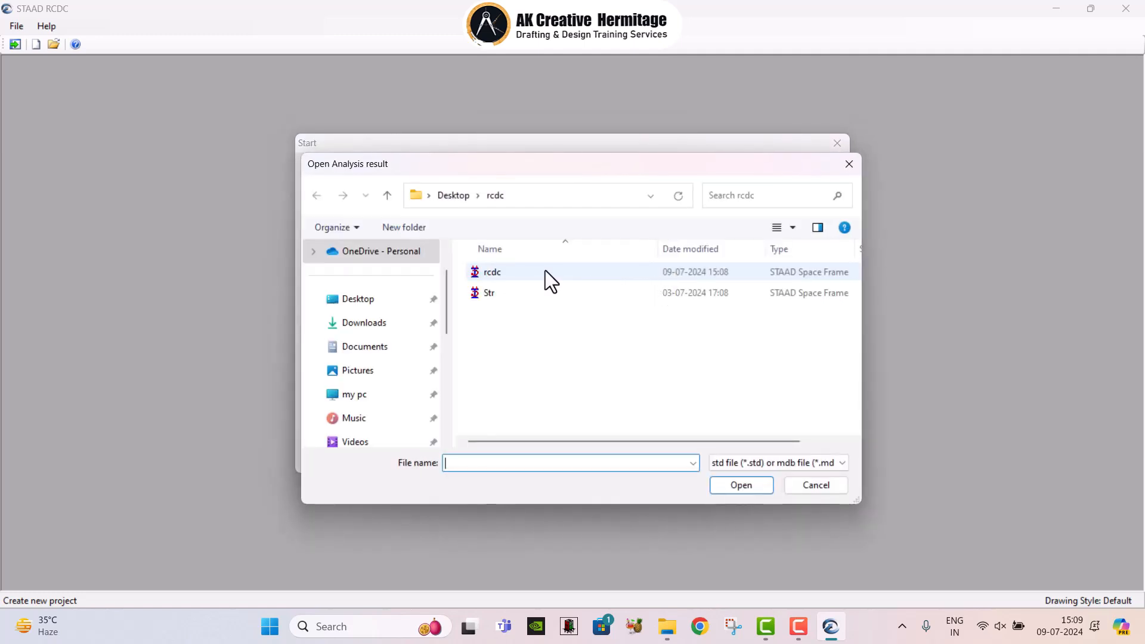
pyautogui.click(492, 272)
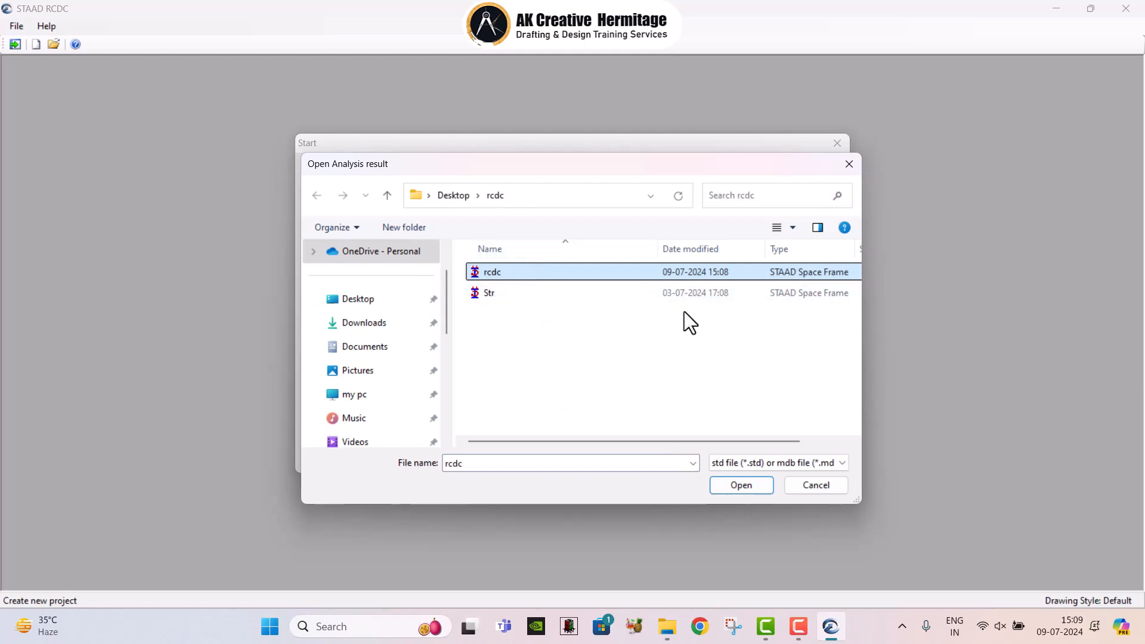
pyautogui.click(751, 485)
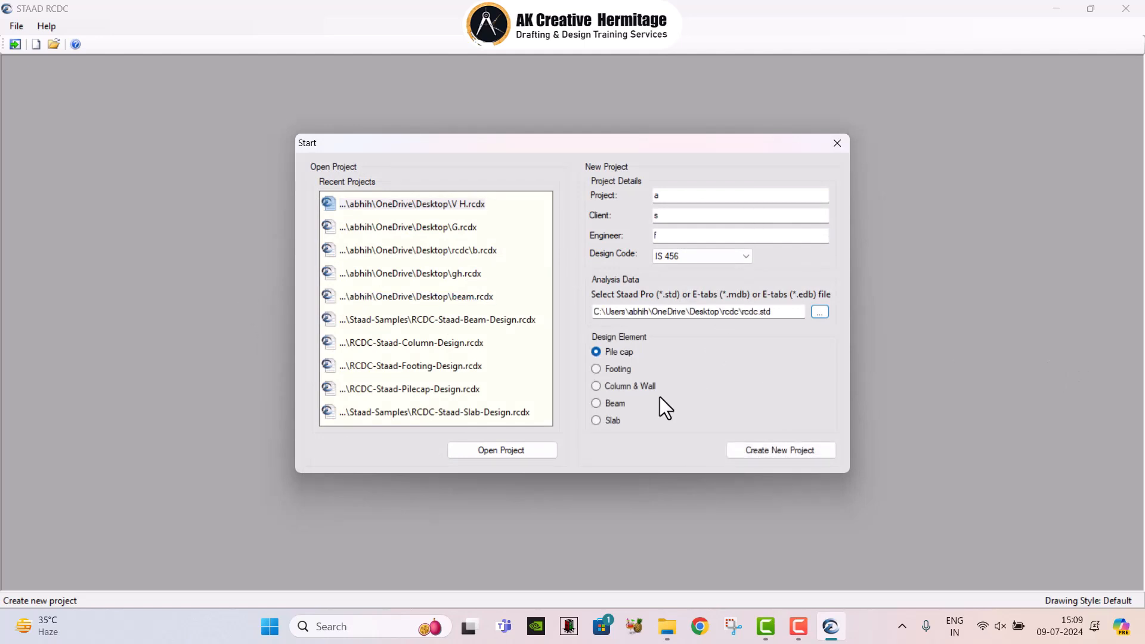
pyautogui.click(614, 387)
pyautogui.click(781, 448)
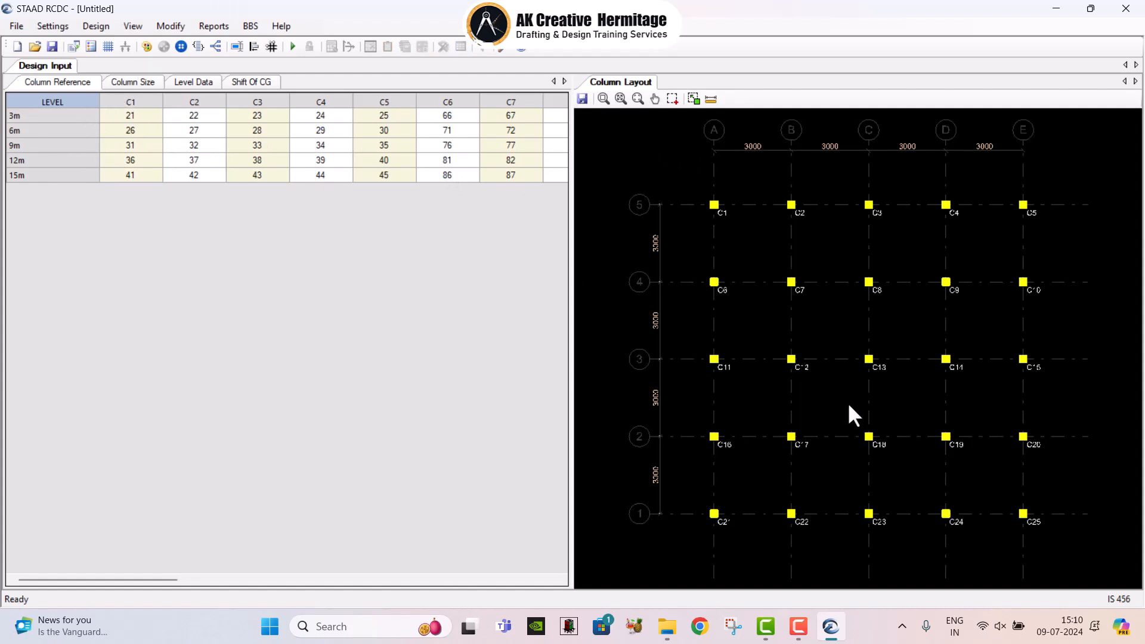
# - Examine the column layout plan with its grid lines, spacings and column labels beside the column reference table
pyautogui.scroll(-3, 824, 401)
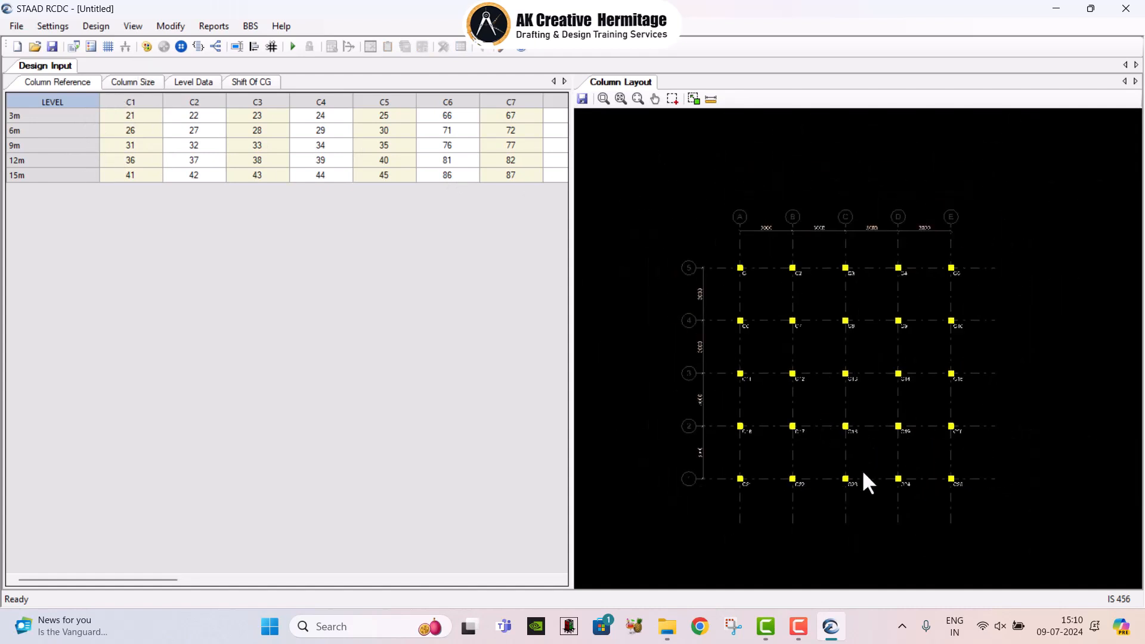
pyautogui.scroll(2, 820, 421)
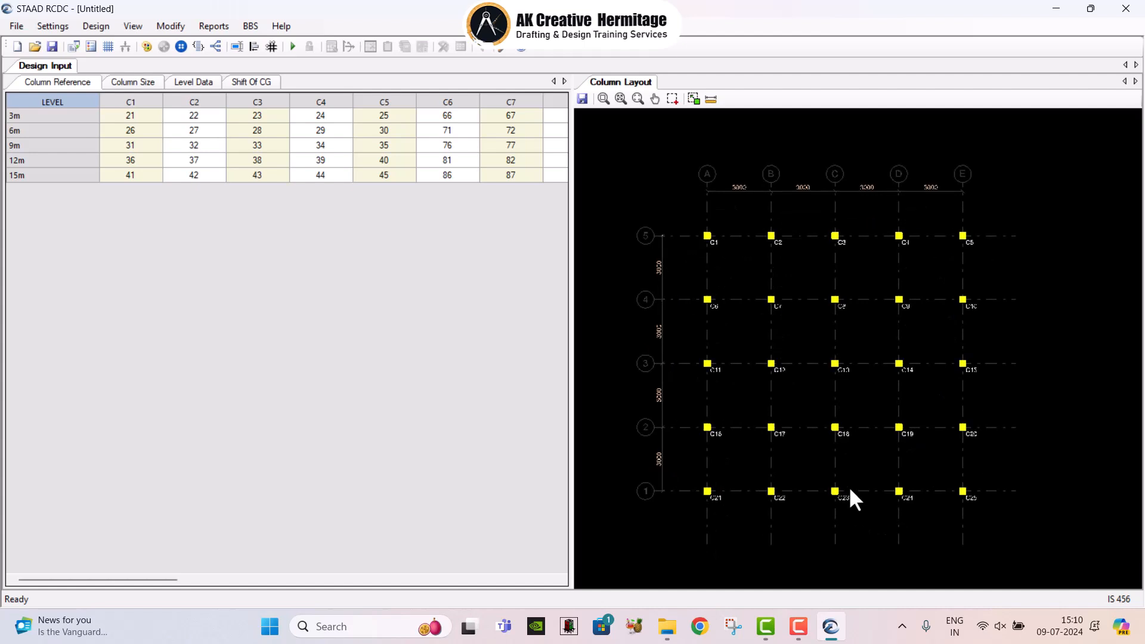
pyautogui.scroll(1, 787, 338)
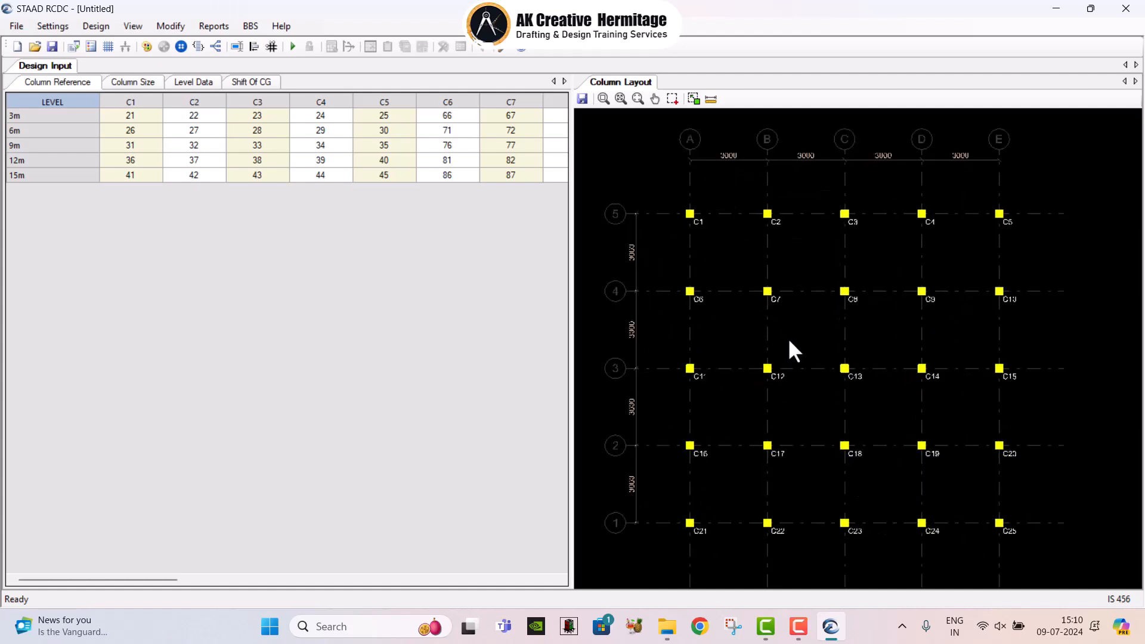
pyautogui.scroll(-1, 710, 334)
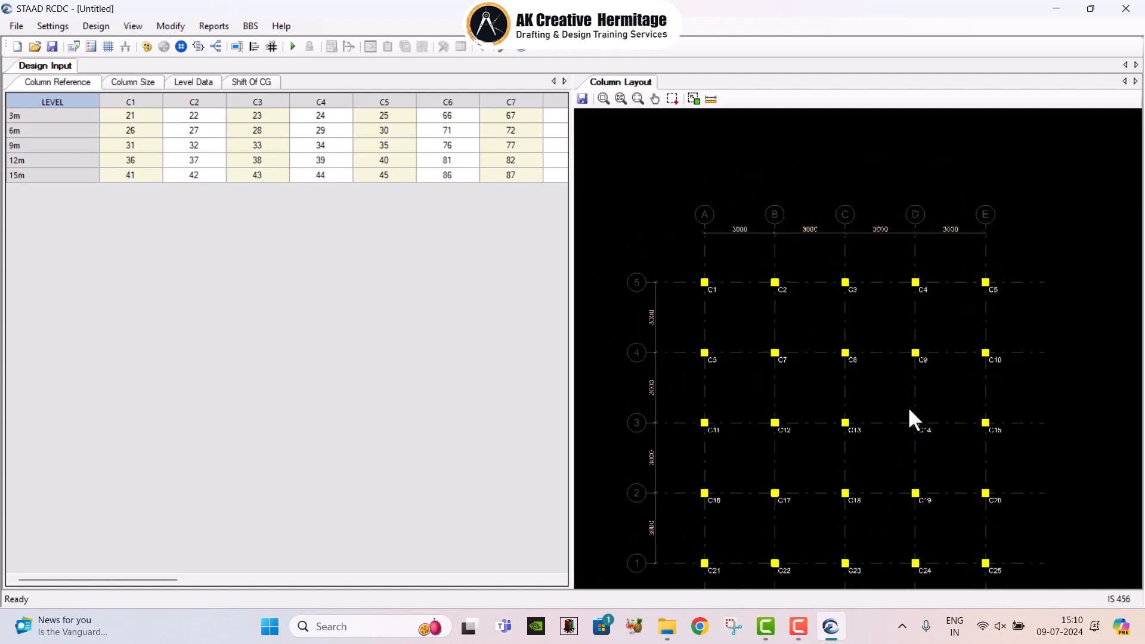
pyautogui.scroll(1, 681, 488)
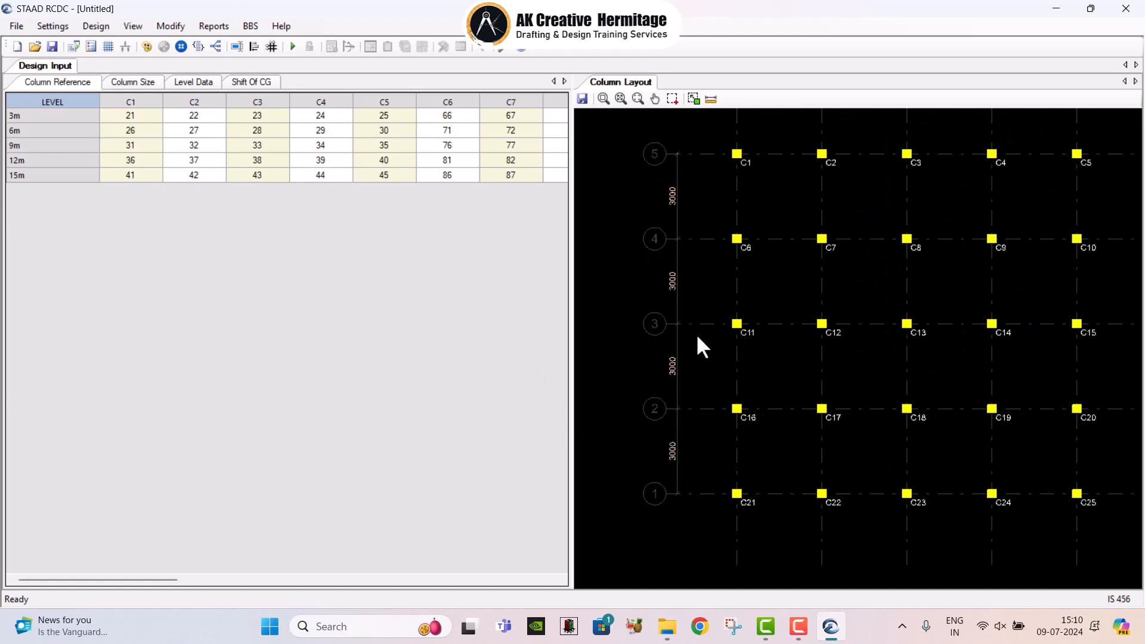
pyautogui.moveTo(721, 383); pyautogui.dragTo(725, 451, button='middle')
pyautogui.scroll(-2, 733, 427)
pyautogui.moveTo(800, 321); pyautogui.dragTo(756, 349, button='middle')
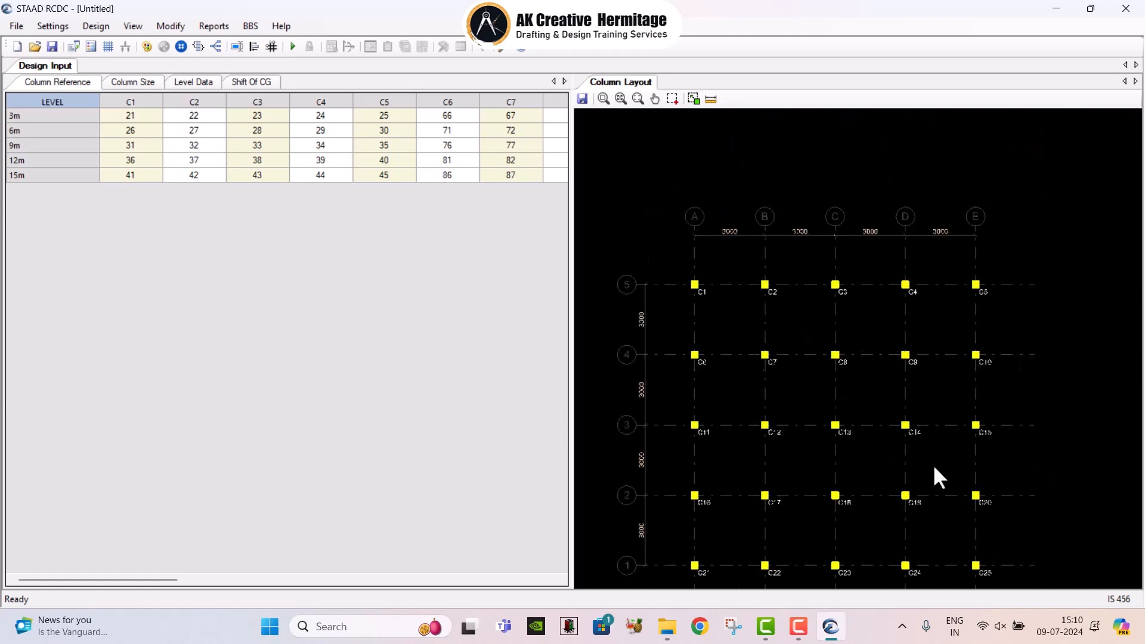
pyautogui.moveTo(934, 468); pyautogui.dragTo(991, 423, button='middle')
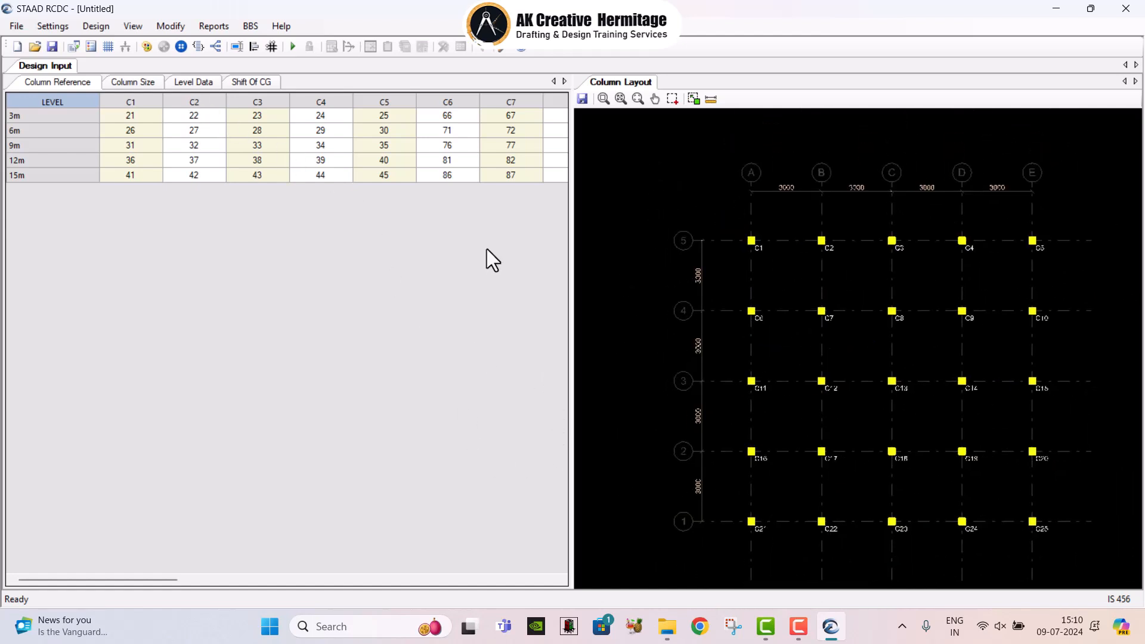
pyautogui.click(363, 257)
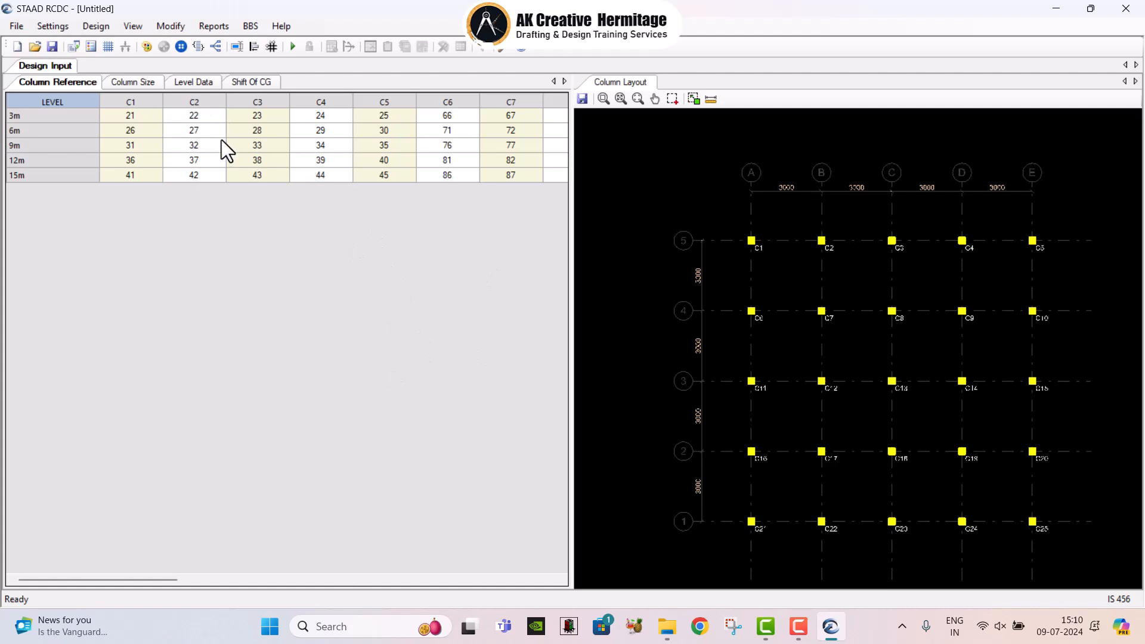
# - Review the column Design Settings, including design method and minimum eccentricity check, and accept them
pyautogui.click(45, 27)
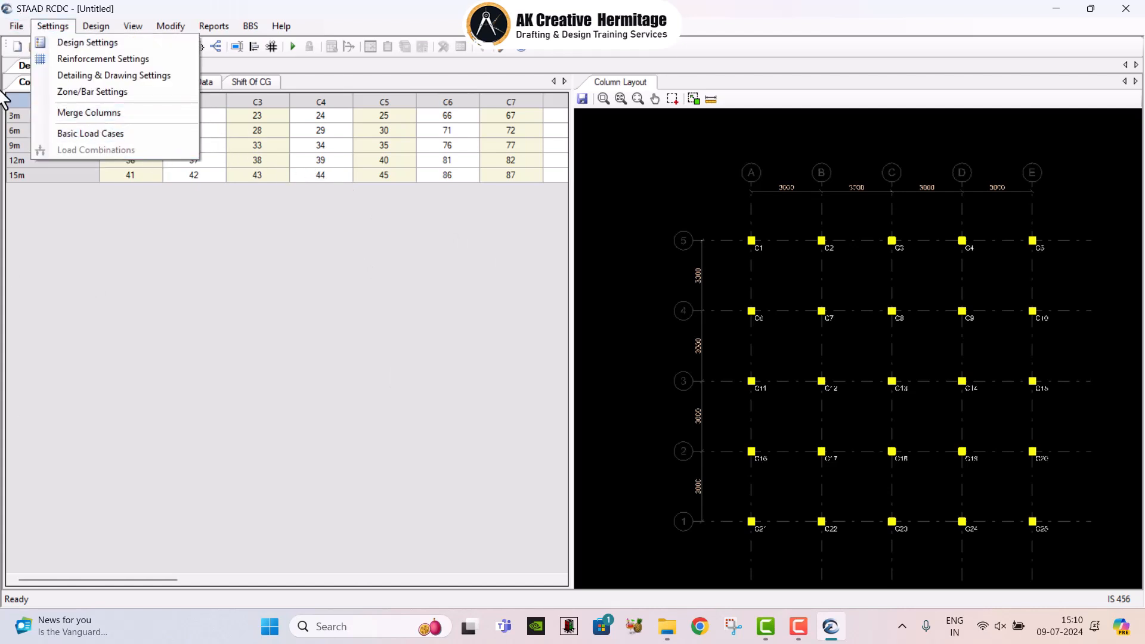
pyautogui.click(16, 26)
pyautogui.press('Right')
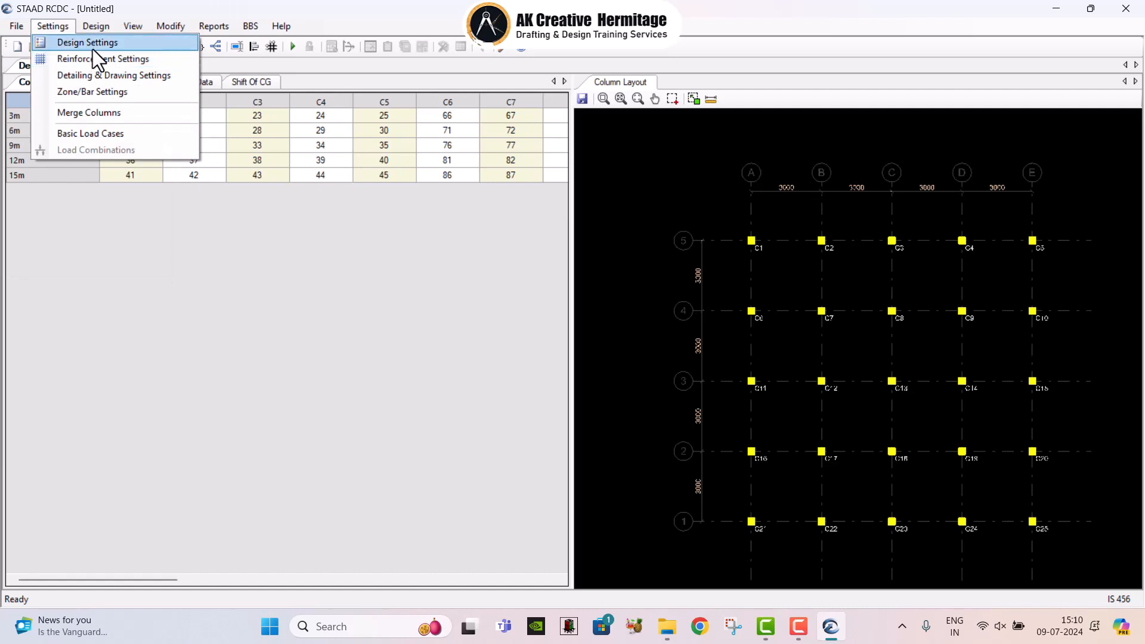
pyautogui.click(92, 43)
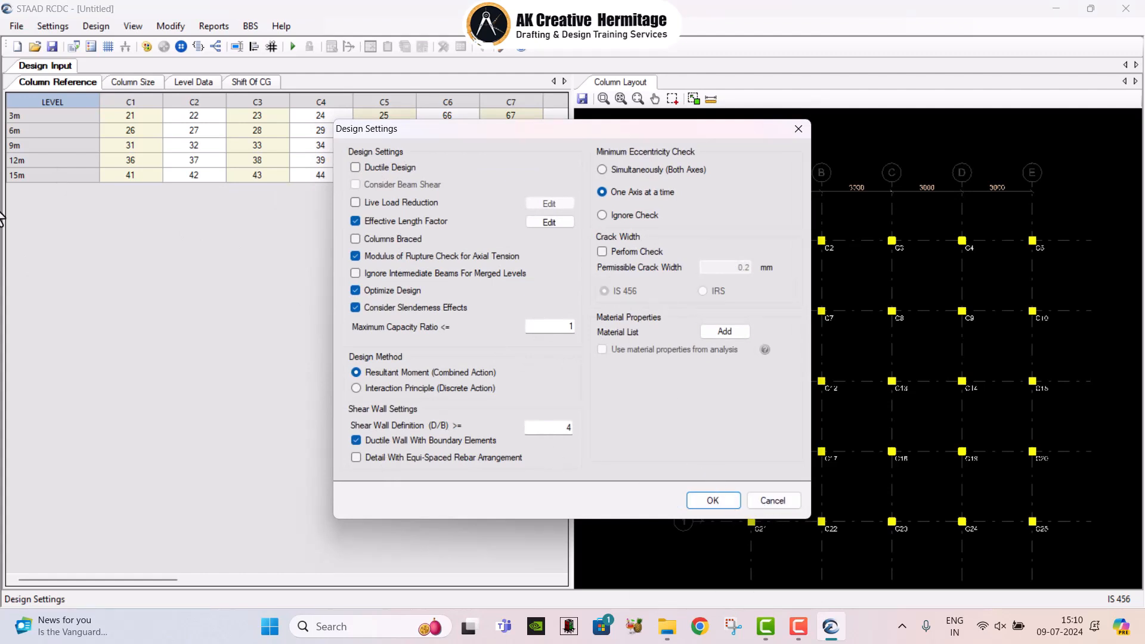
pyautogui.click(718, 500)
# - Review the Reinforcement Settings for steel percentages, rebar diameters, spacing and links, and accept them
pyautogui.click(52, 26)
pyautogui.click(77, 59)
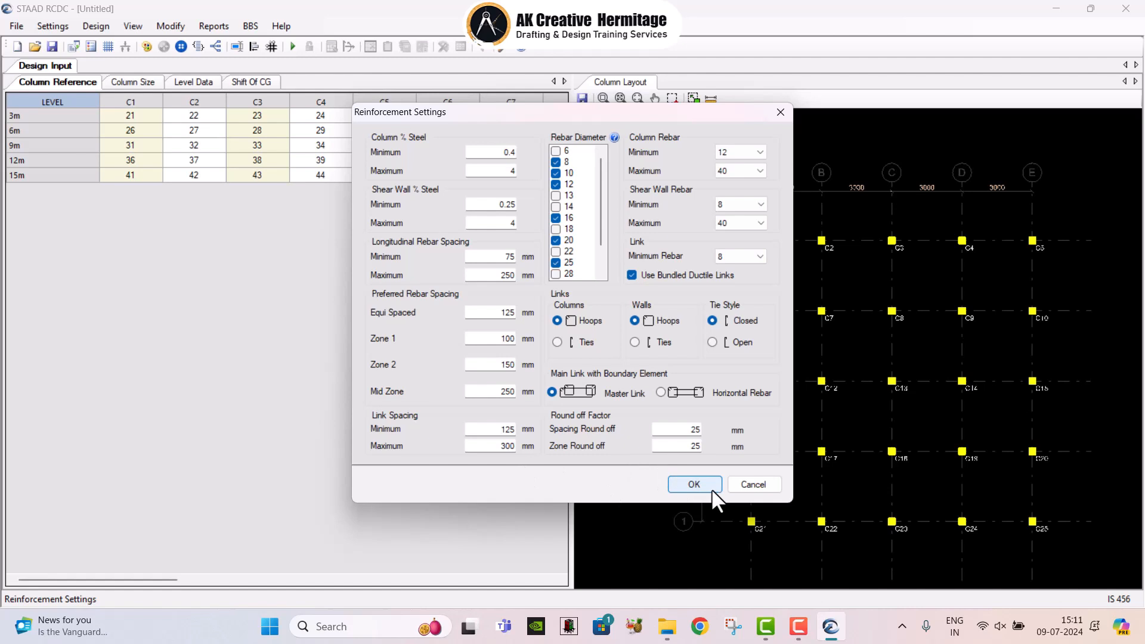
pyautogui.click(694, 484)
# - Review the Detailing & Drawing Settings for reinforcement labels, elevation levels, laps and splices, and accept them
pyautogui.click(50, 27)
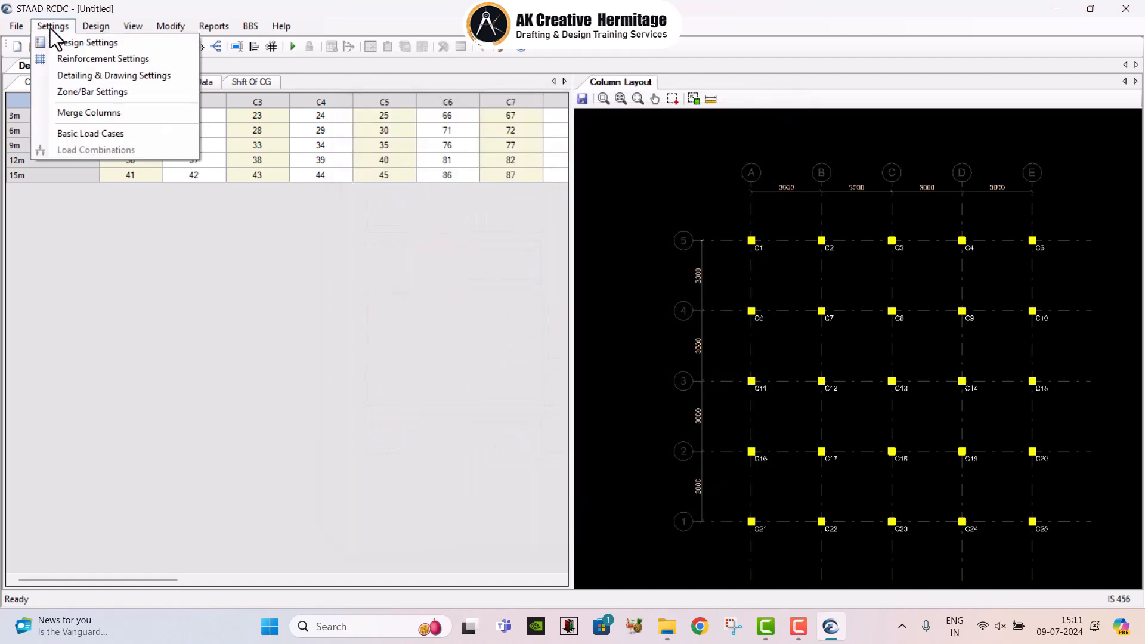
pyautogui.click(92, 76)
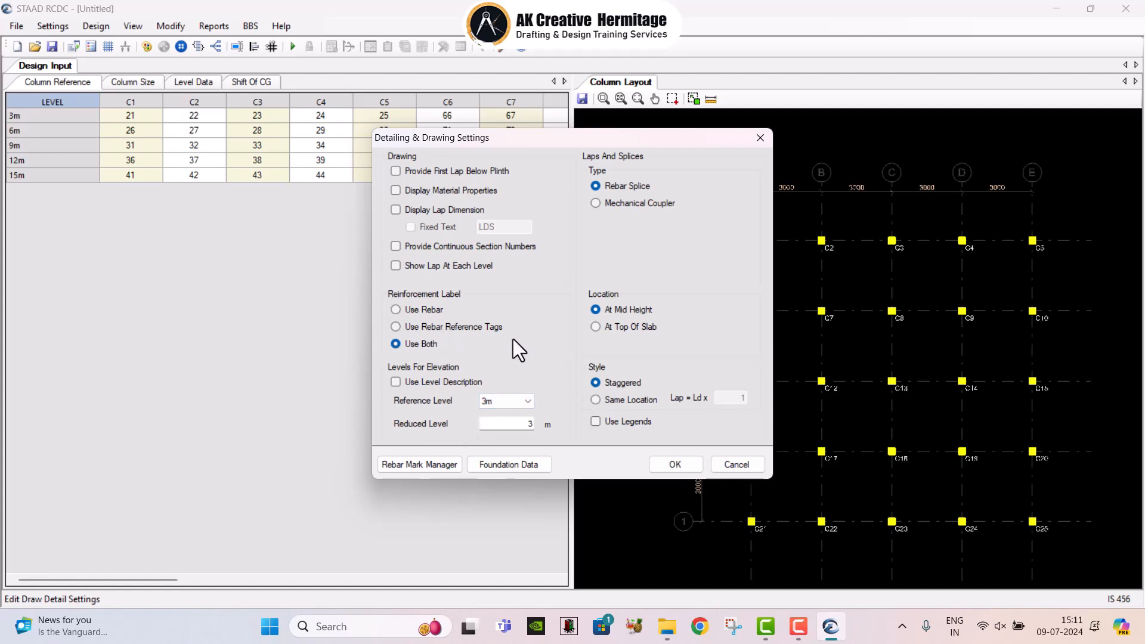
pyautogui.click(684, 468)
# - Review the Zone & Rebar Settings for the column edge length, rebar numbers and spacing, and accept them
pyautogui.click(48, 27)
pyautogui.click(50, 24)
pyautogui.click(53, 27)
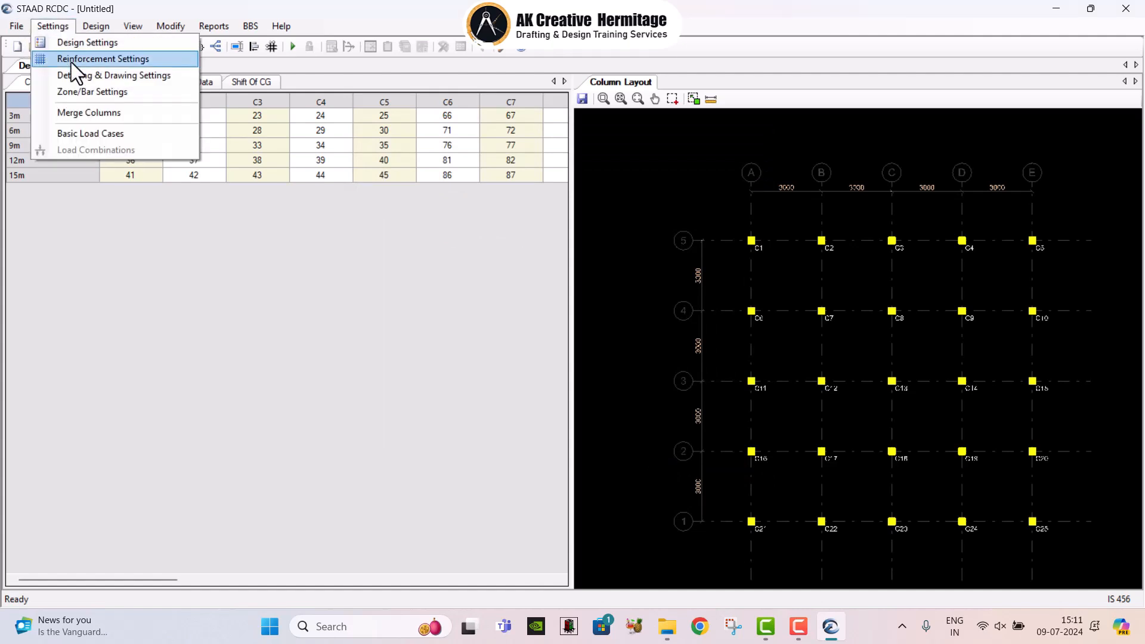
pyautogui.click(84, 92)
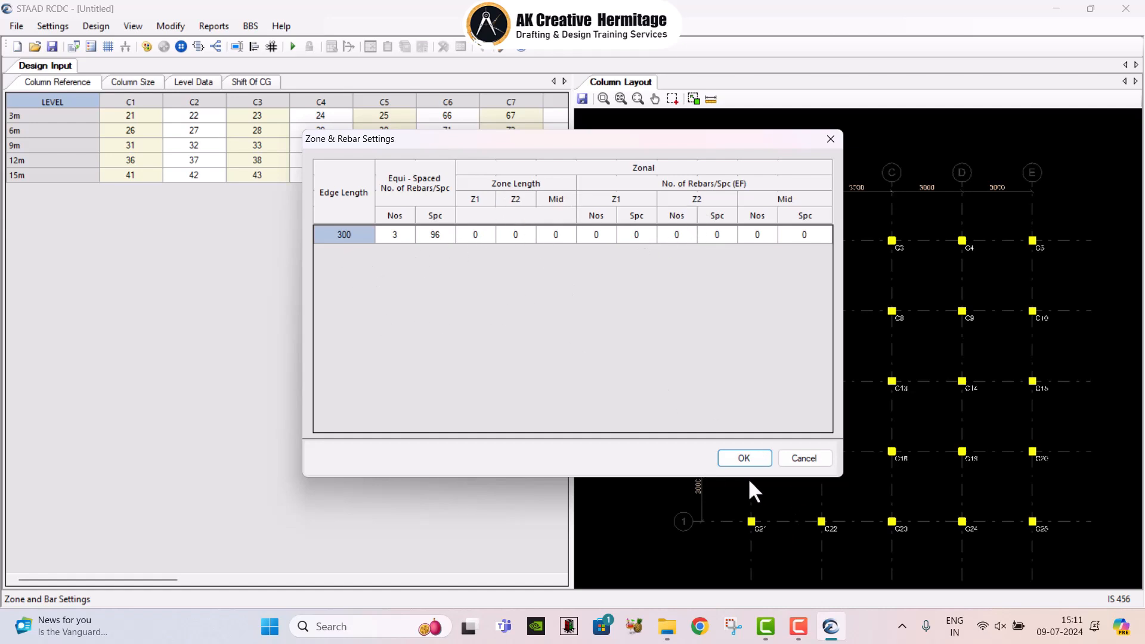
pyautogui.click(763, 456)
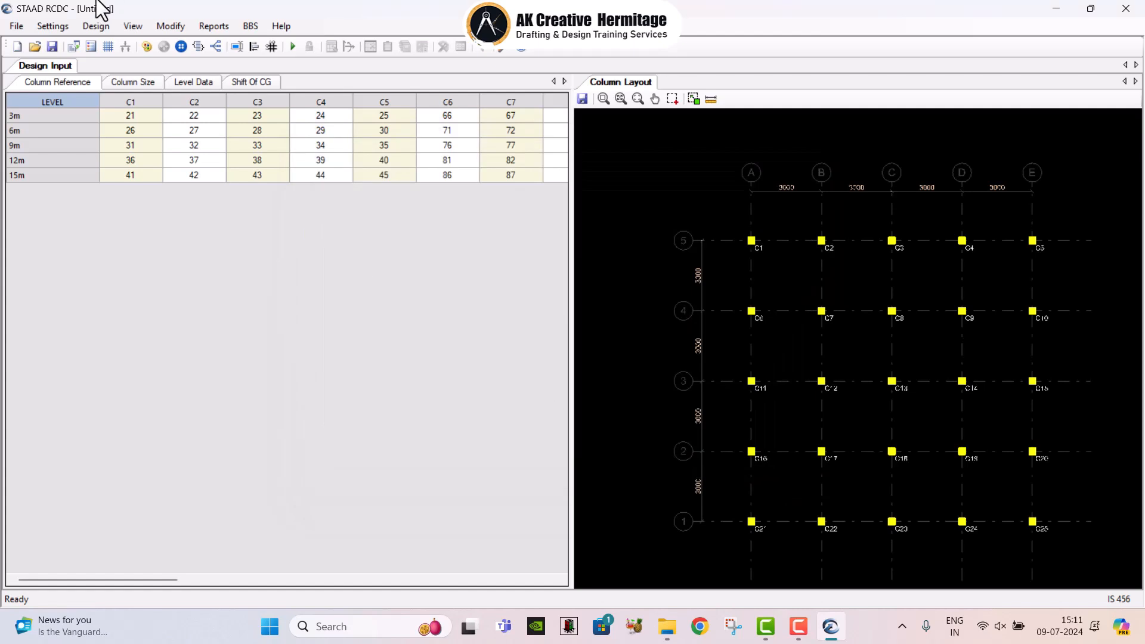
# - In the Basic Load Cases, assign the Dead Load type to LOAD CASE 1 and Live Load to LOAD CASE 2
pyautogui.click(52, 25)
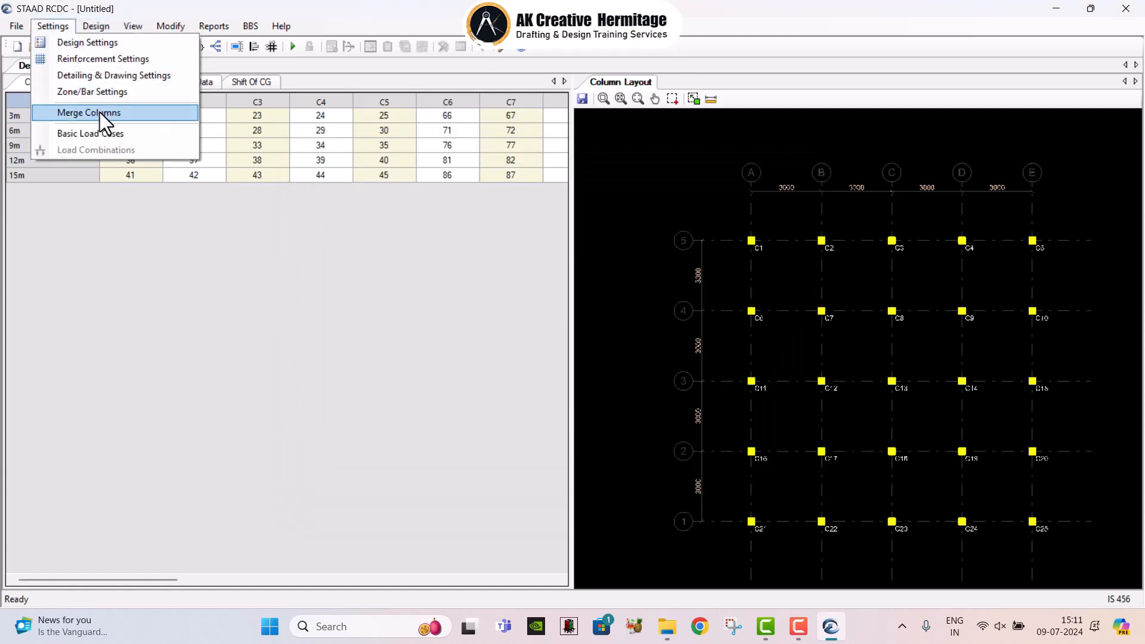
pyautogui.click(104, 139)
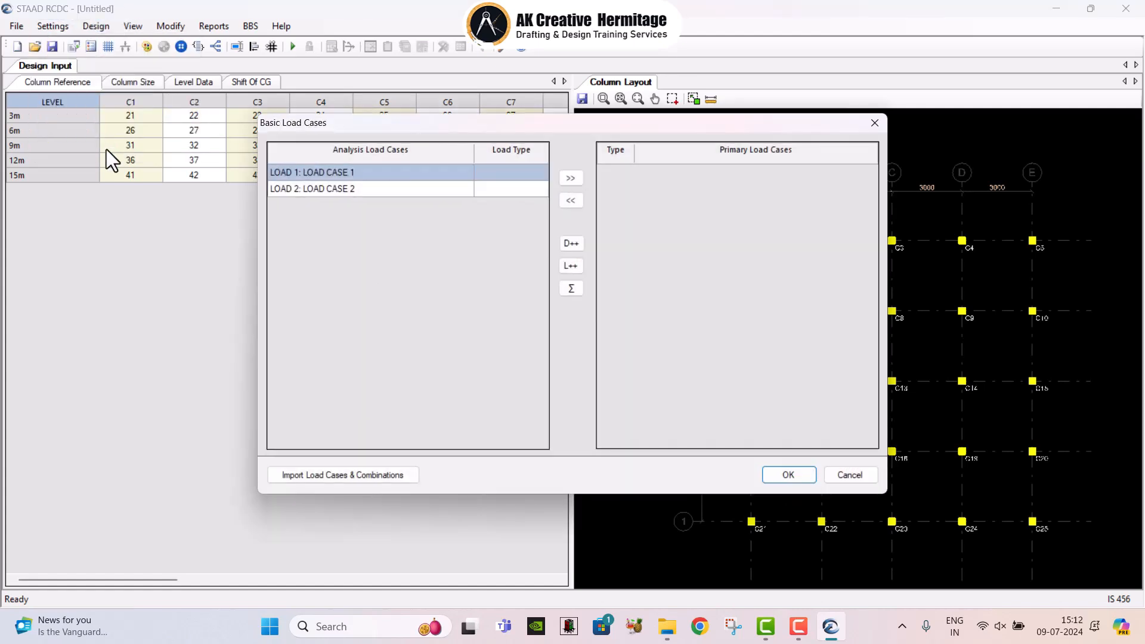
pyautogui.click(540, 176)
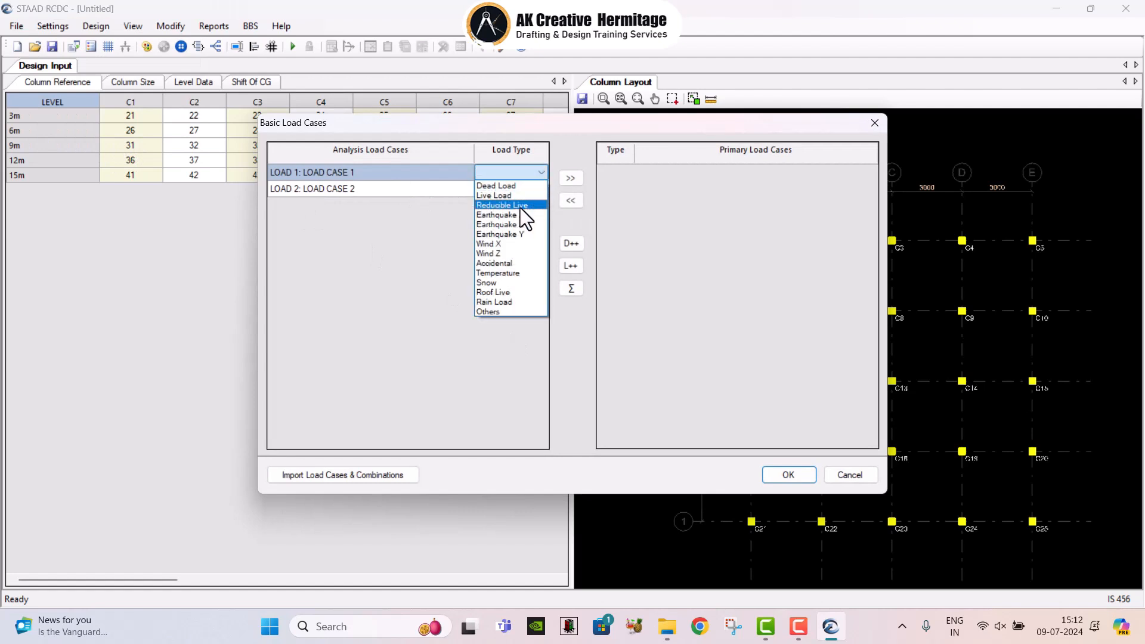
pyautogui.click(511, 185)
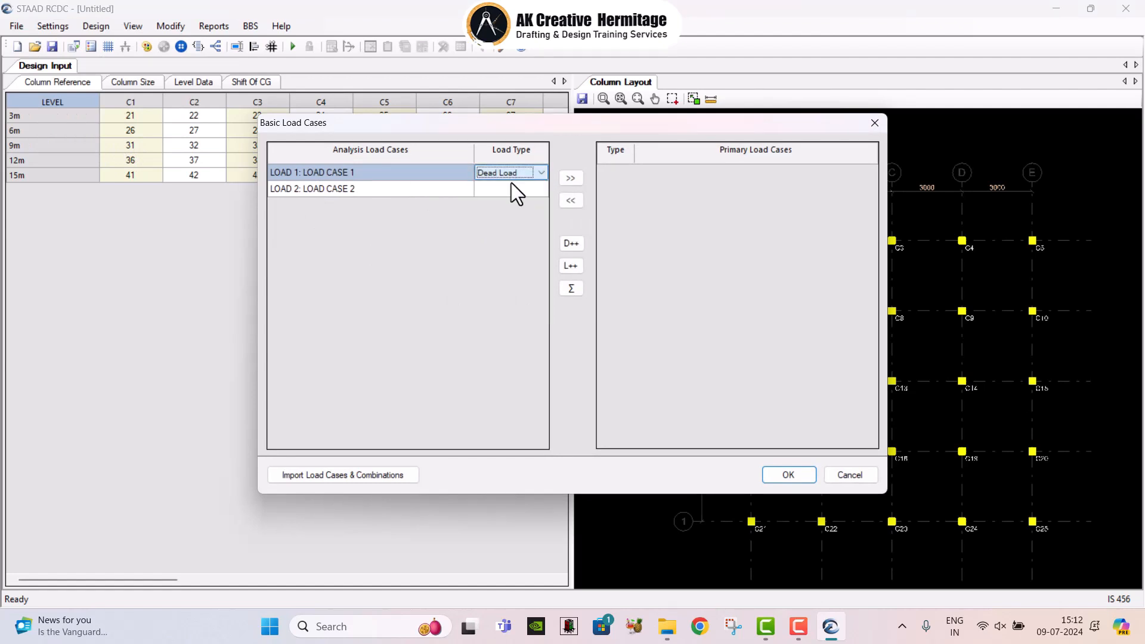
pyautogui.click(542, 188)
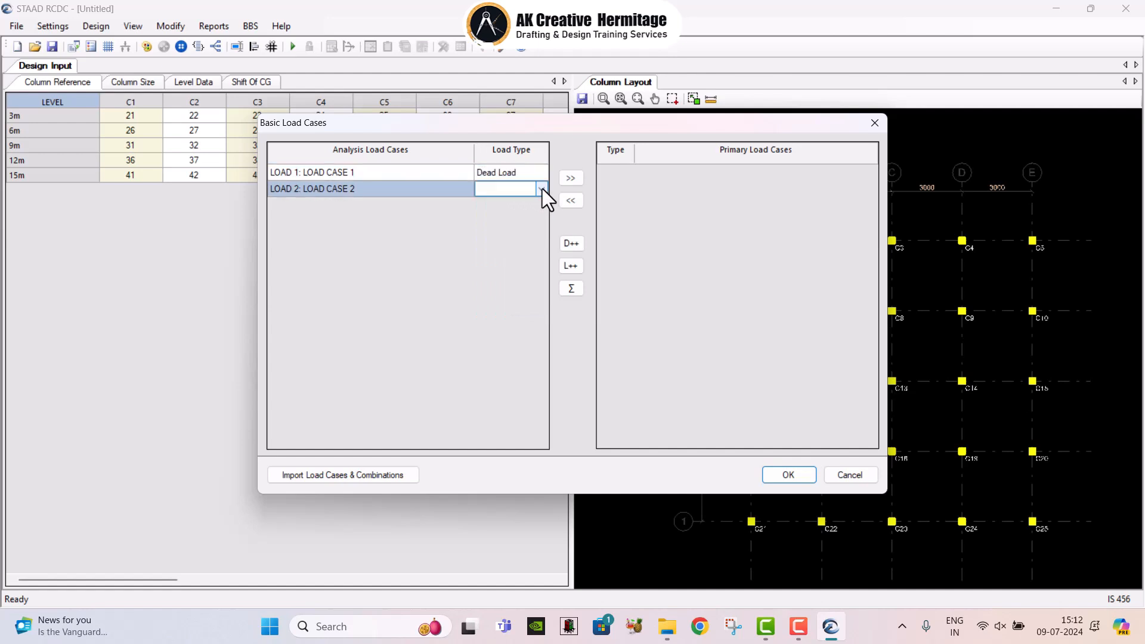
pyautogui.click(543, 188)
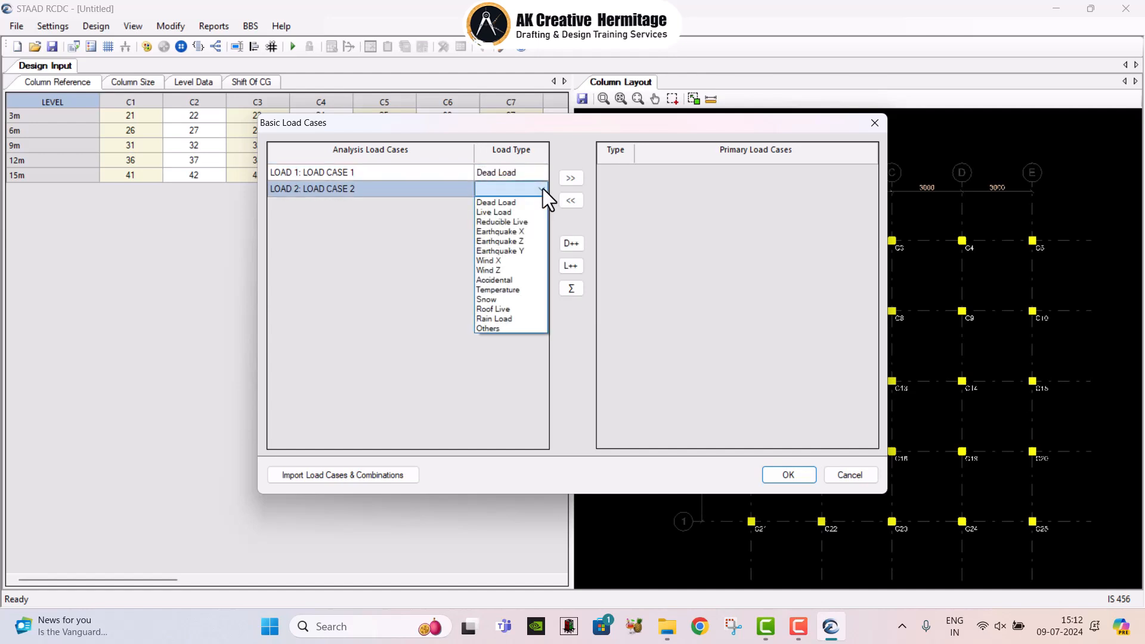
pyautogui.click(524, 214)
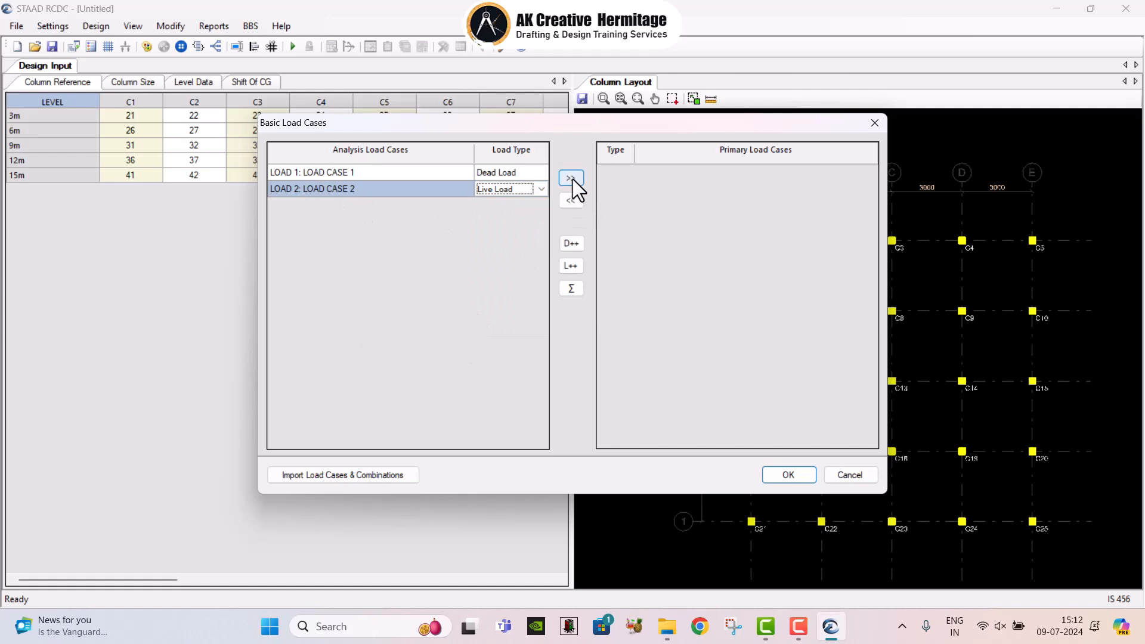
# - Add LOAD CASE 1 as dead load and LOAD CASE 2 as live load to the primary load cases and accept them
pyautogui.click(568, 243)
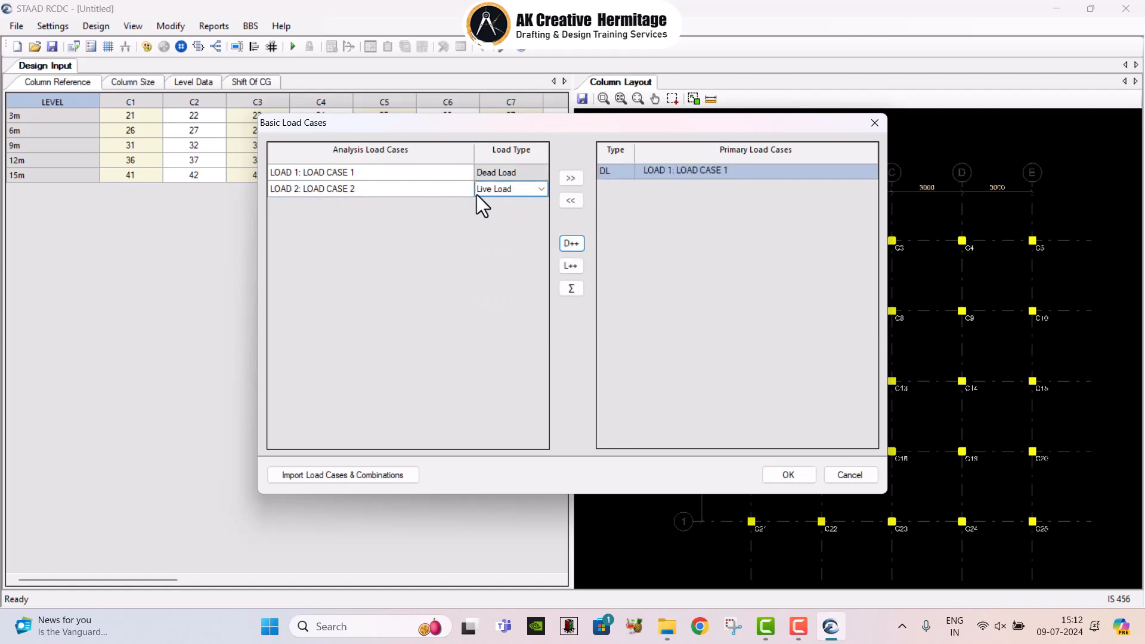
pyautogui.click(373, 171)
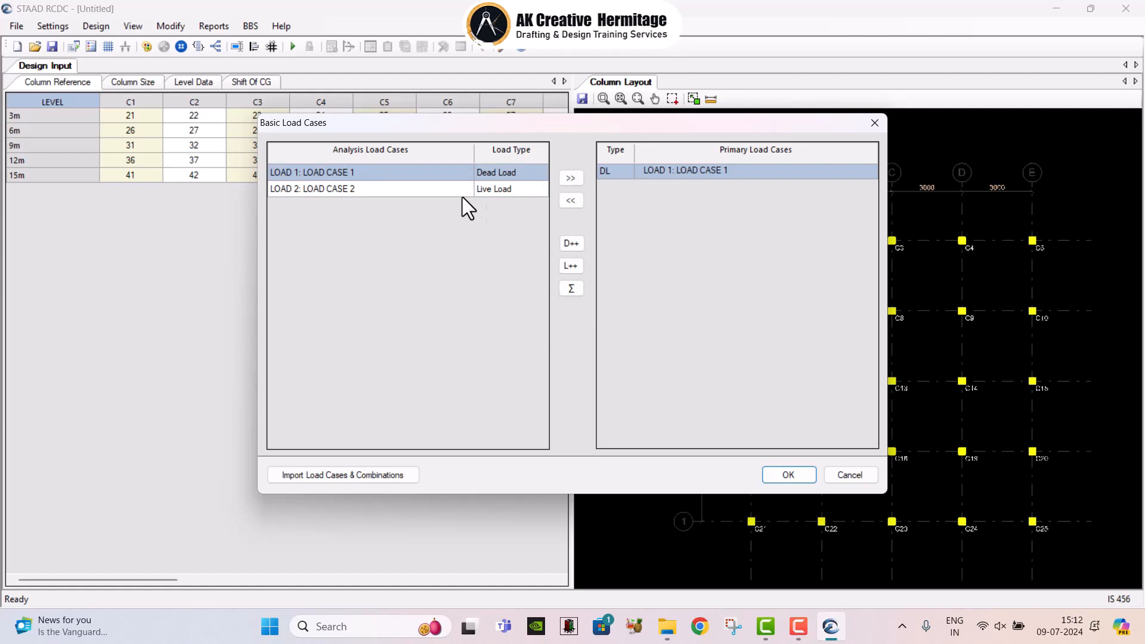
pyautogui.click(569, 244)
pyautogui.click(669, 279)
pyautogui.click(571, 266)
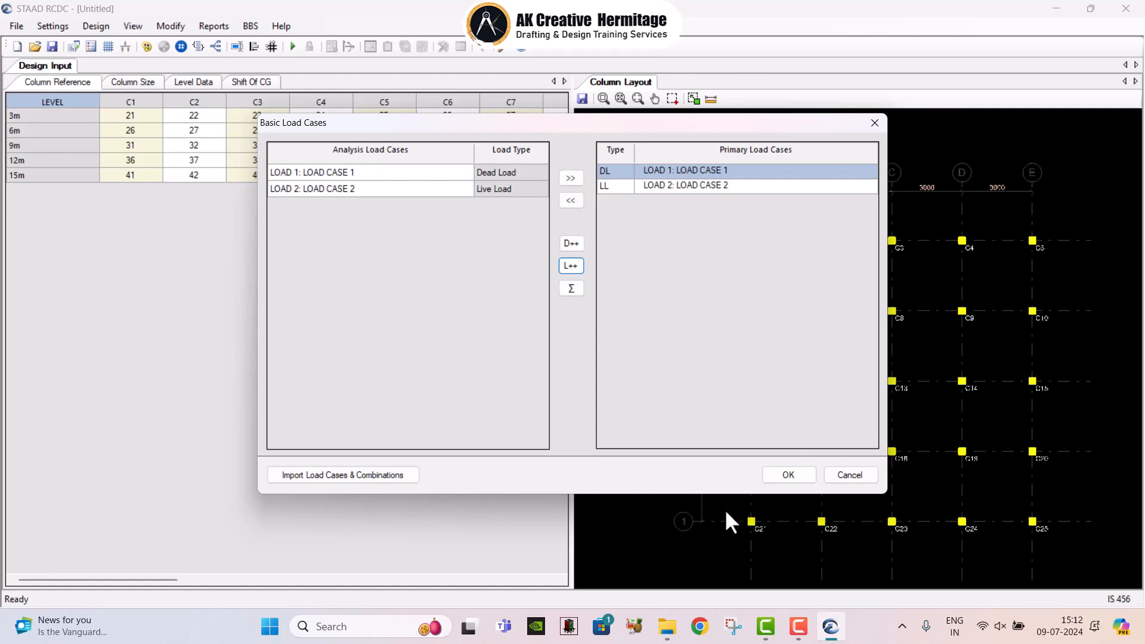
pyautogui.click(800, 478)
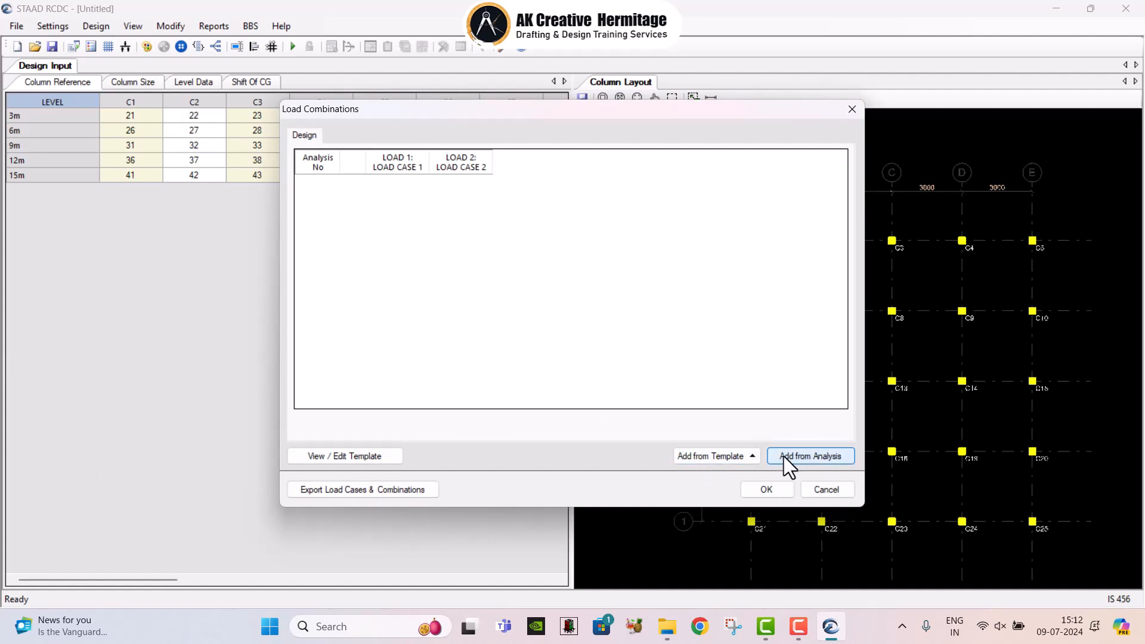
# - Review the load combination template's factors for dead, live, earthquake and wind loads, and close it without editing
pyautogui.click(714, 457)
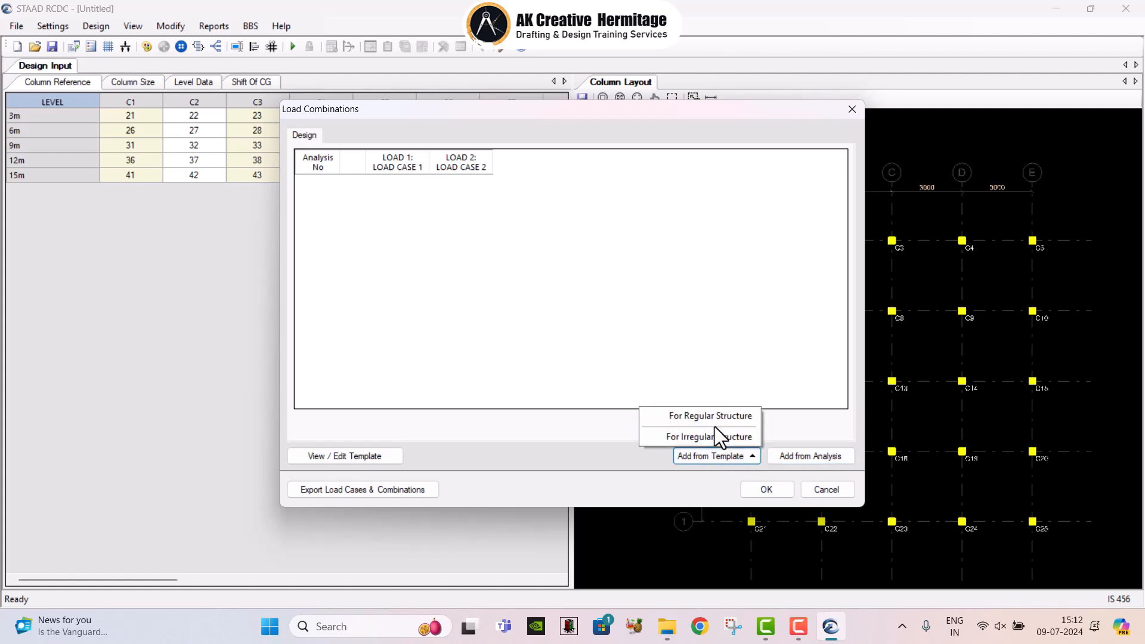
pyautogui.click(321, 459)
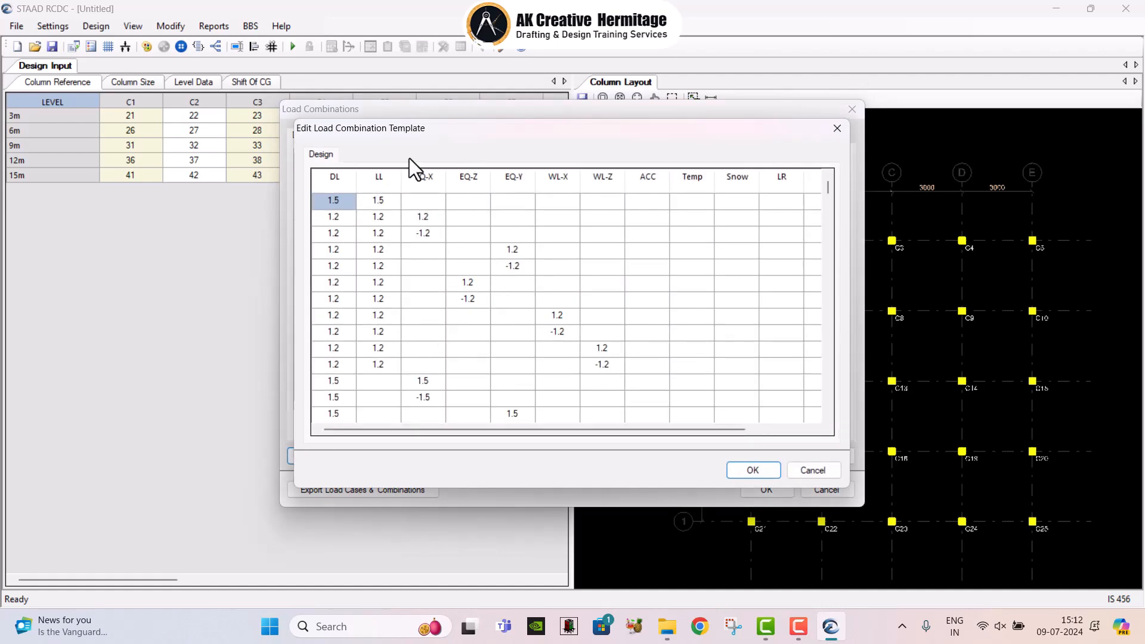
pyautogui.click(837, 129)
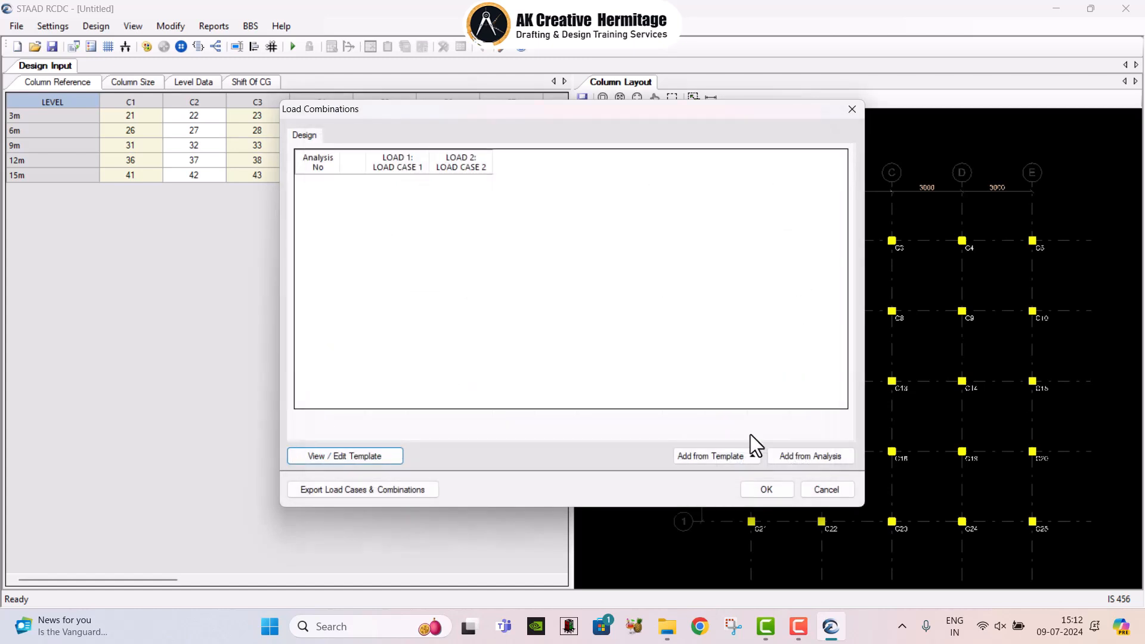
# - Add the load combinations from the template for a regular structure and accept them without exporting
pyautogui.click(742, 456)
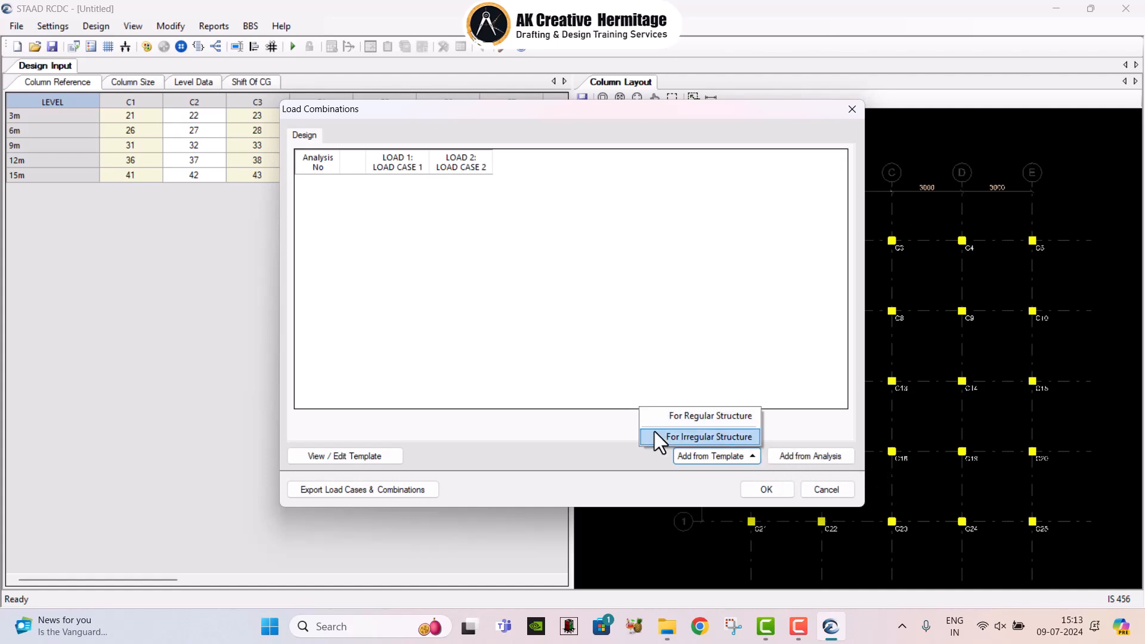
pyautogui.click(702, 416)
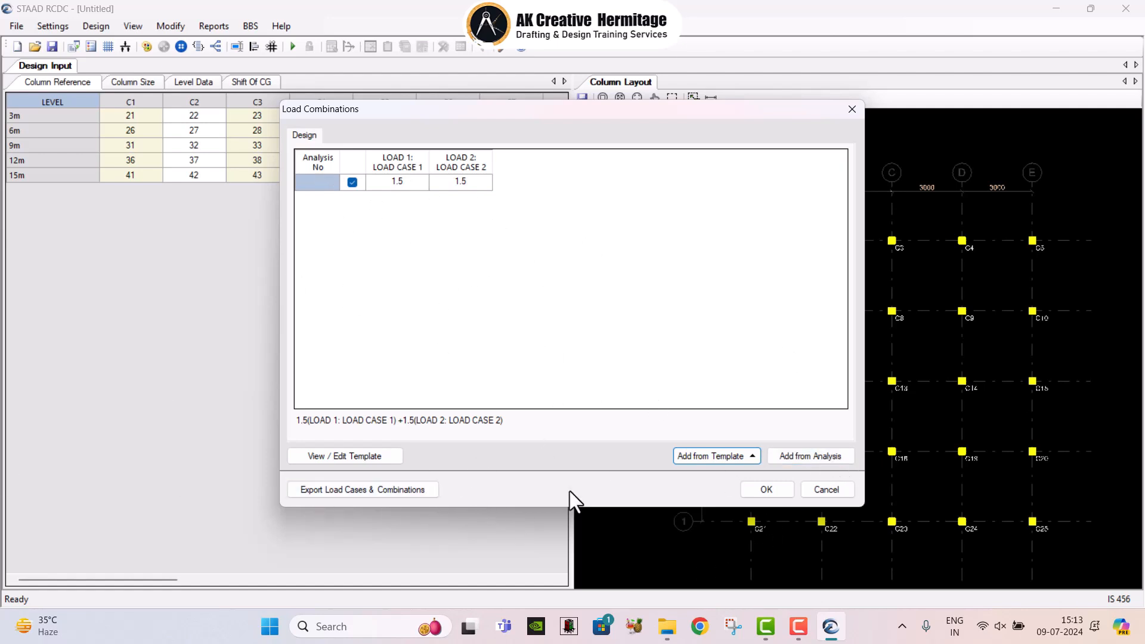
pyautogui.click(352, 490)
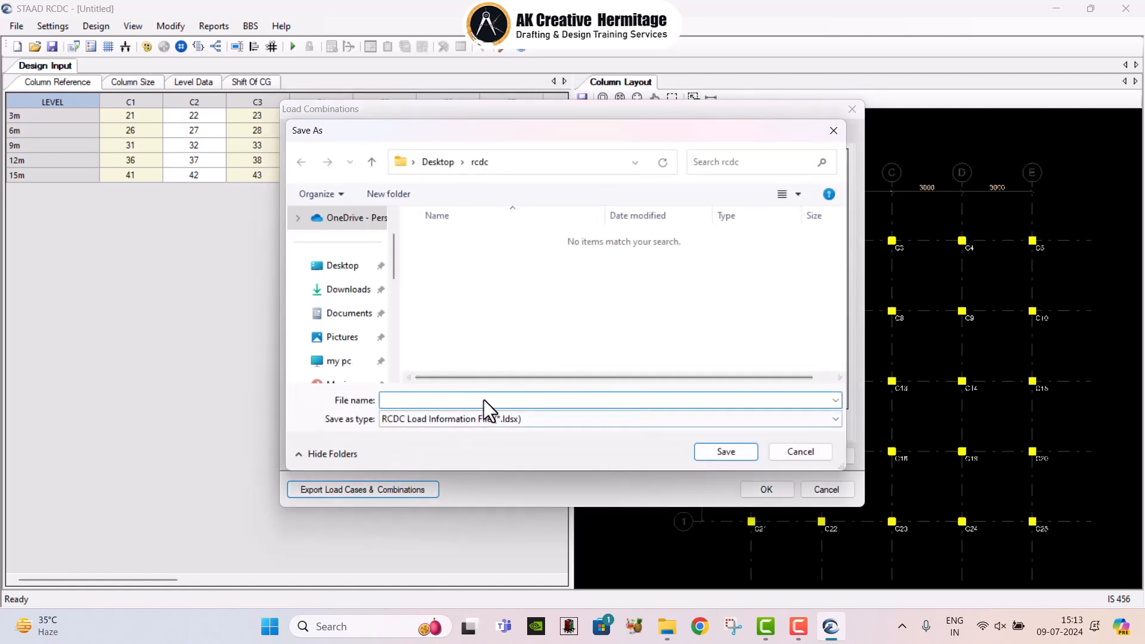
pyautogui.click(832, 130)
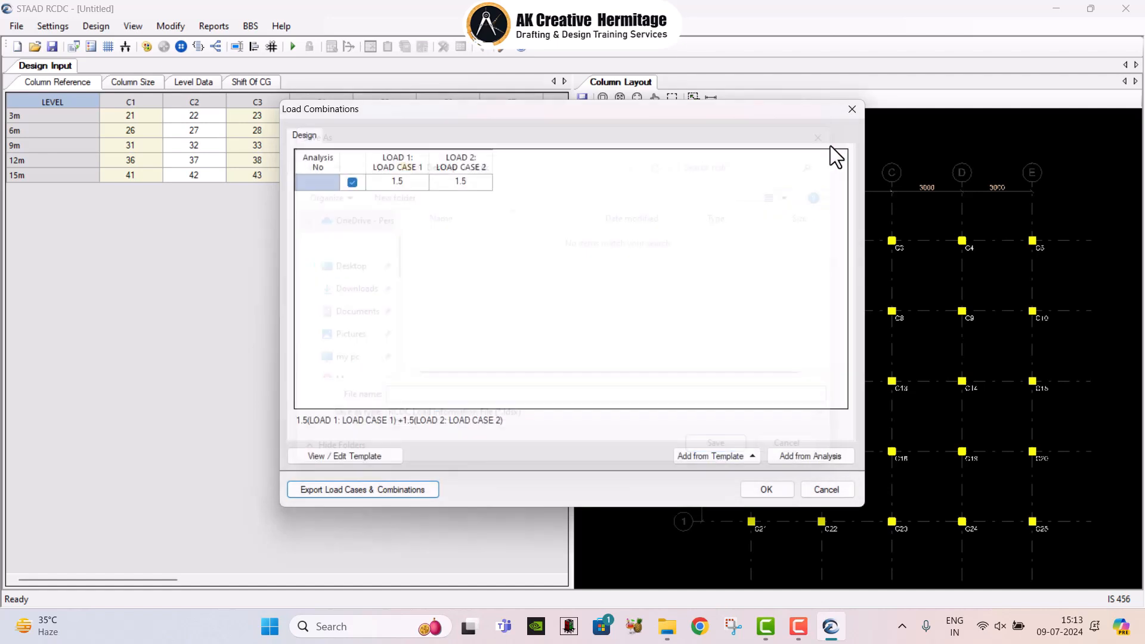
pyautogui.click(760, 492)
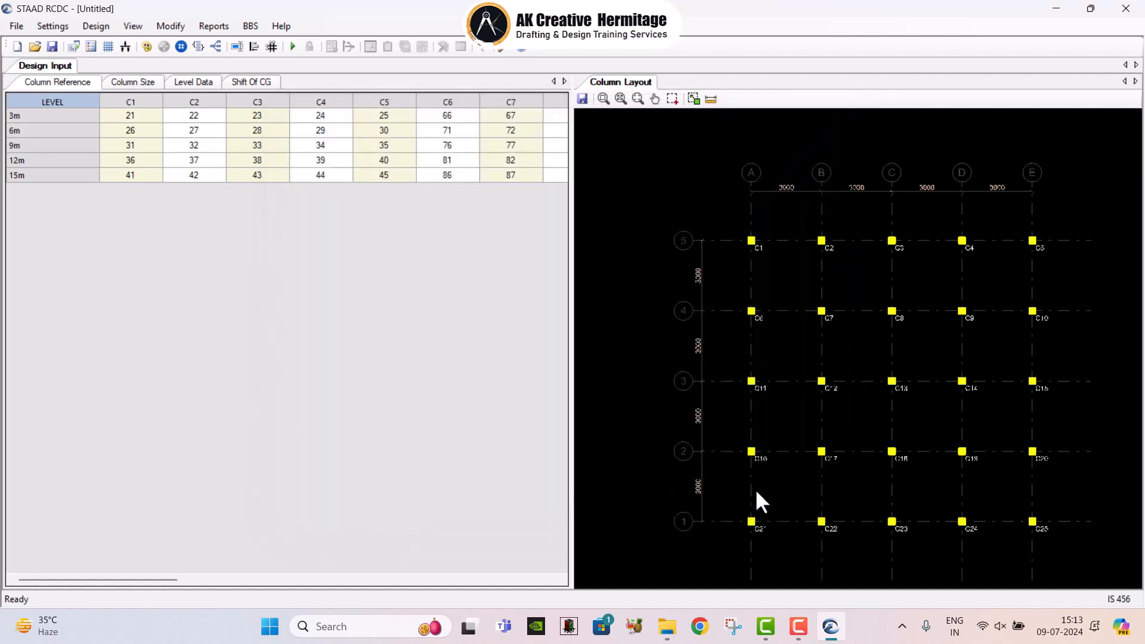
# - Run Auto Design on the columns and review each column's capacity ratios, main reinforcement and links
pyautogui.click(94, 27)
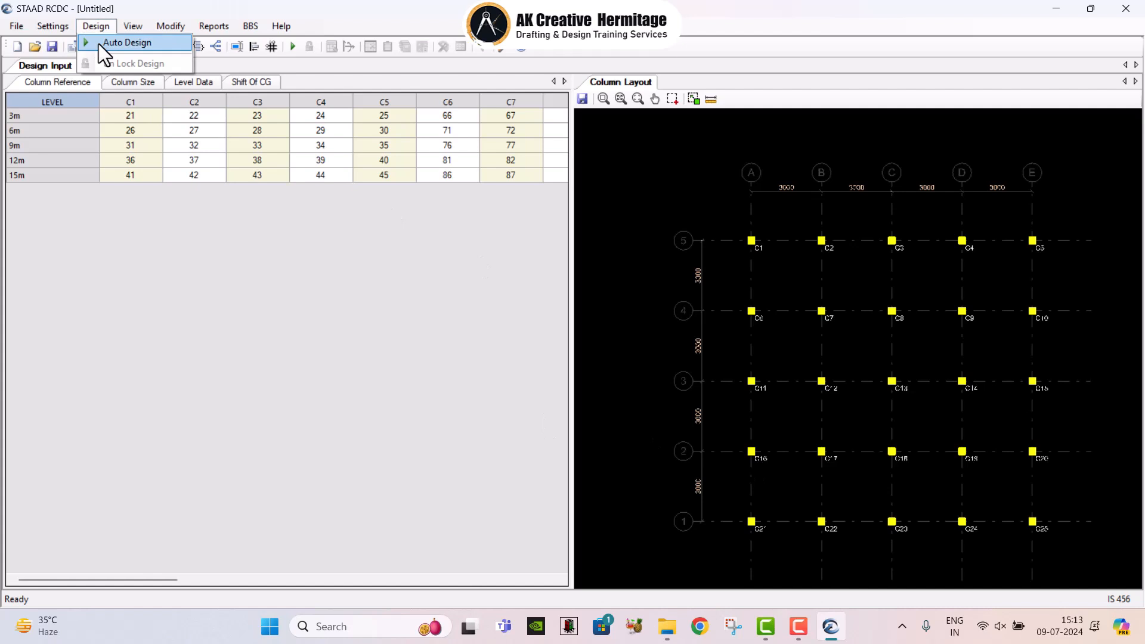
pyautogui.click(99, 44)
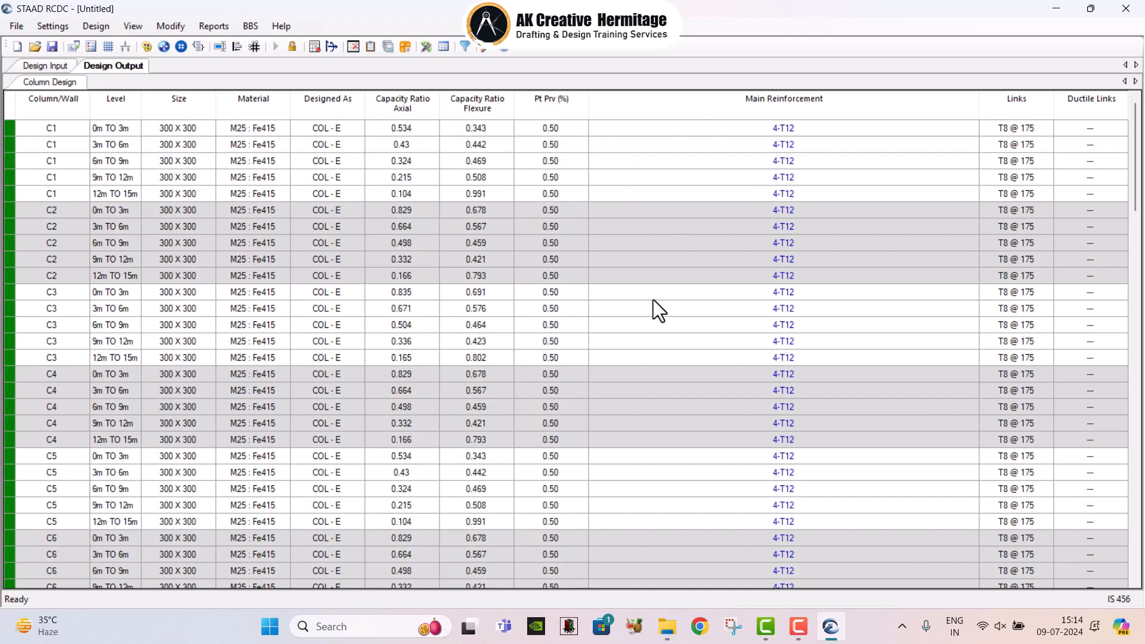
pyautogui.scroll(-2, 817, 203)
pyautogui.scroll(2, 786, 256)
pyautogui.scroll(-11, 1016, 356)
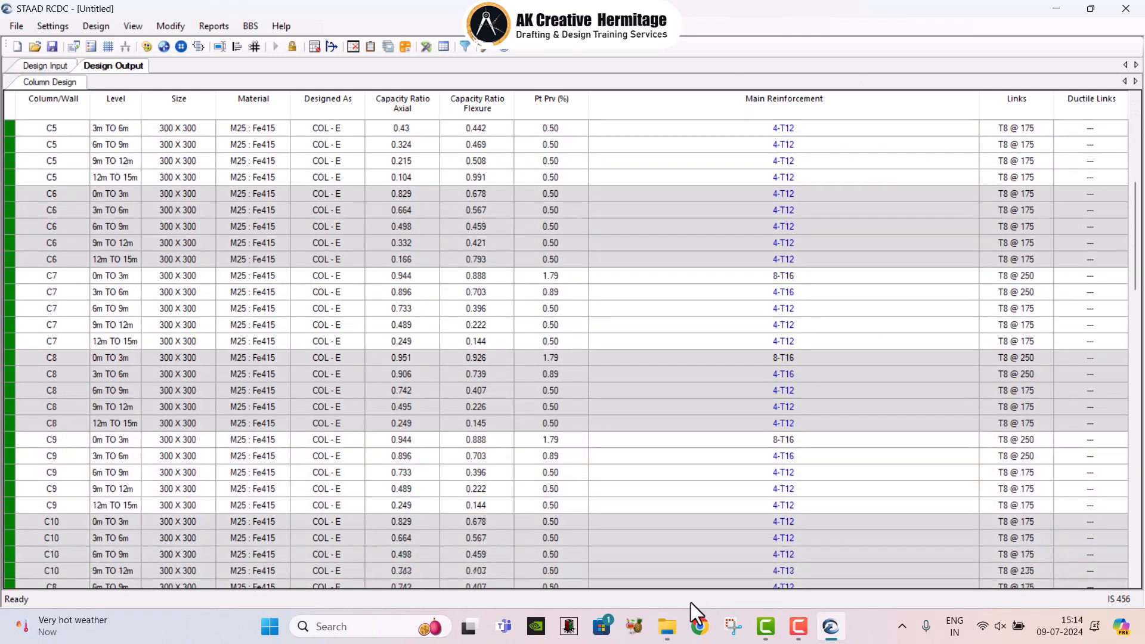
pyautogui.scroll(-20, 395, 542)
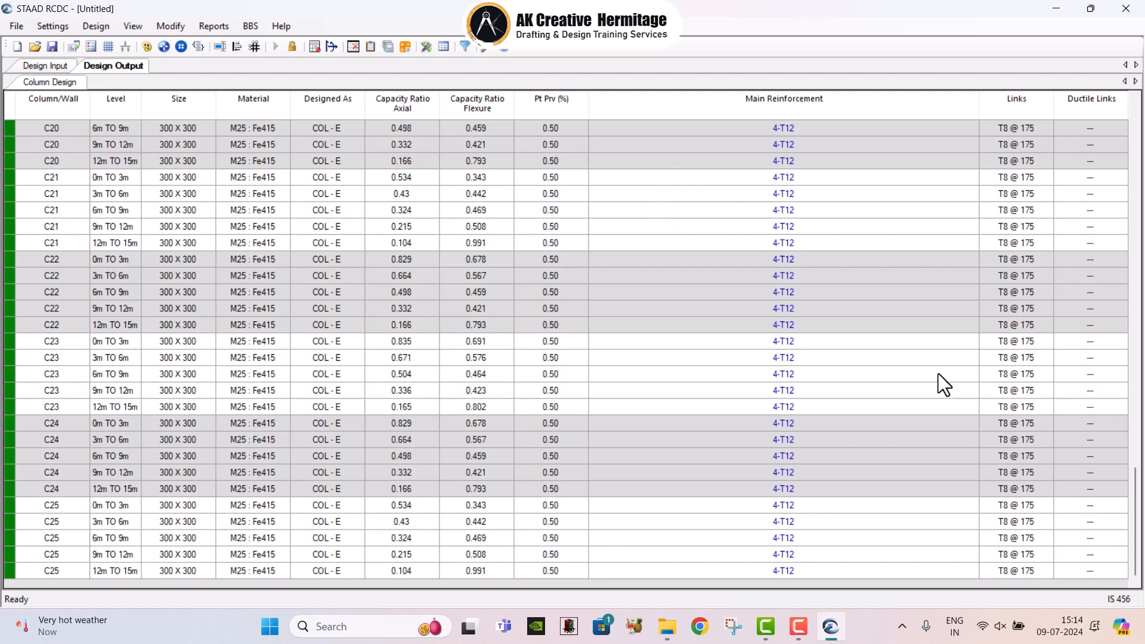
pyautogui.scroll(20, 938, 430)
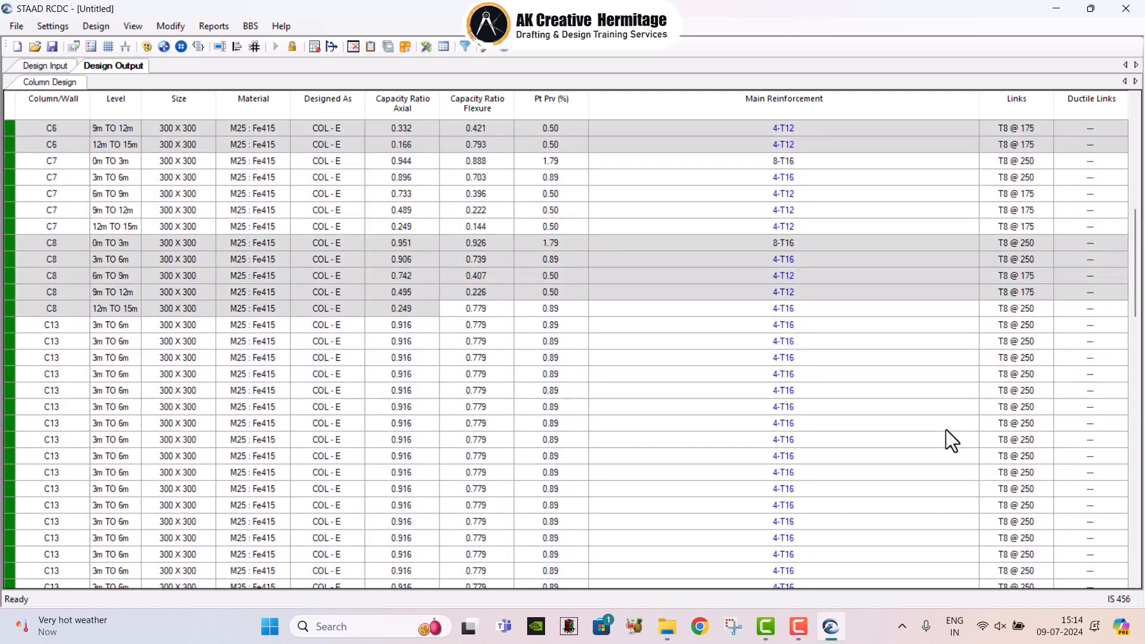
pyautogui.scroll(6, 817, 306)
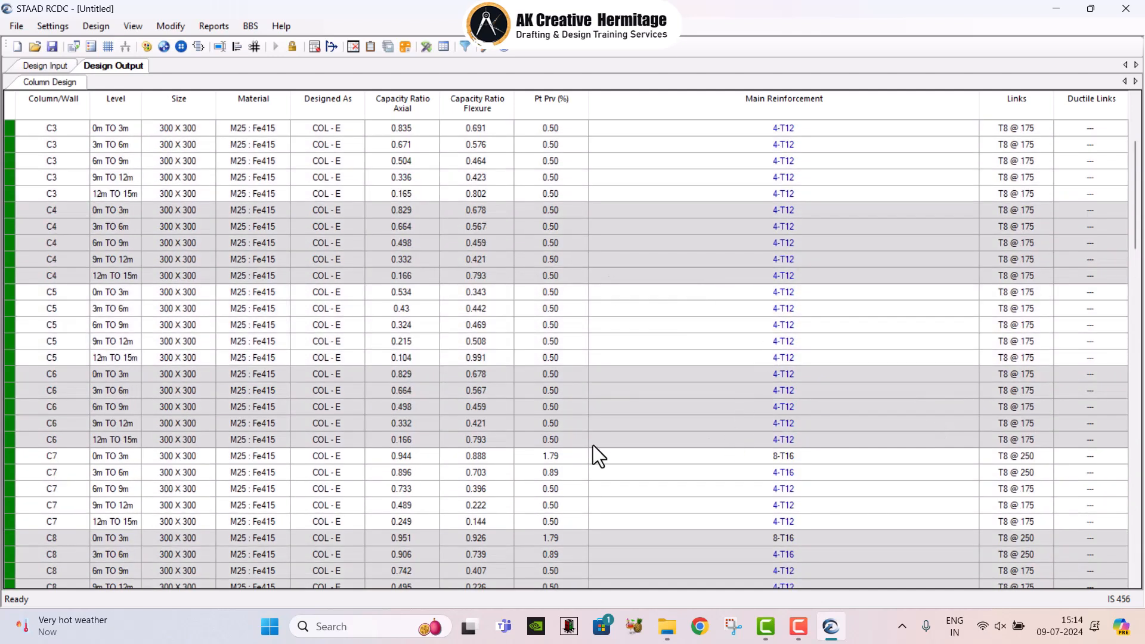
pyautogui.scroll(3, 572, 417)
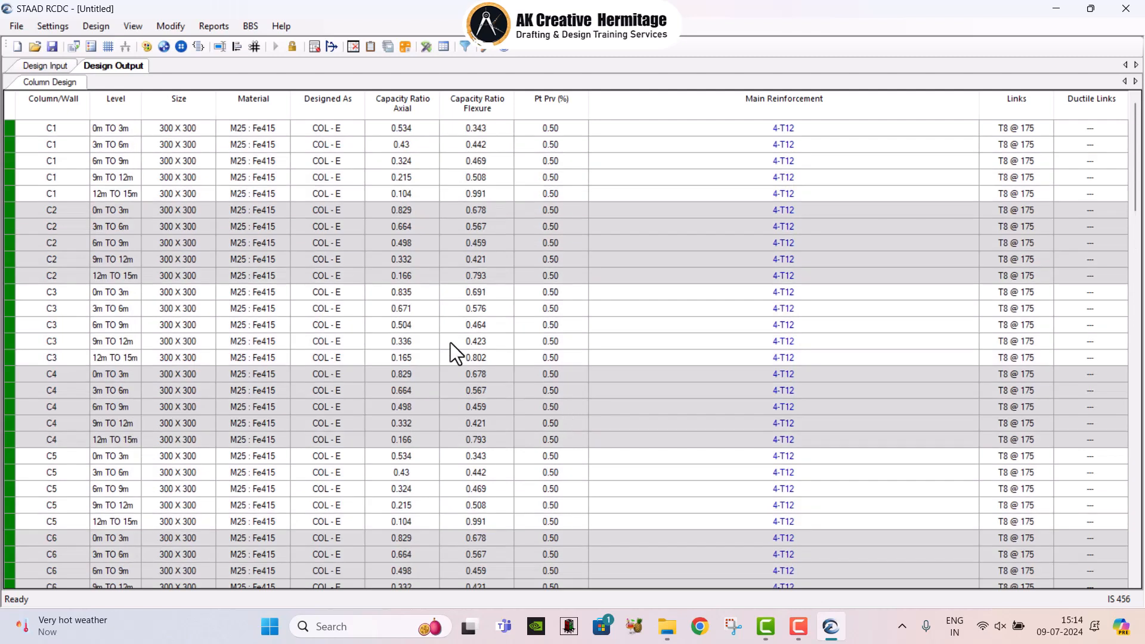
# - Open the Bill Of Quantities report for the designed columns
pyautogui.click(213, 26)
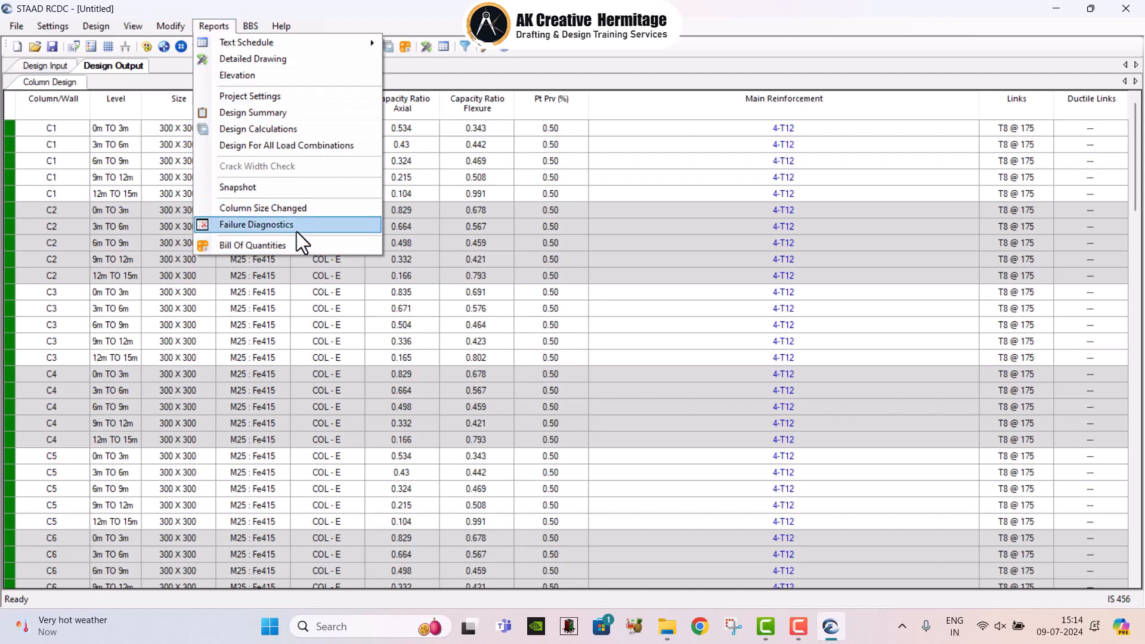
pyautogui.click(278, 247)
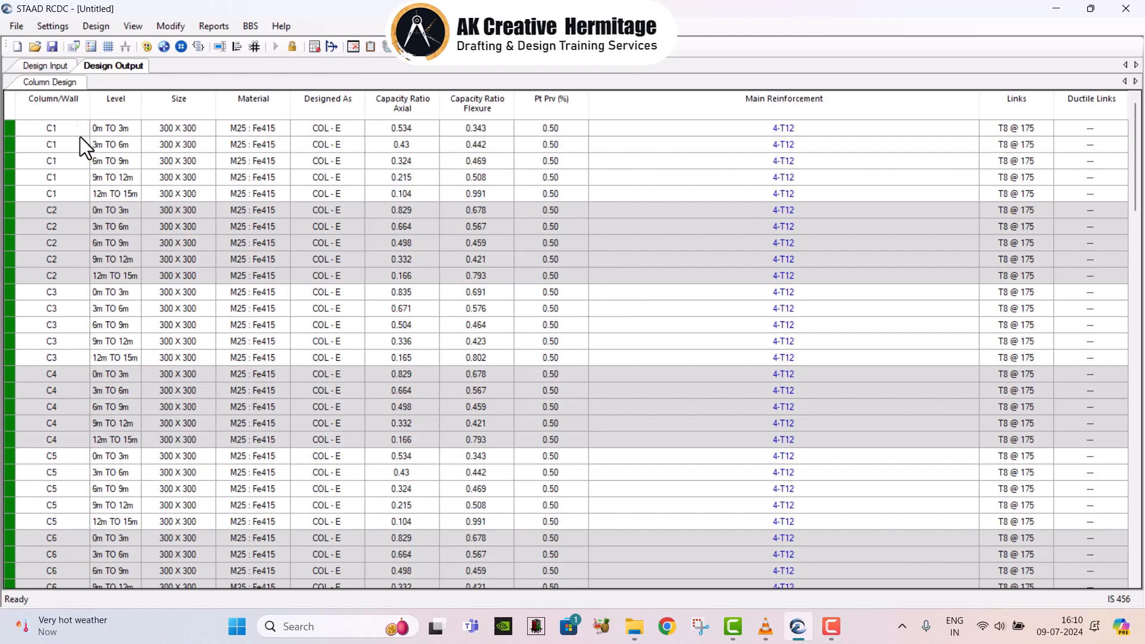
pyautogui.click(53, 66)
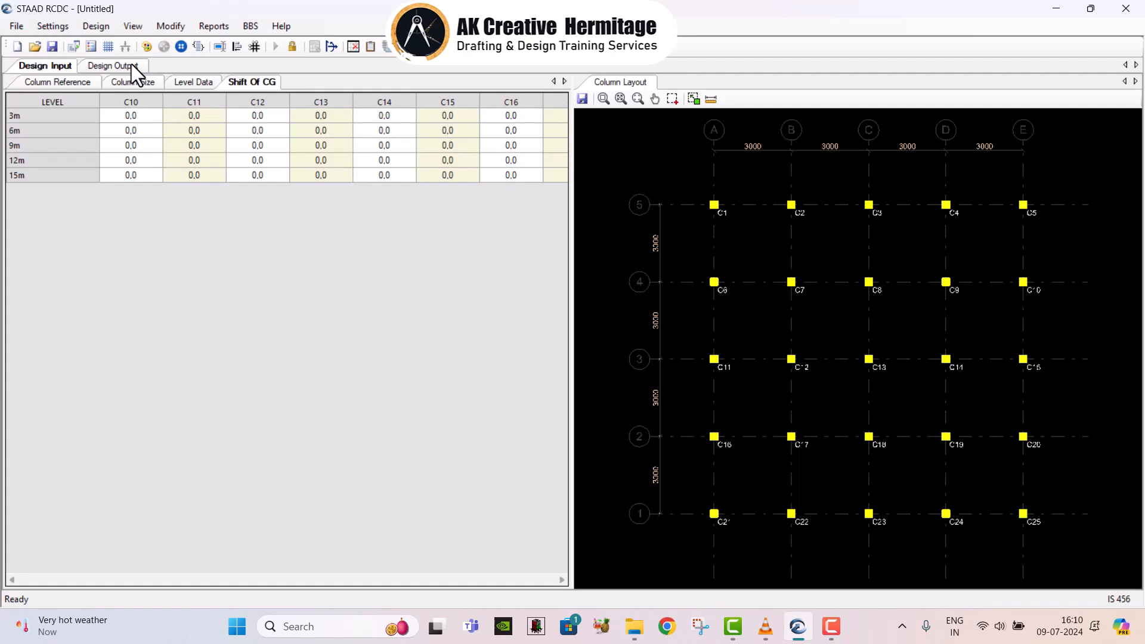
pyautogui.click(132, 65)
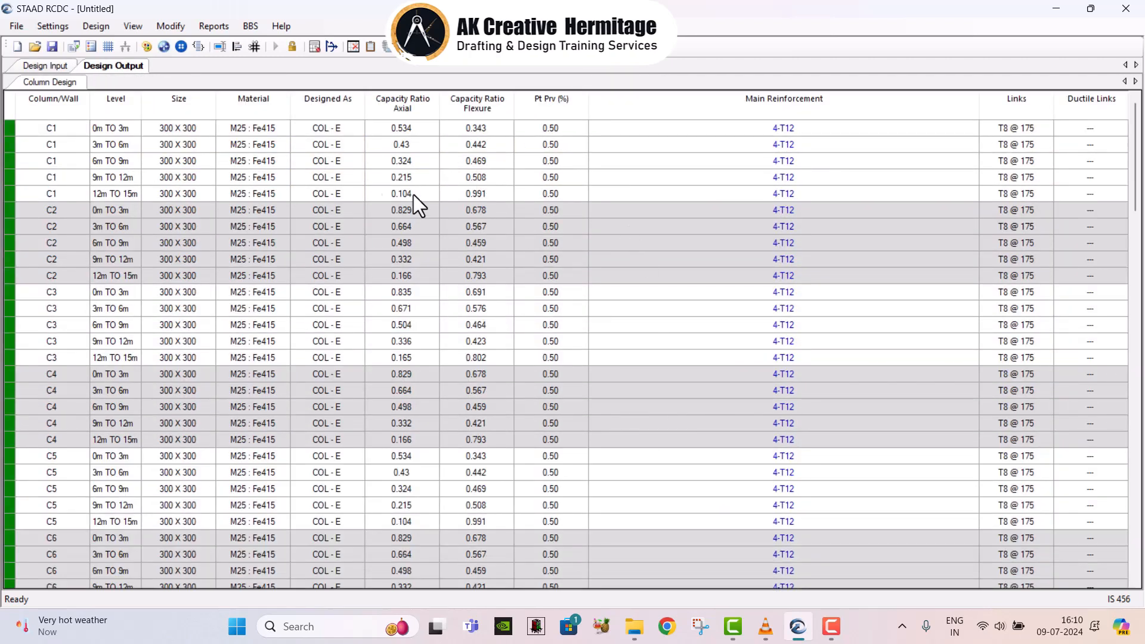
# - Generate the detailed drawing for column C1 from level 0m to 15m
pyautogui.click(217, 26)
pyautogui.click(221, 29)
pyautogui.click(227, 29)
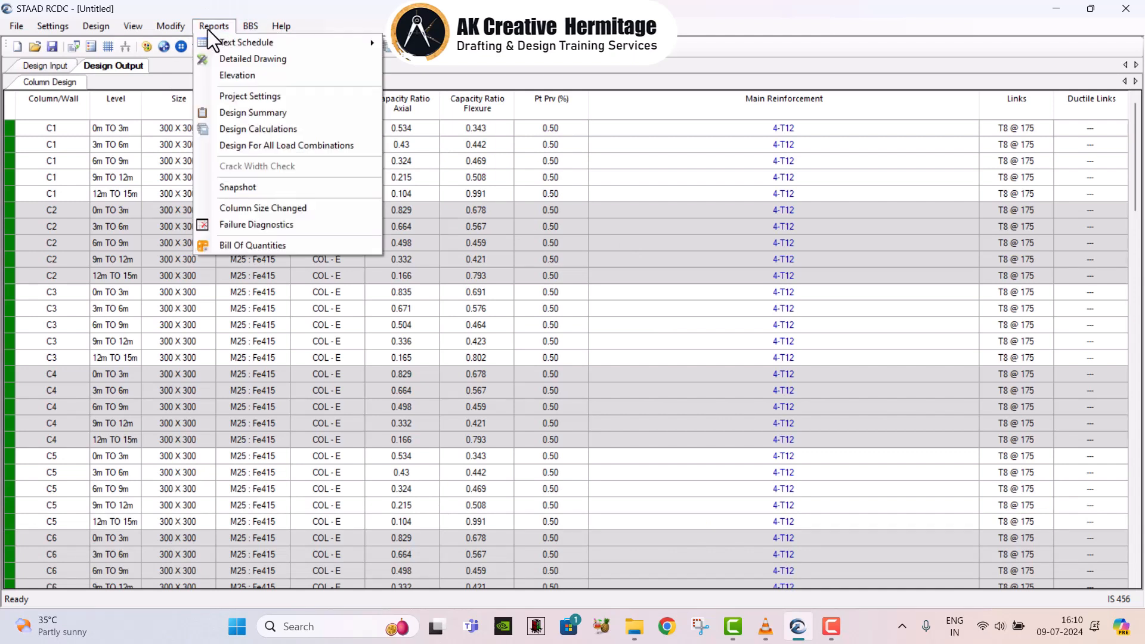
pyautogui.click(242, 60)
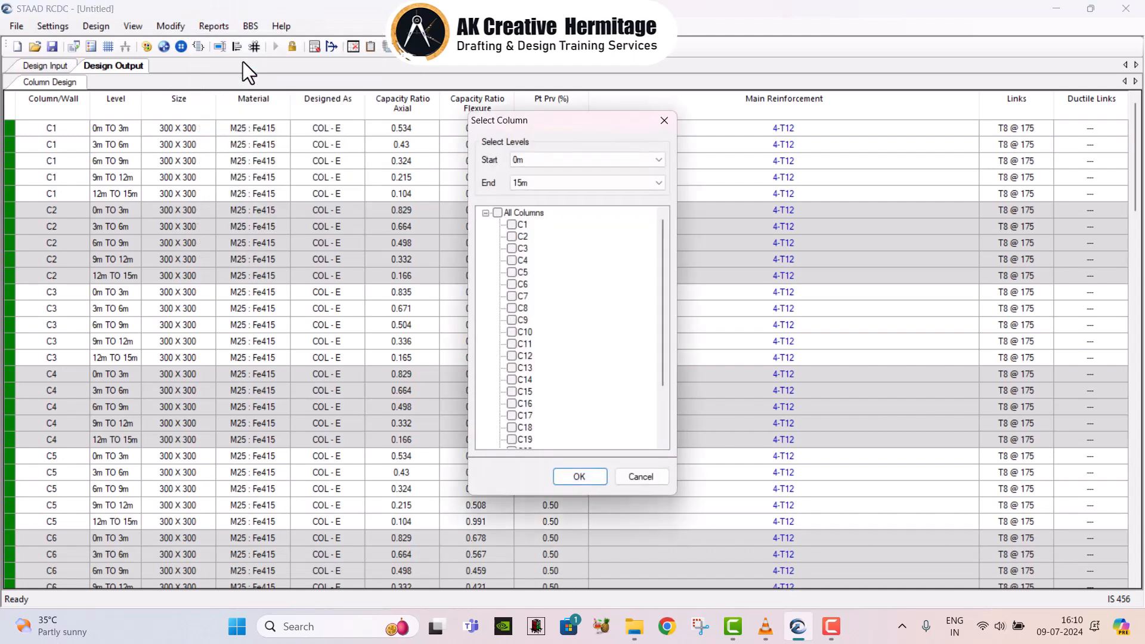
pyautogui.click(511, 225)
pyautogui.click(571, 475)
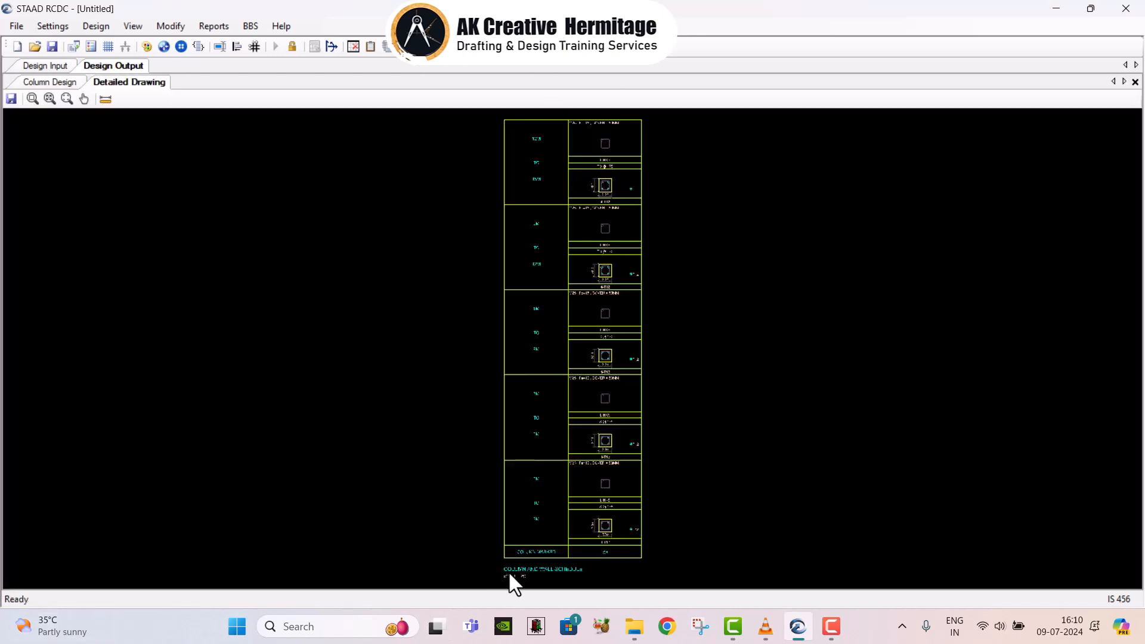
# - Examine column C1's schedule drawing level by level, checking the section size, main bars, links and cover
pyautogui.scroll(5, 508, 570)
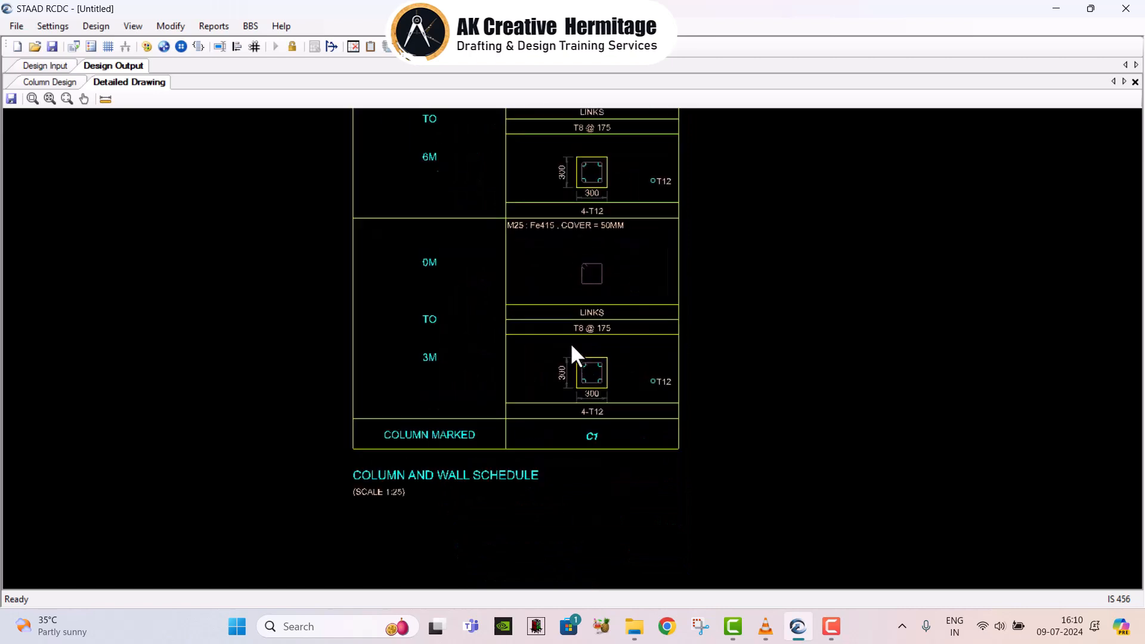
pyautogui.scroll(3, 571, 346)
pyautogui.moveTo(536, 351); pyautogui.dragTo(536, 369, button='middle')
pyautogui.scroll(1, 456, 415)
pyautogui.moveTo(689, 468); pyautogui.dragTo(709, 544, button='middle')
pyautogui.scroll(-3, 591, 442)
pyautogui.scroll(2, 628, 445)
pyautogui.moveTo(661, 302); pyautogui.dragTo(668, 433, button='middle')
pyautogui.moveTo(659, 232); pyautogui.dragTo(663, 432, button='middle')
pyautogui.scroll(-1, 661, 175)
pyautogui.moveTo(662, 179); pyautogui.dragTo(663, 363, button='middle')
pyautogui.moveTo(633, 221); pyautogui.dragTo(653, 474, button='middle')
pyautogui.scroll(-2, 674, 410)
pyautogui.scroll(4, 631, 260)
pyautogui.moveTo(633, 234); pyautogui.dragTo(620, 267, button='middle')
pyautogui.scroll(2, 143, 361)
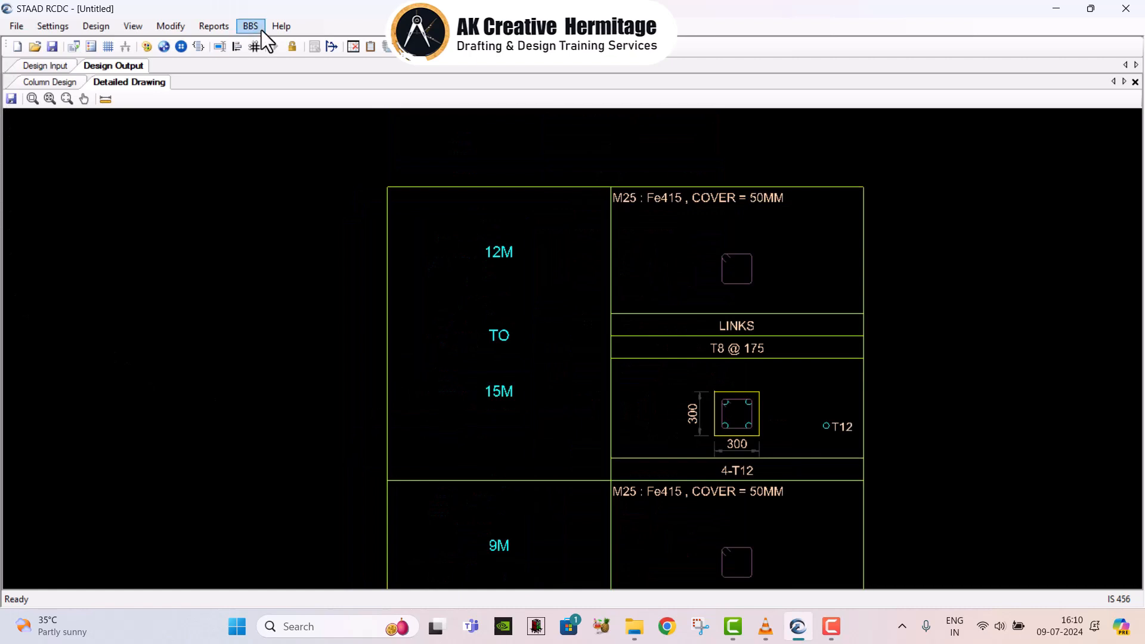
# - Generate the detailed drawing for columns C2 and C3 from 0m to 15m and look over their schedule
pyautogui.click(217, 27)
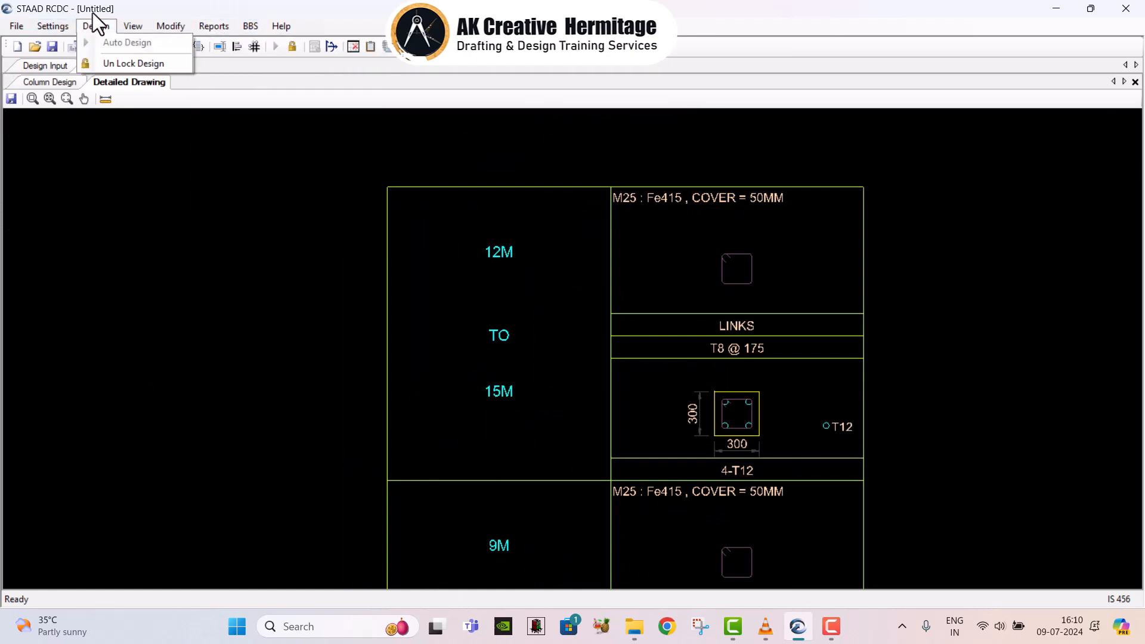
pyautogui.click(232, 64)
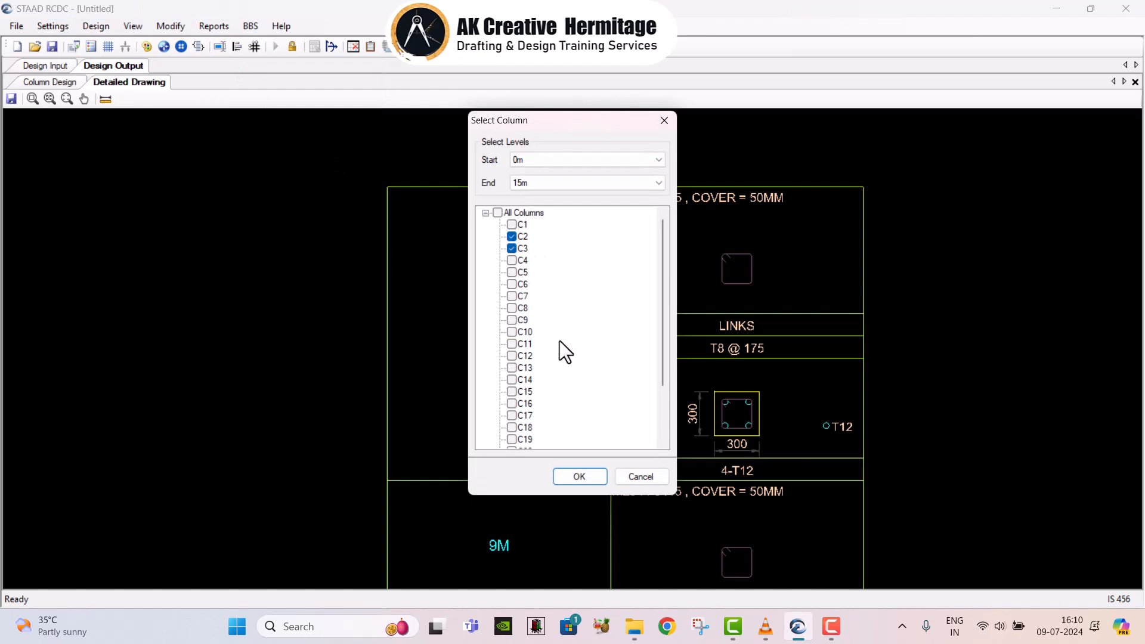
pyautogui.click(542, 157)
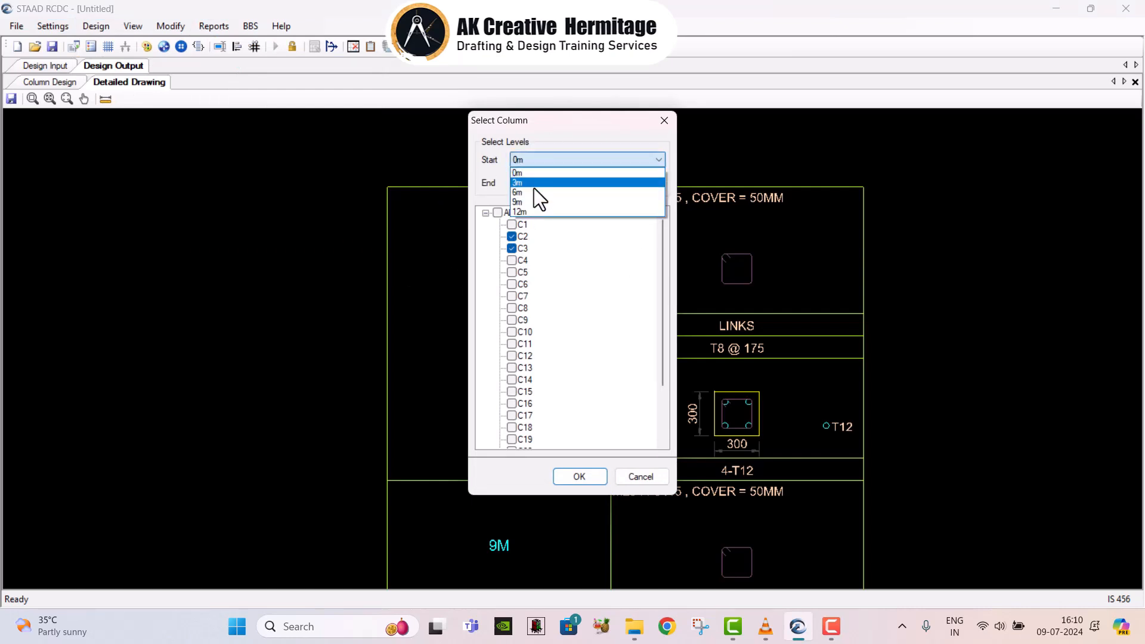
pyautogui.click(474, 199)
pyautogui.click(566, 482)
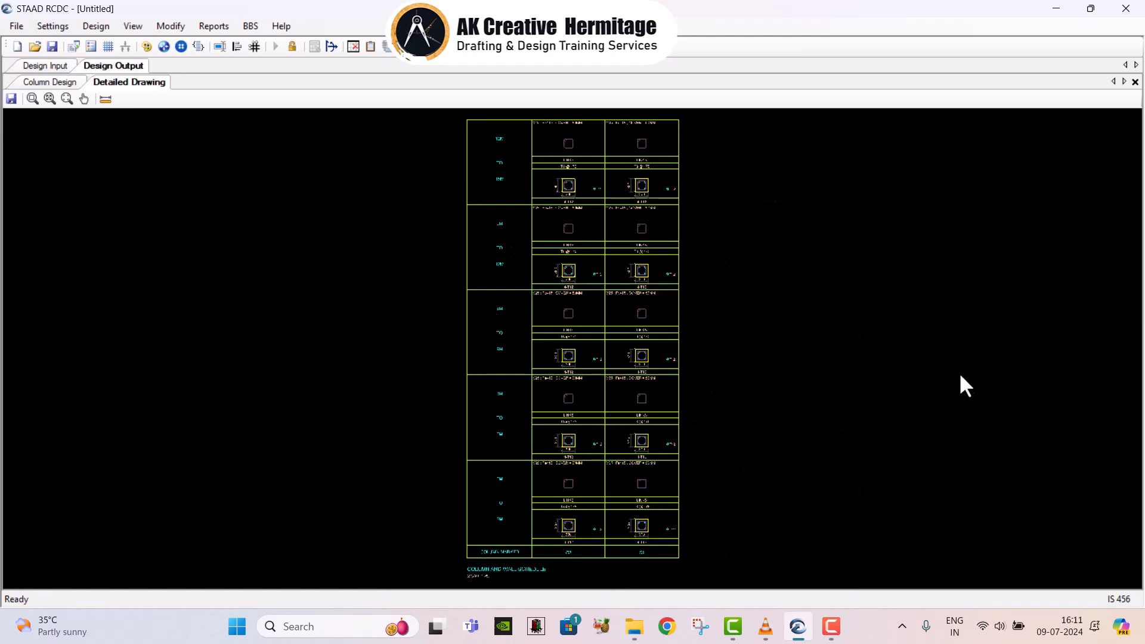
pyautogui.scroll(5, 600, 343)
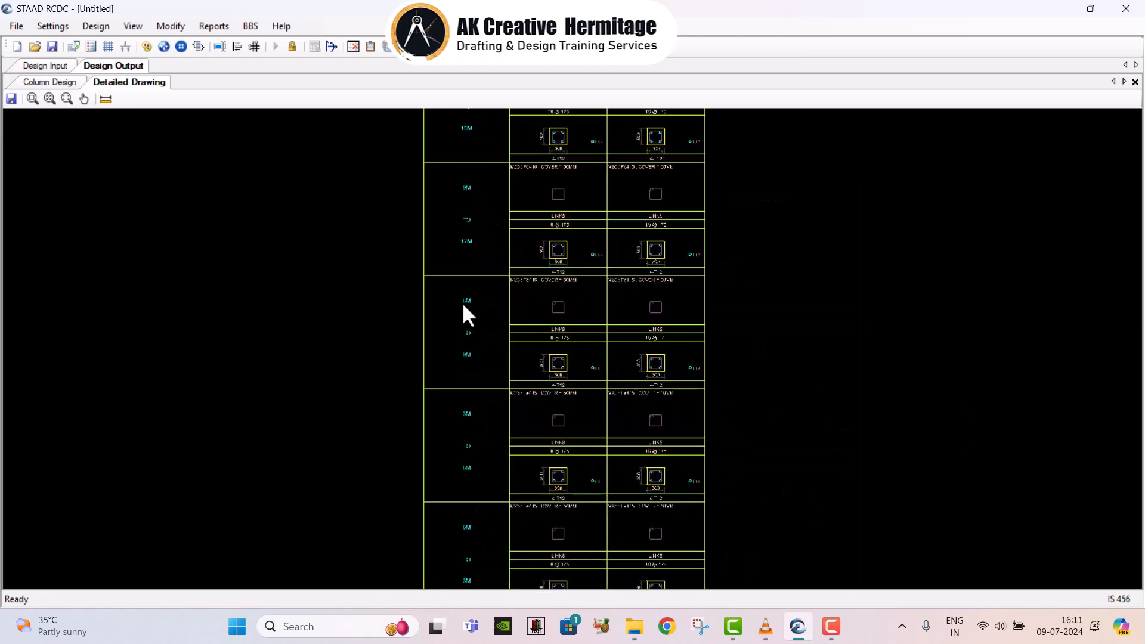
pyautogui.scroll(1, 531, 285)
pyautogui.moveTo(540, 329); pyautogui.dragTo(505, 508, button='middle')
pyautogui.scroll(-4, 578, 320)
pyautogui.moveTo(499, 391); pyautogui.dragTo(437, 482, button='middle')
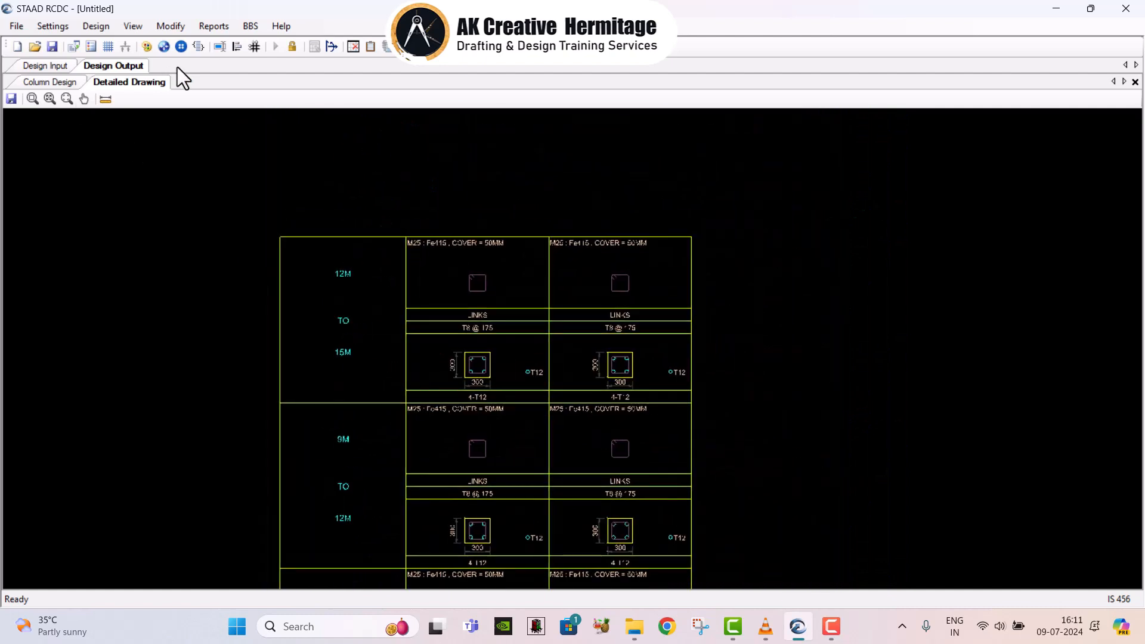
# - Look over the BBS detailing and drawing settings, and generate column C2's bar bending schedule to screen in drawing format
pyautogui.click(249, 26)
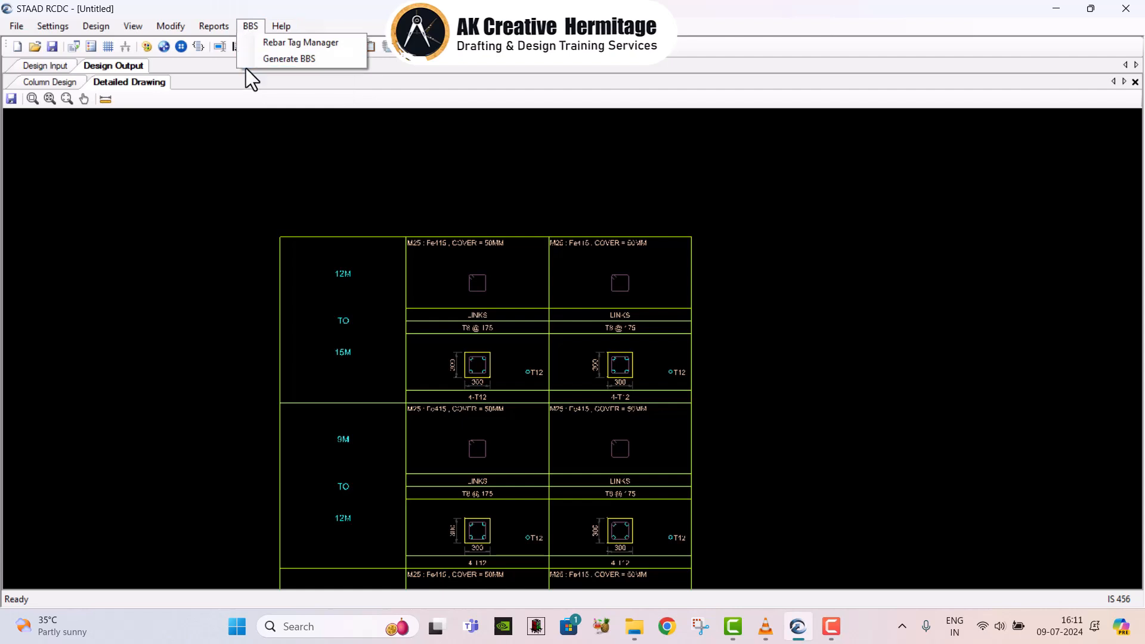
pyautogui.click(266, 63)
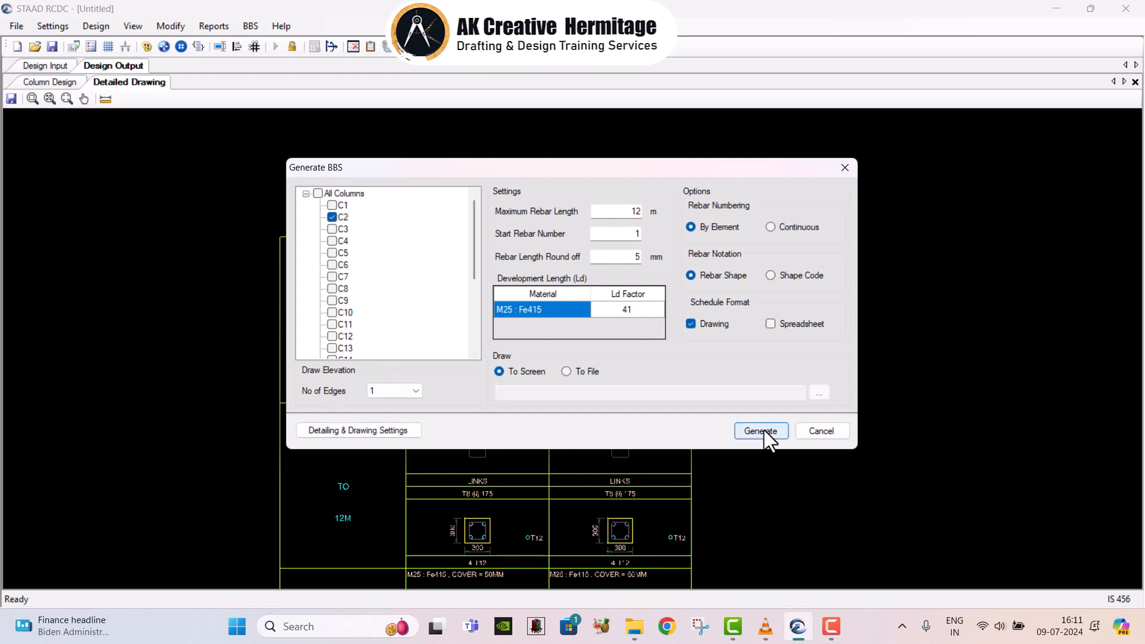
pyautogui.click(356, 435)
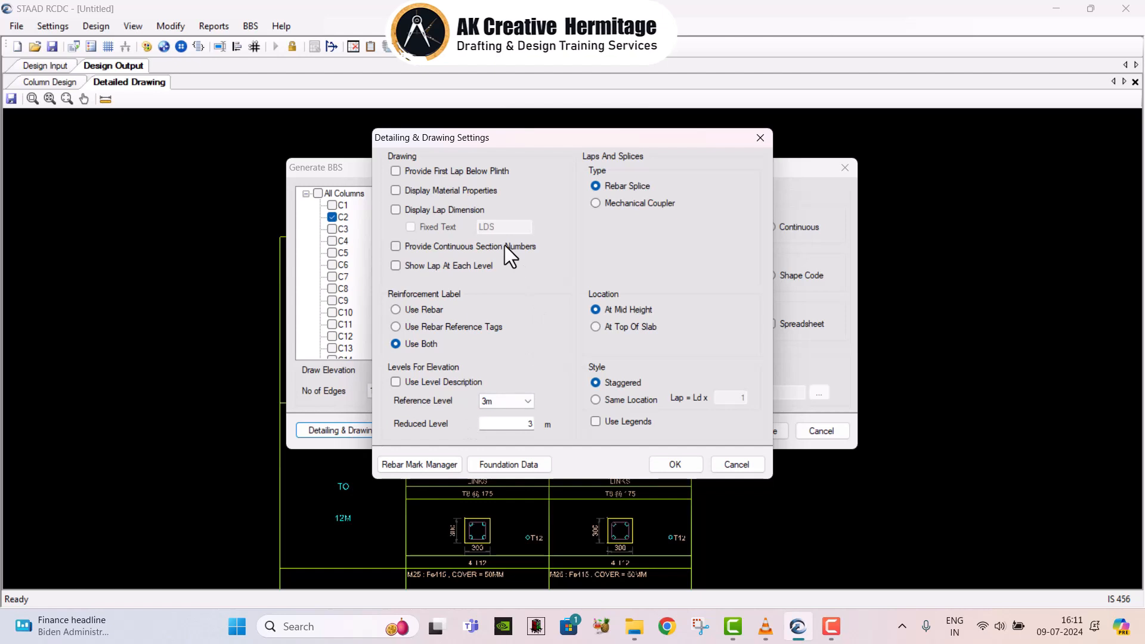
pyautogui.click(753, 142)
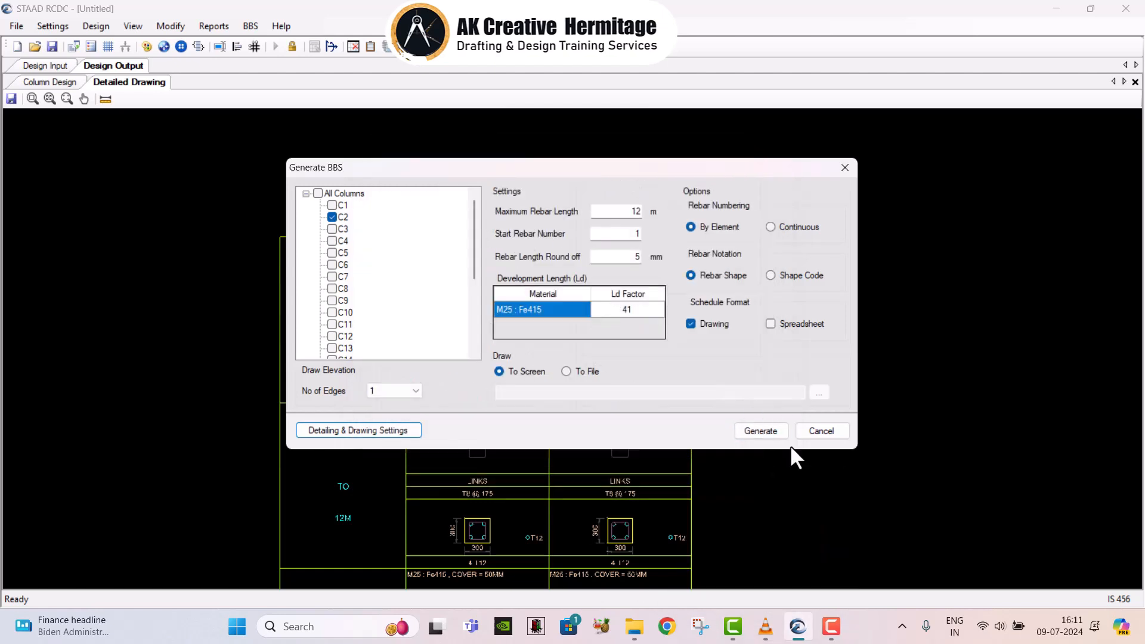
pyautogui.click(777, 433)
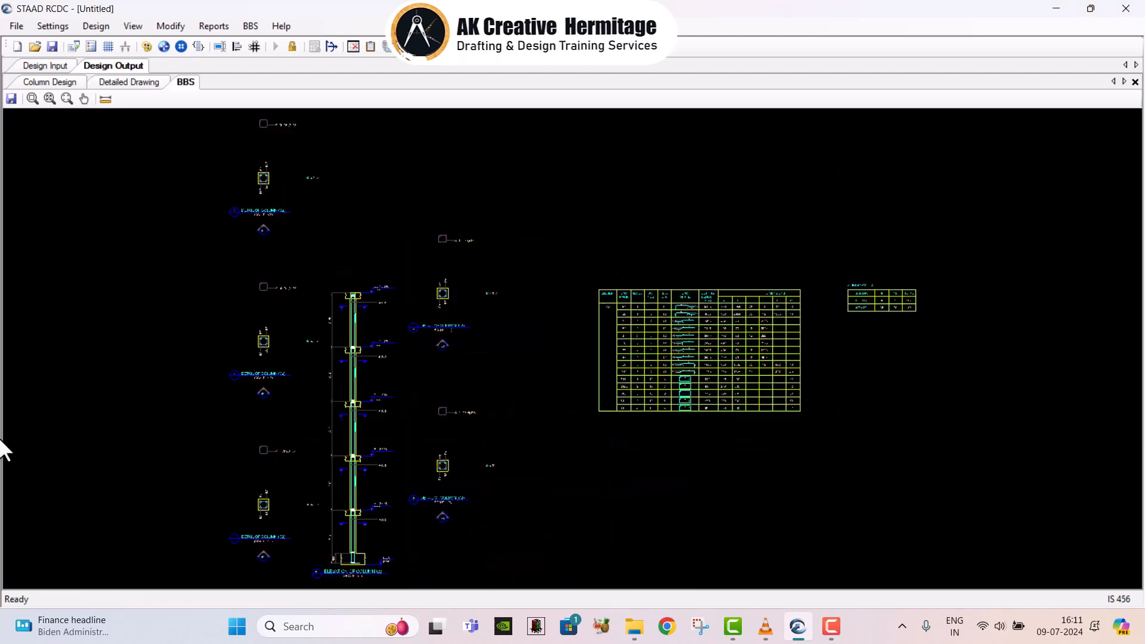
# - Examine column C2's elevation and cross-section details in the BBS drawing, including levels, bar marks and link labels
pyautogui.scroll(10, 387, 474)
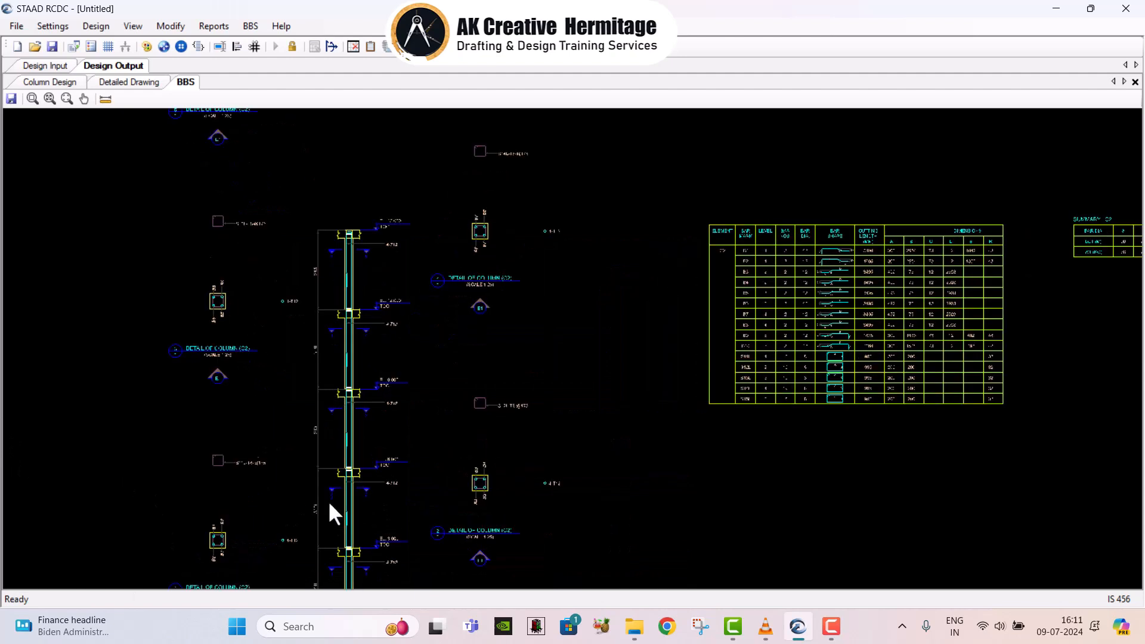
pyautogui.scroll(1, 564, 341)
pyautogui.moveTo(565, 344); pyautogui.dragTo(712, 577, button='middle')
pyautogui.scroll(-2, 710, 573)
pyautogui.moveTo(695, 327); pyautogui.dragTo(685, 459, button='middle')
pyautogui.scroll(-1, 631, 465)
pyautogui.moveTo(623, 480); pyautogui.dragTo(539, 164, button='middle')
pyautogui.scroll(-1, 539, 203)
pyautogui.scroll(-1, 535, 369)
pyautogui.moveTo(527, 505); pyautogui.dragTo(539, 576, button='middle')
pyautogui.scroll(1, 537, 565)
pyautogui.scroll(-3, 506, 417)
pyautogui.scroll(4, 490, 402)
pyautogui.scroll(8, 335, 439)
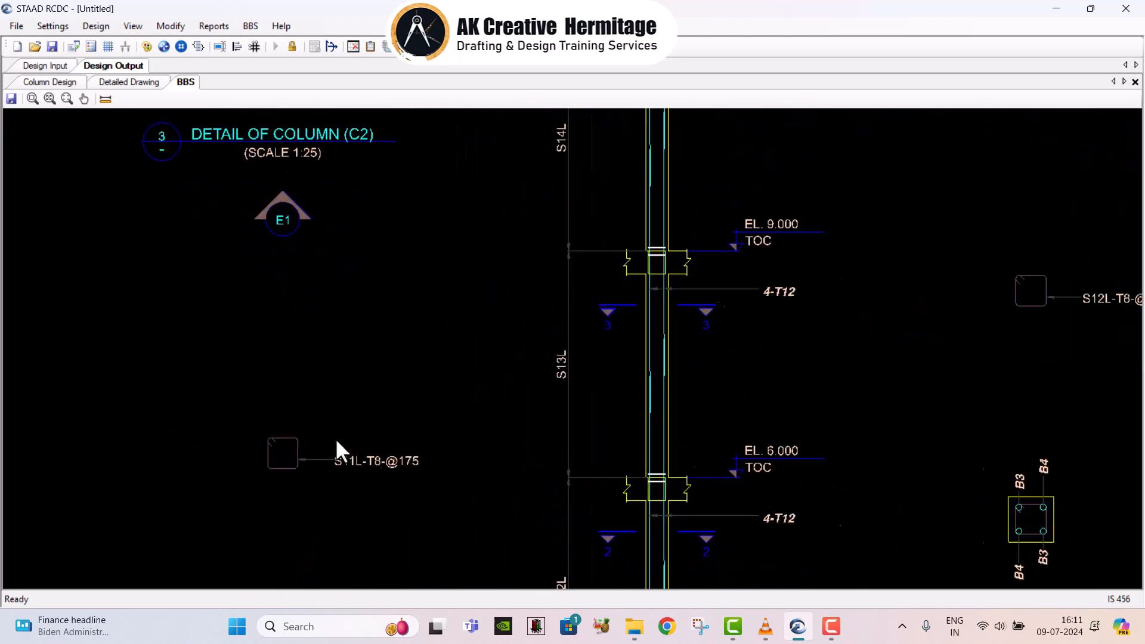
pyautogui.moveTo(282, 173); pyautogui.dragTo(282, 440, button='middle')
pyautogui.scroll(1, 283, 440)
pyautogui.scroll(-3, 283, 440)
pyautogui.moveTo(532, 496); pyautogui.dragTo(196, 504, button='middle')
pyautogui.moveTo(429, 128); pyautogui.dragTo(353, 253, button='middle')
pyautogui.scroll(4, 372, 307)
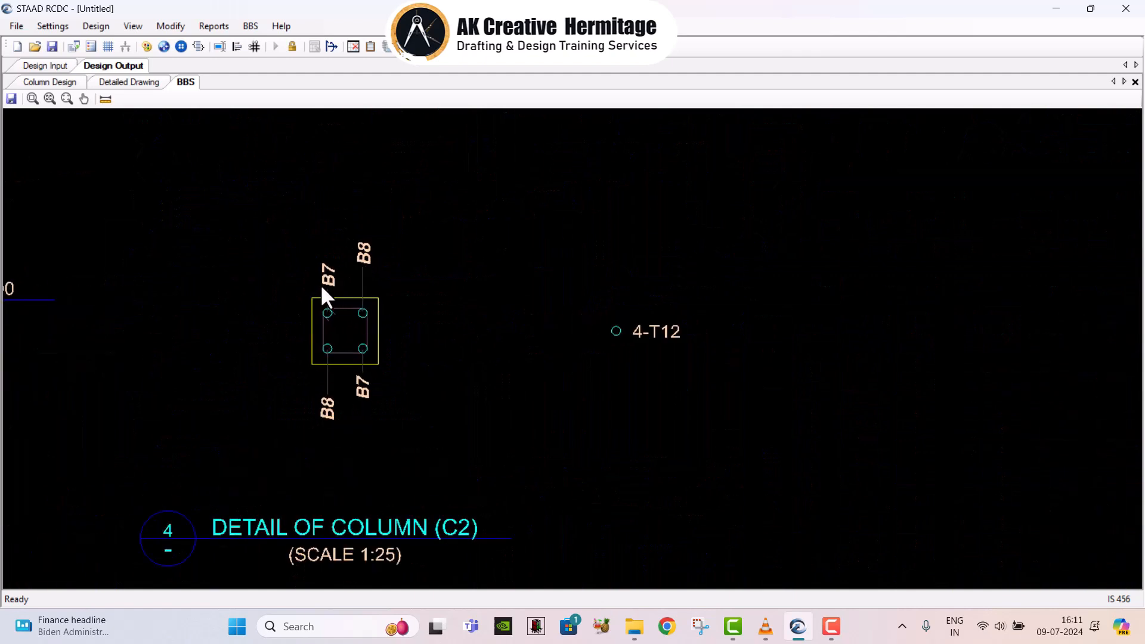
# - Examine column C2's bar bending table for bar shapes, cutting lengths and dimensions, along with the steel length and weight summary
pyautogui.scroll(-5, 223, 352)
pyautogui.moveTo(550, 457); pyautogui.dragTo(421, 435, button='middle')
pyautogui.scroll(5, 420, 435)
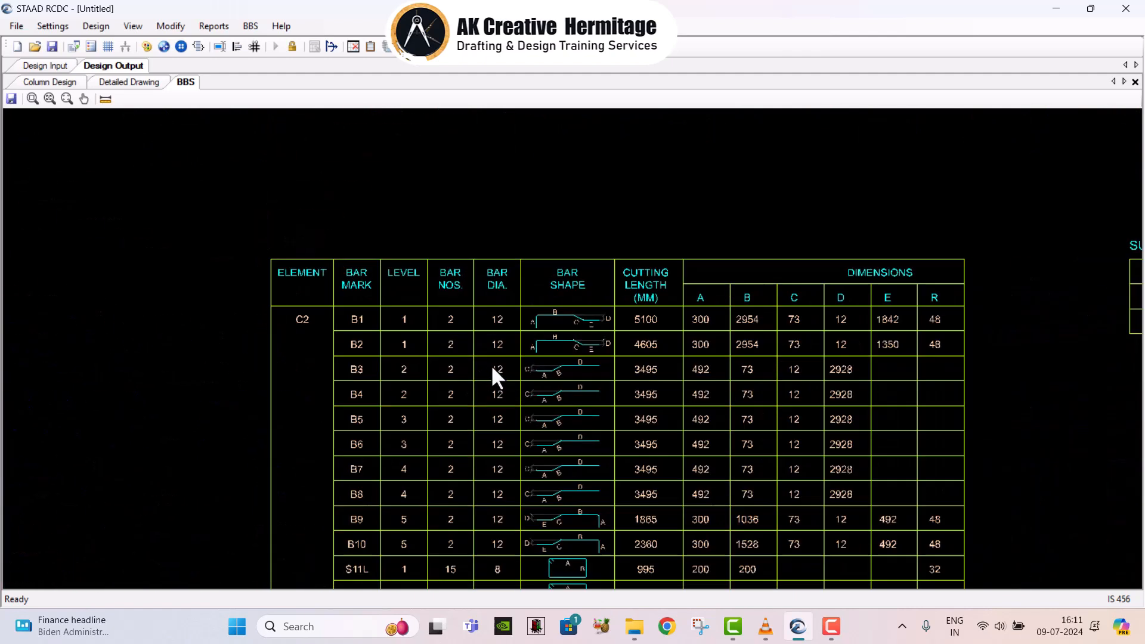
pyautogui.moveTo(518, 435); pyautogui.dragTo(462, 352, button='middle')
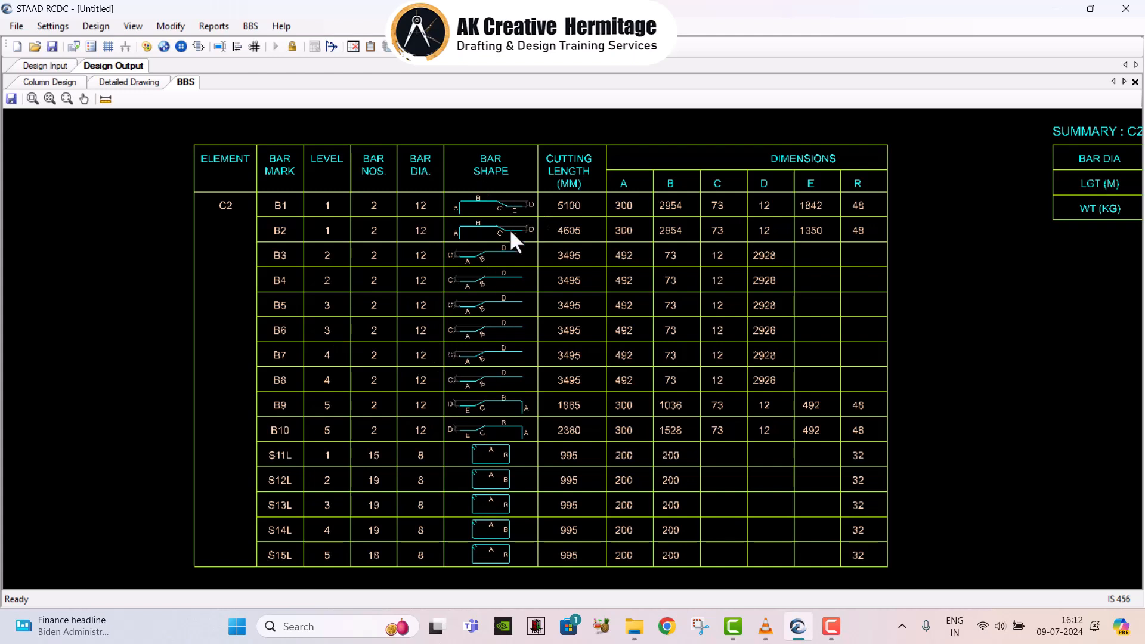
pyautogui.moveTo(649, 359)
pyautogui.mouseDown(button='middle')
pyautogui.moveTo(291, 375)
pyautogui.moveTo(124, 443)
pyautogui.mouseUp(button='middle')
pyautogui.scroll(-2, 351, 385)
pyautogui.moveTo(448, 312); pyautogui.dragTo(478, 365, button='middle')
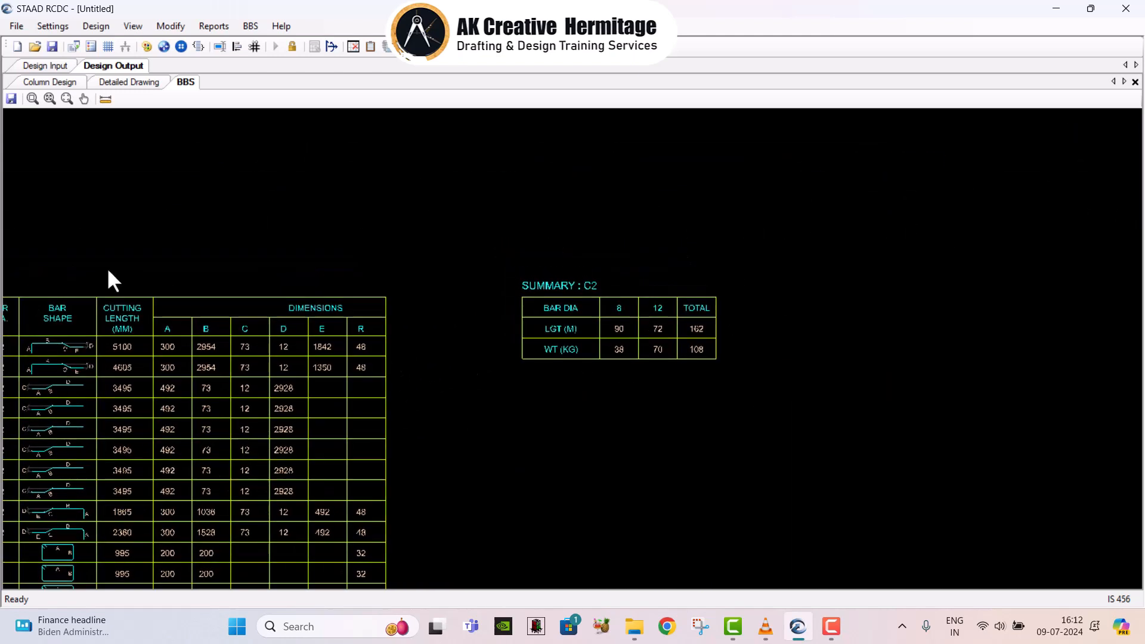
pyautogui.scroll(1, 198, 359)
pyautogui.moveTo(198, 359); pyautogui.dragTo(344, 339, button='middle')
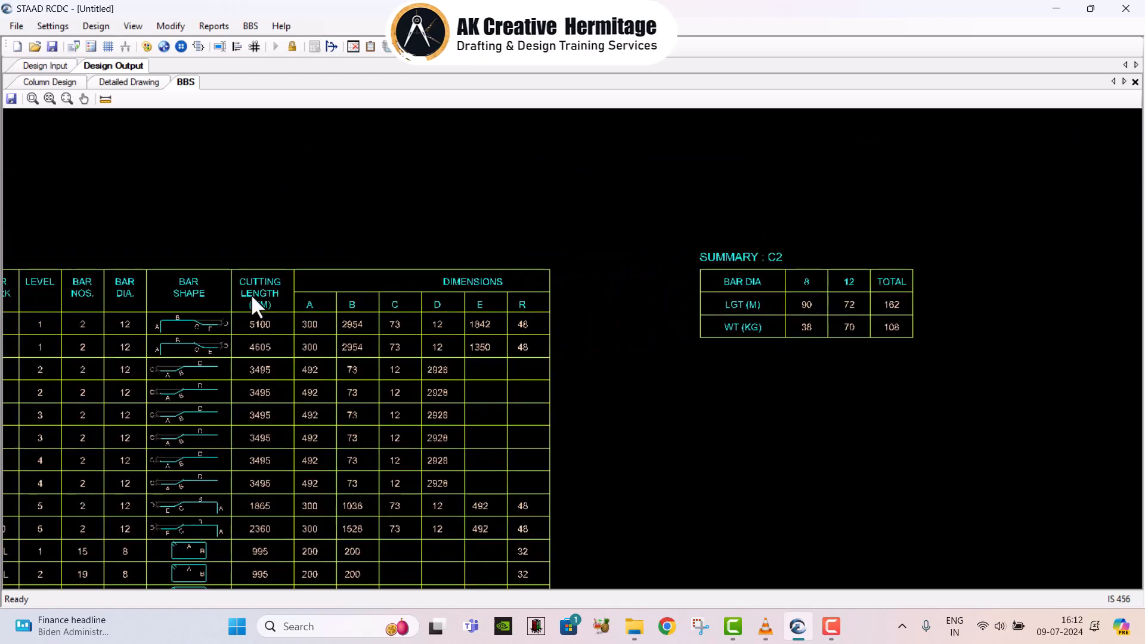
pyautogui.click(59, 69)
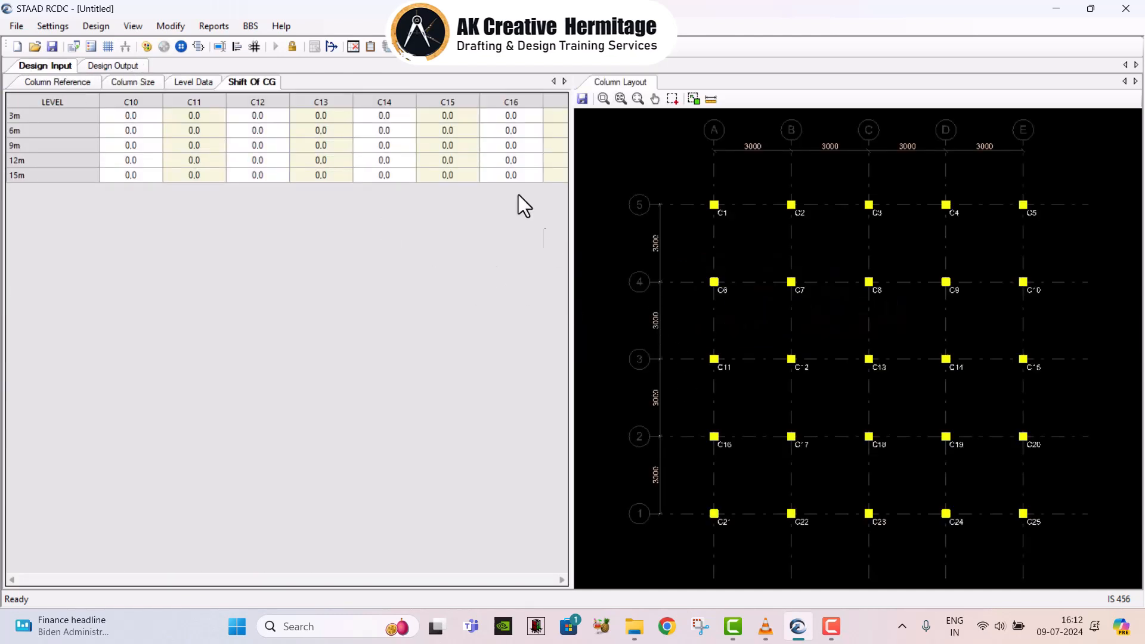
pyautogui.click(113, 66)
pyautogui.scroll(-3, 421, 314)
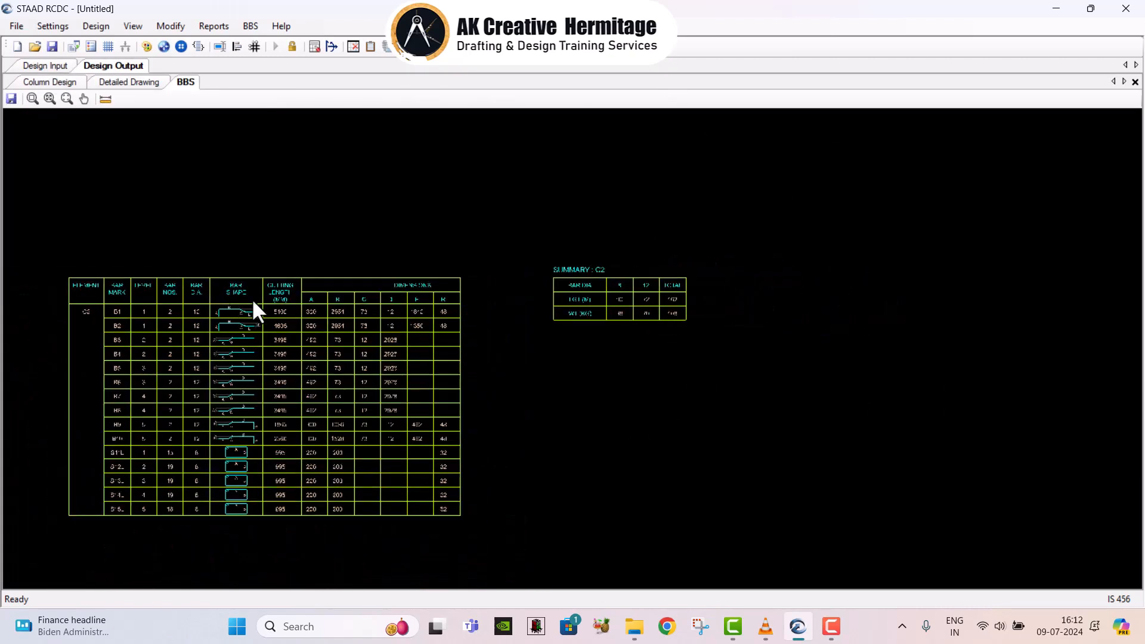
pyautogui.moveTo(251, 298); pyautogui.dragTo(524, 316, button='middle')
pyautogui.scroll(-2, 524, 316)
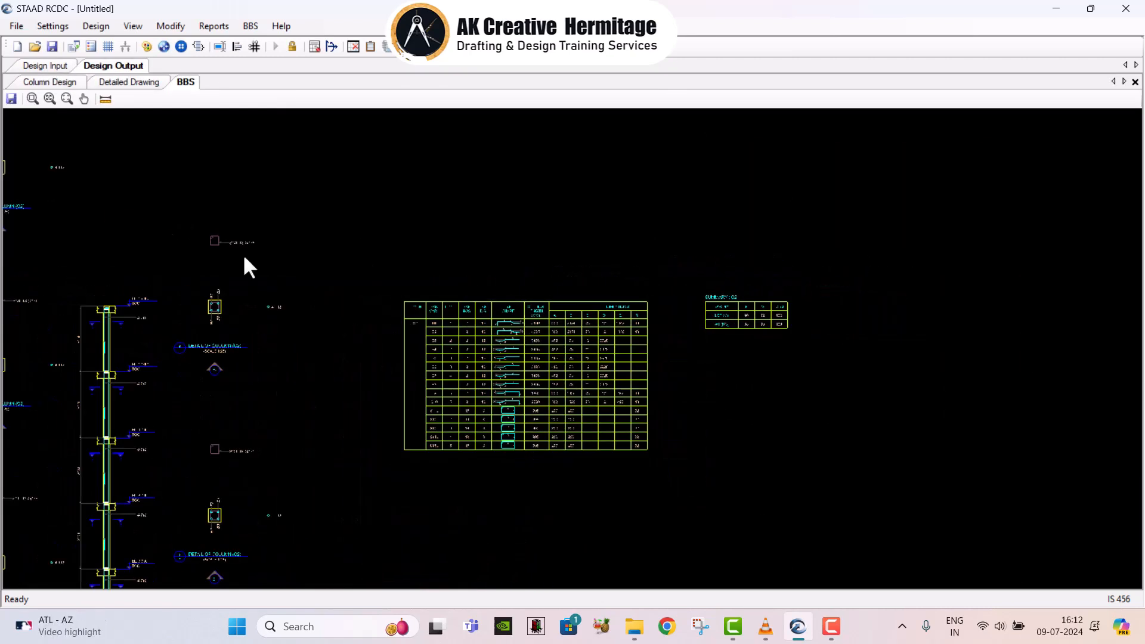
# - Try to save the BBS drawing, and save the project on the Desktop as rt in STAAD RCDC format
pyautogui.click(11, 99)
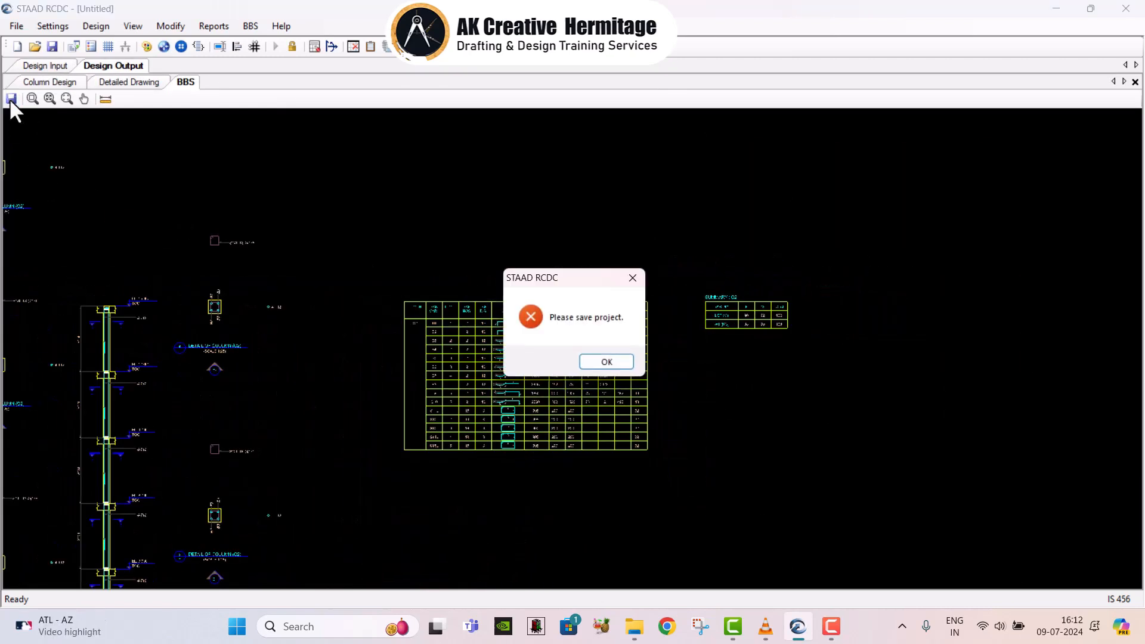
pyautogui.click(593, 360)
pyautogui.click(16, 27)
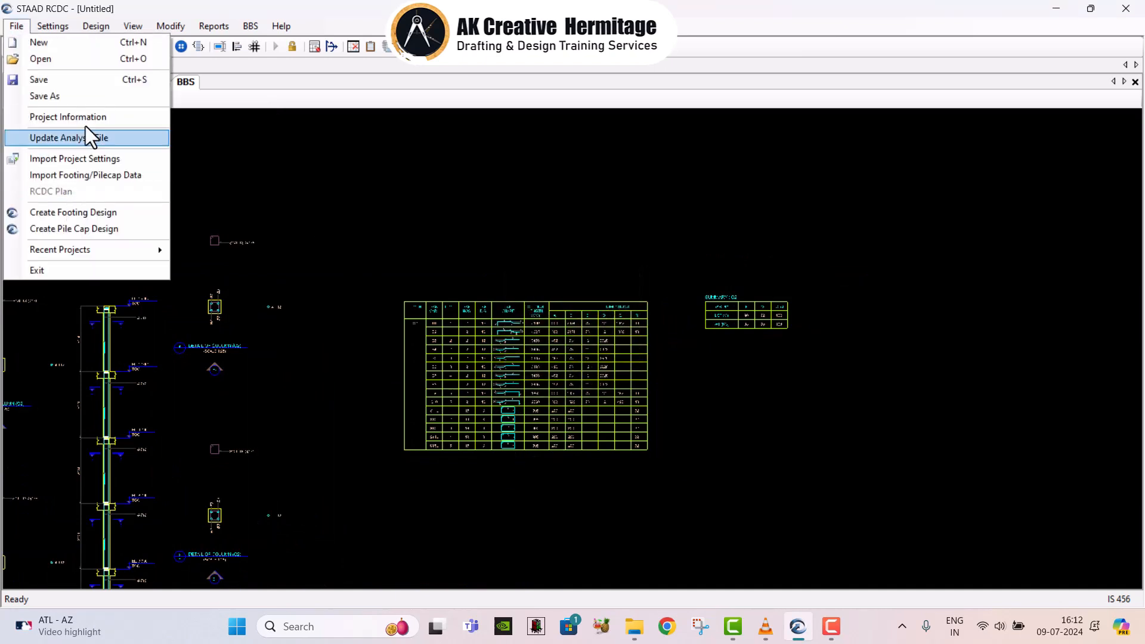
pyautogui.click(74, 97)
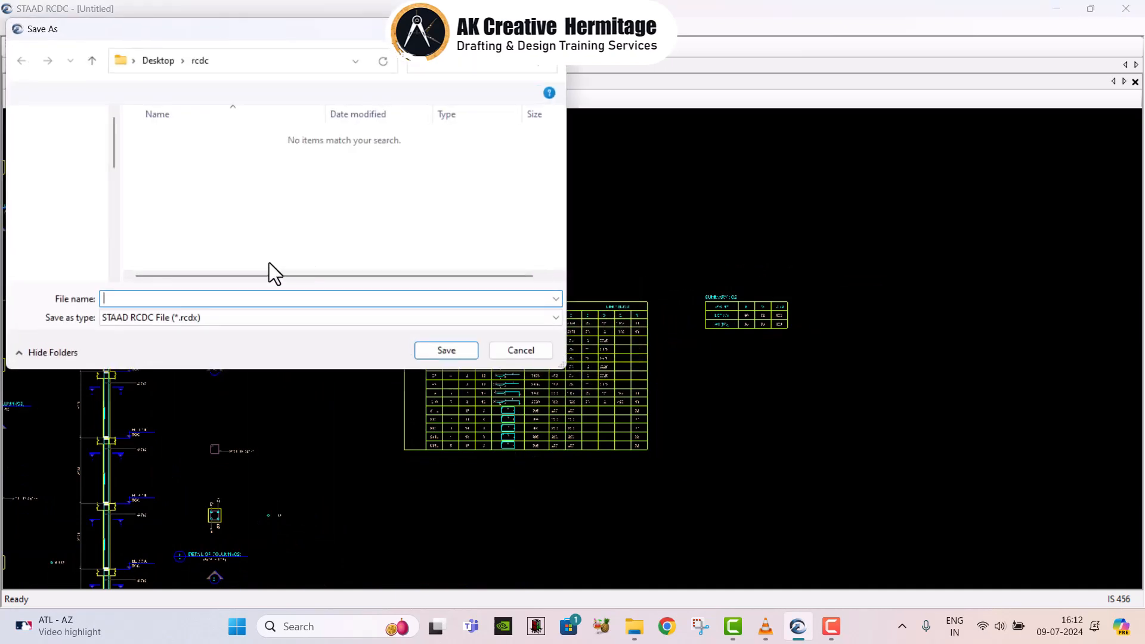
pyautogui.click(51, 167)
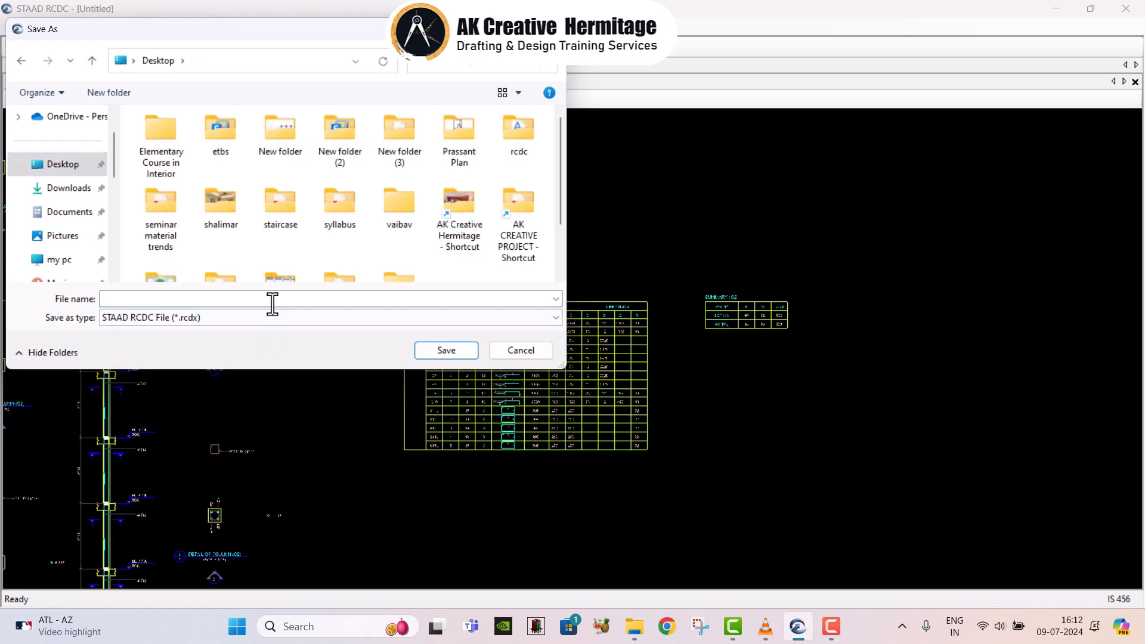
pyautogui.write('rt')
pyautogui.click(439, 353)
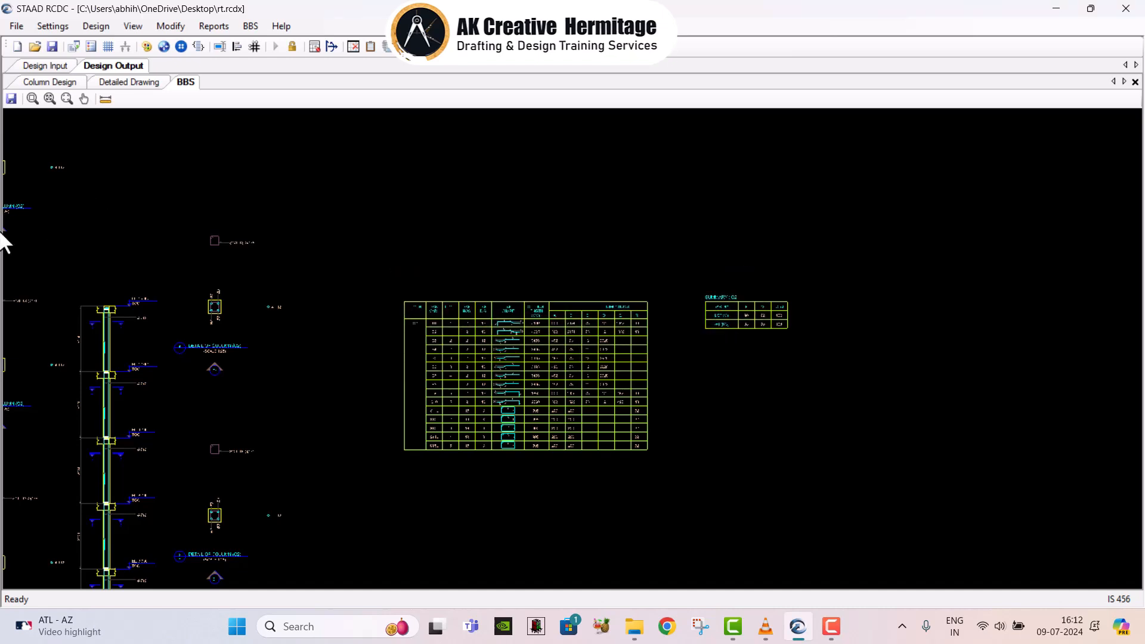
# - Open the DXF save dialog for the BBS drawing and close it without saving
pyautogui.click(12, 97)
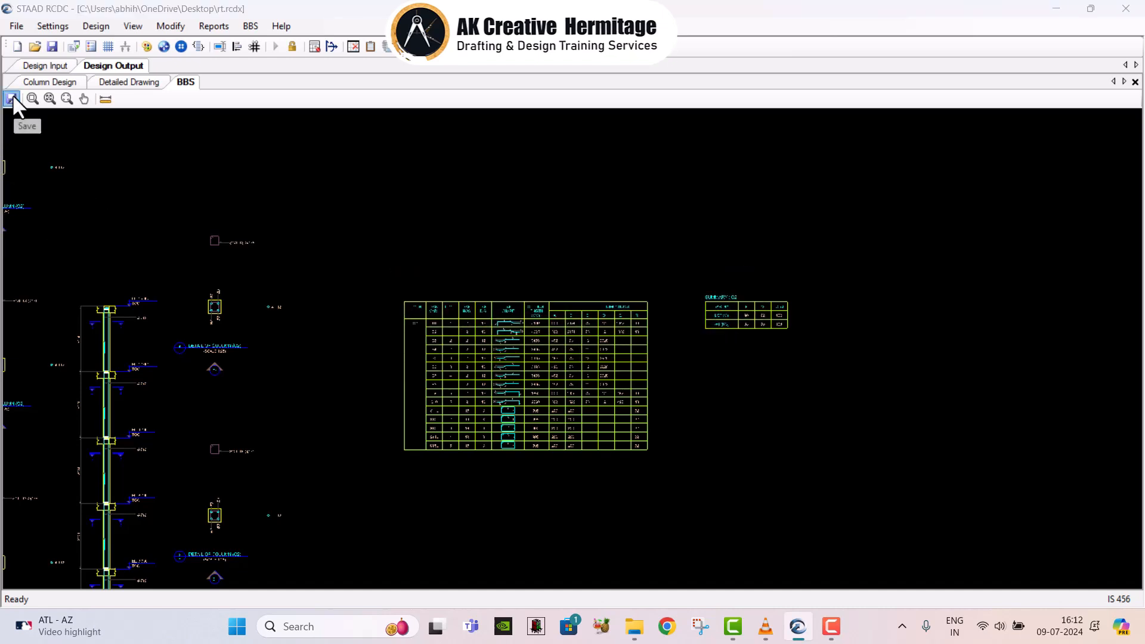
pyautogui.click(552, 28)
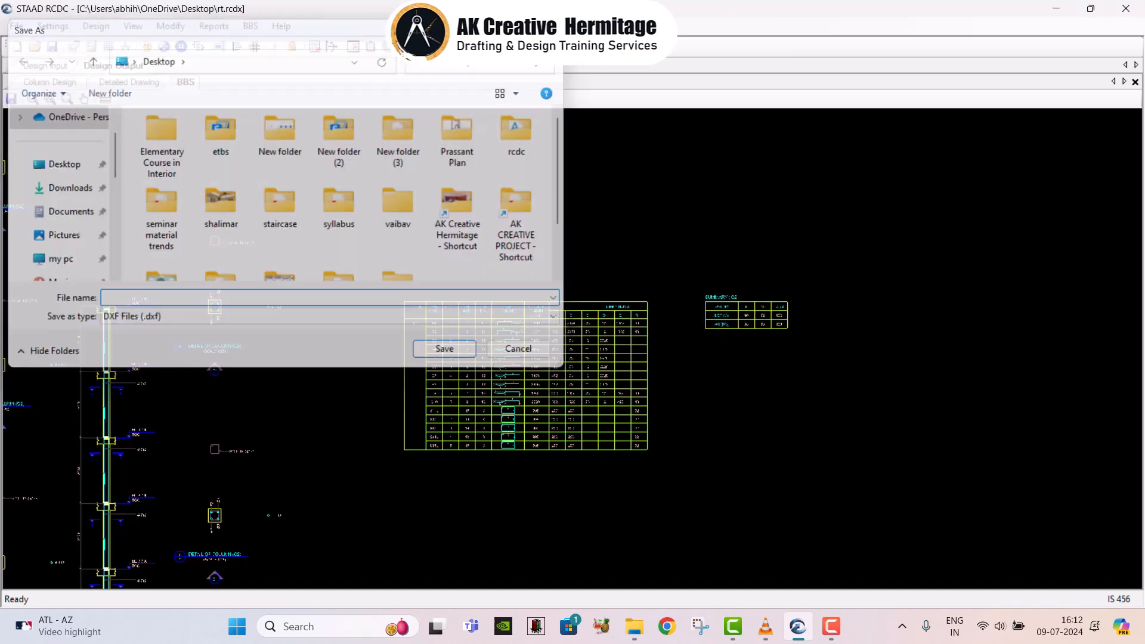
# - Try to save the BBS drawing on the Desktop as ge in DXF format
pyautogui.click(11, 99)
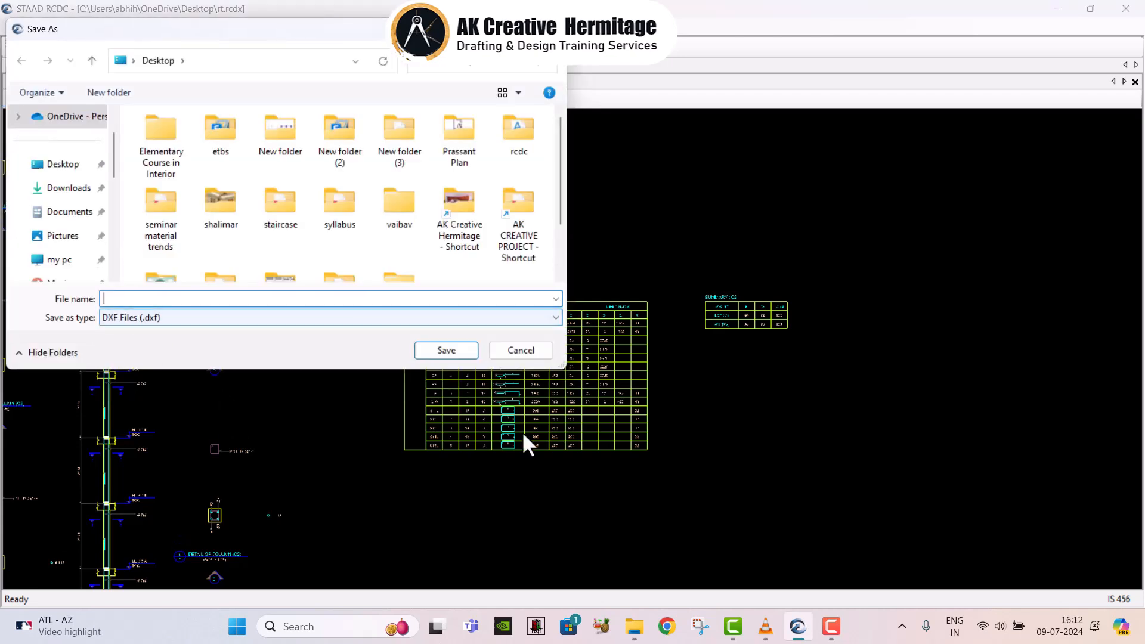
pyautogui.click(59, 164)
pyautogui.click(178, 299)
pyautogui.write('ge')
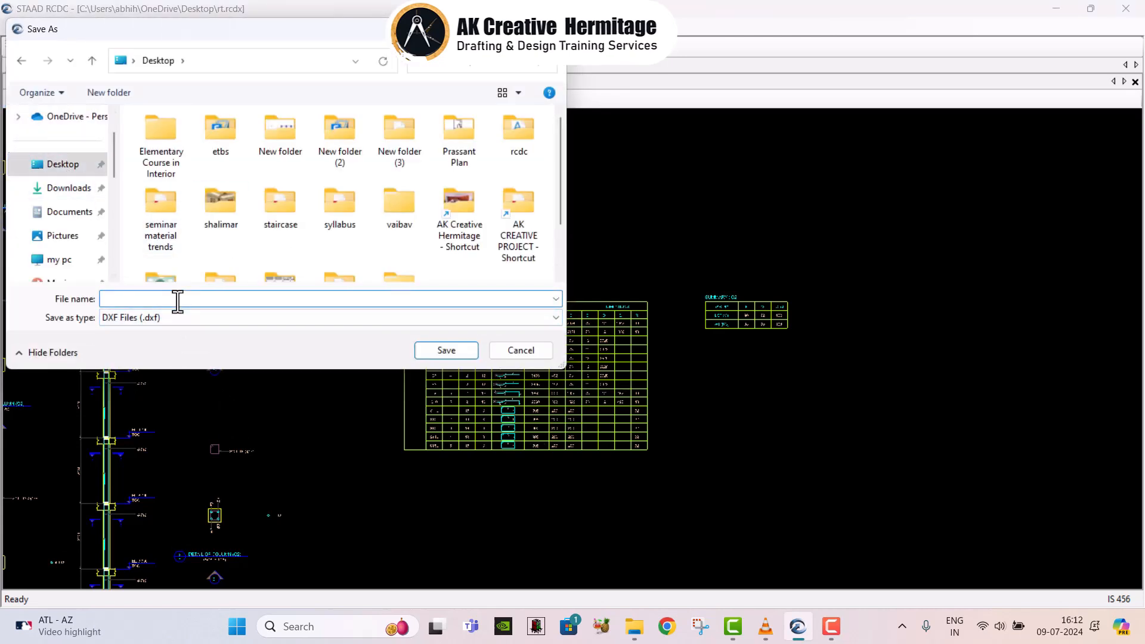
pyautogui.click(450, 351)
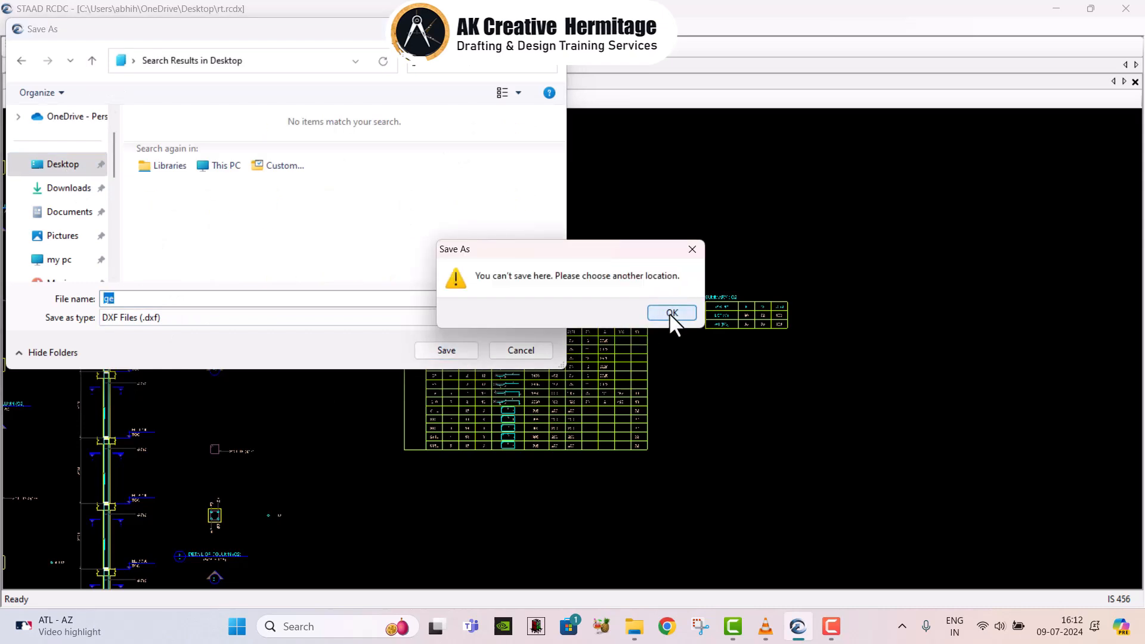
pyautogui.click(671, 313)
# - Save the BBS drawing on the Desktop as nrl in DXF format
pyautogui.click(56, 172)
pyautogui.click(154, 299)
pyautogui.write('nrl')
pyautogui.click(453, 352)
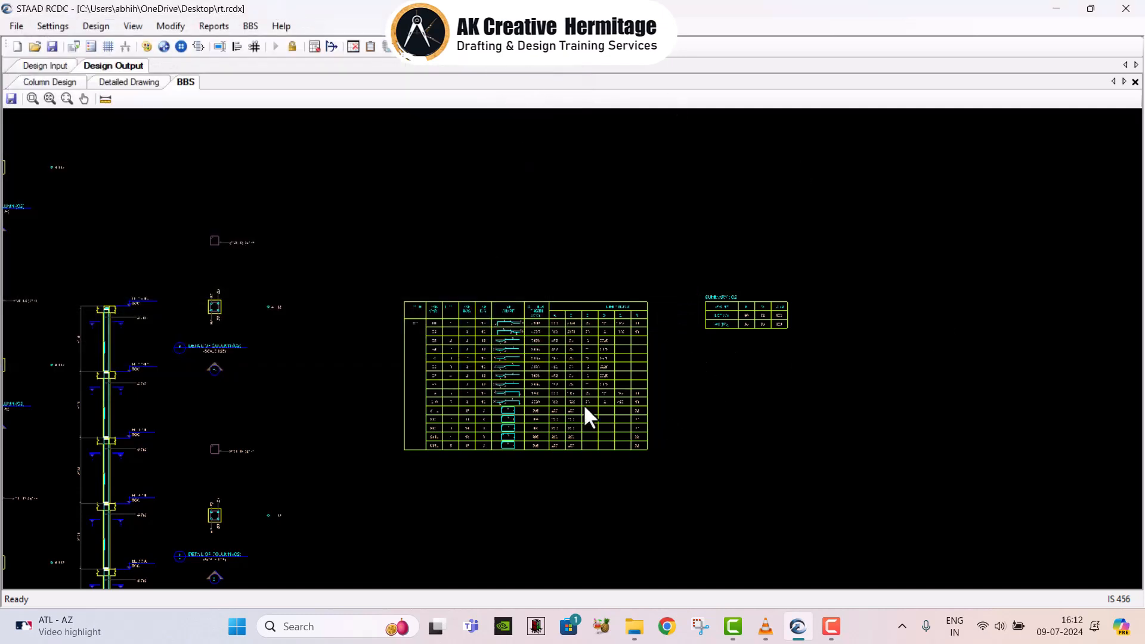
pyautogui.scroll(-8, 418, 434)
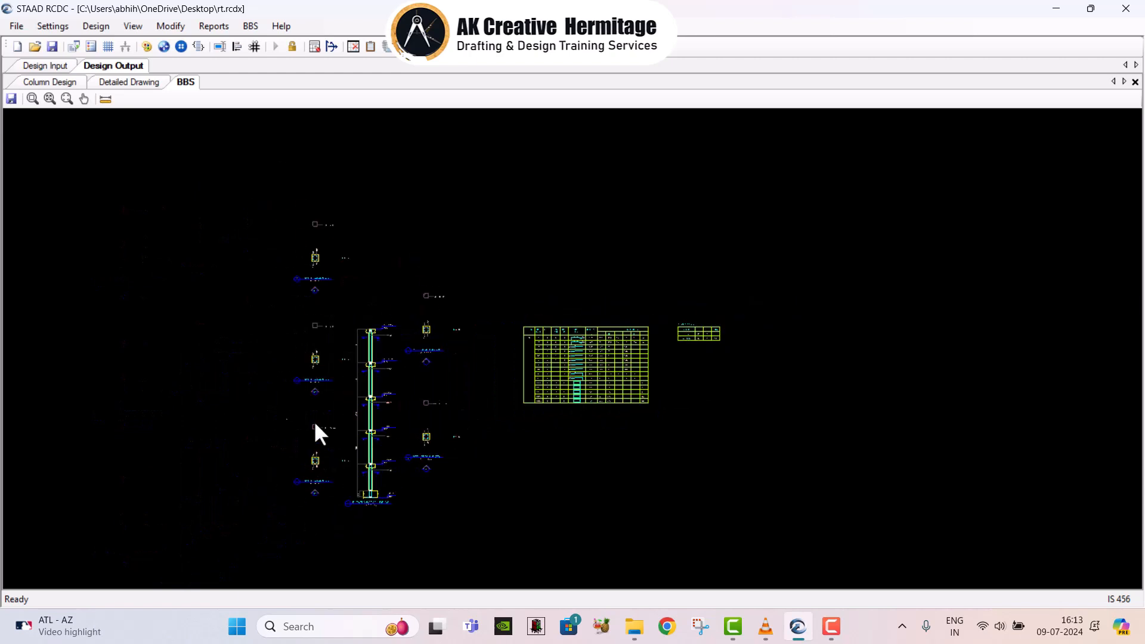
# - Return to the column design results and start Redesign Column for C1 at the 3m to 6m level
pyautogui.click(50, 82)
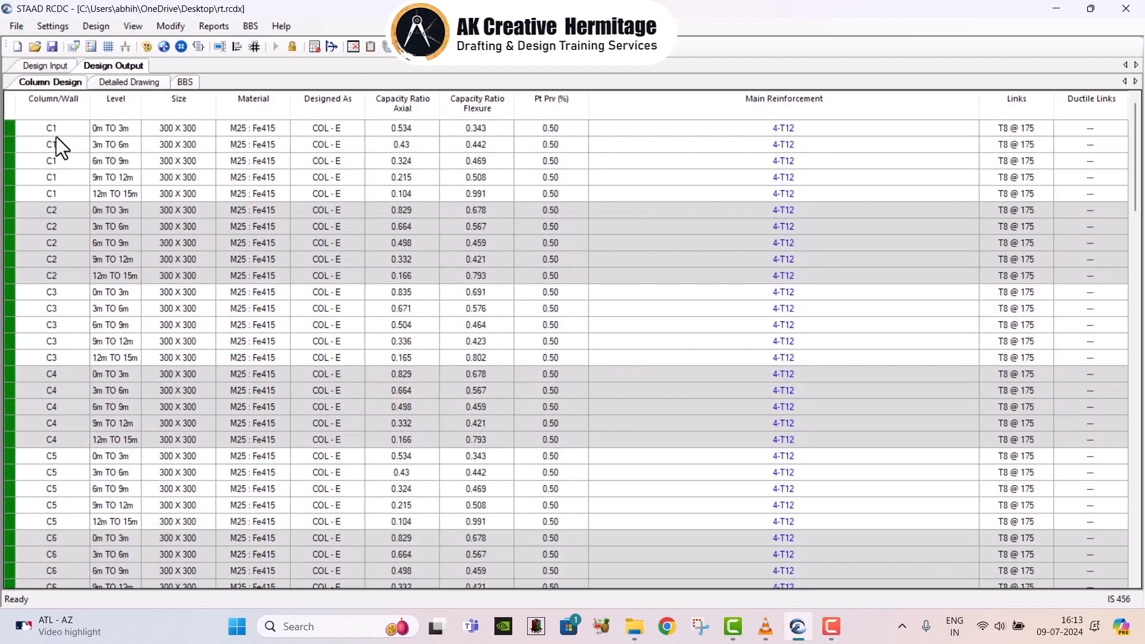
pyautogui.click(35, 129)
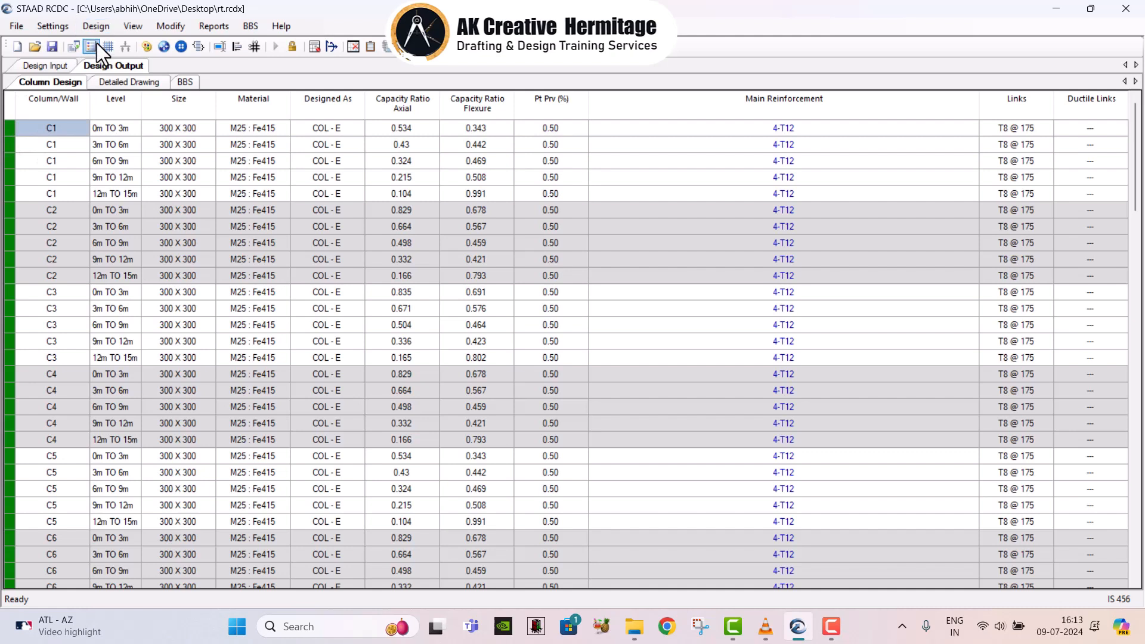
pyautogui.click(98, 26)
pyautogui.moveTo(132, 28)
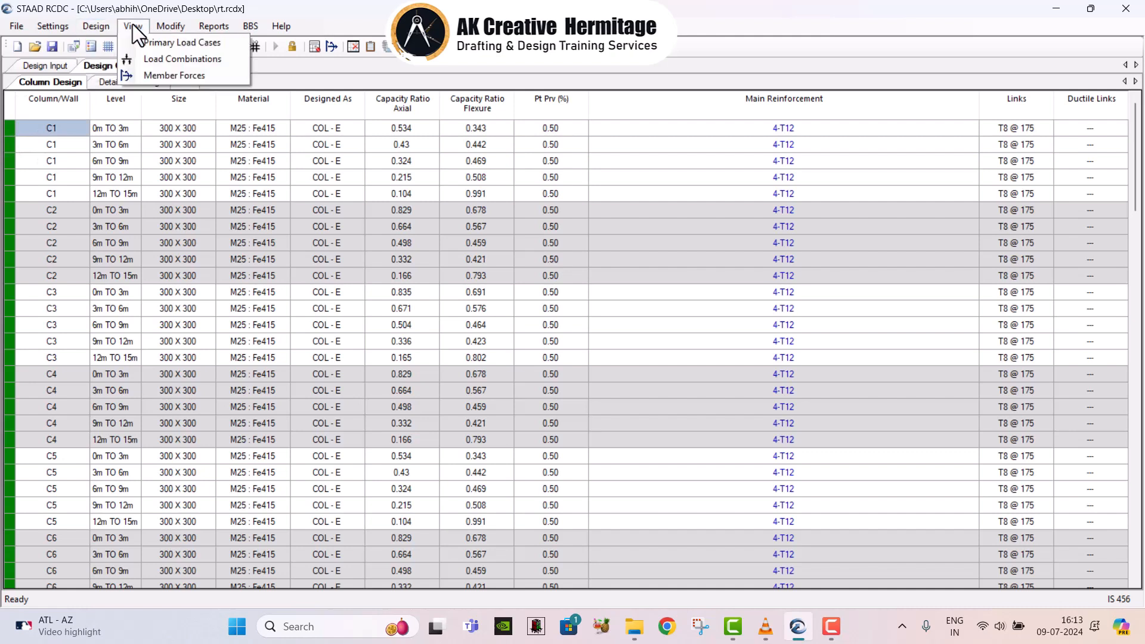
pyautogui.click(80, 82)
pyautogui.click(71, 144)
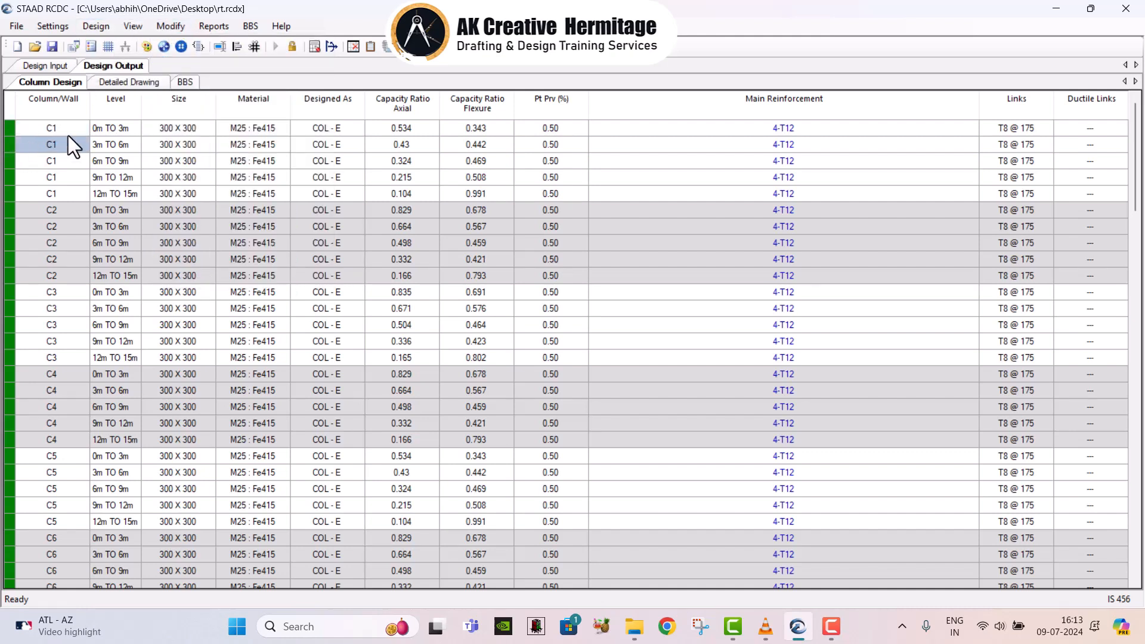
pyautogui.click(168, 26)
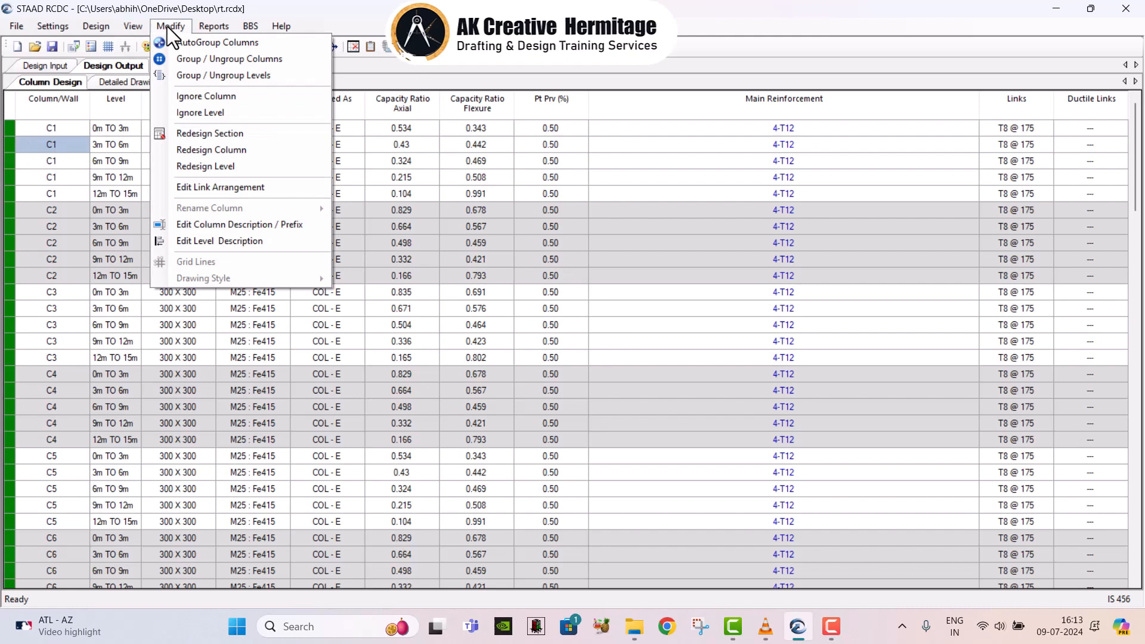
pyautogui.click(220, 150)
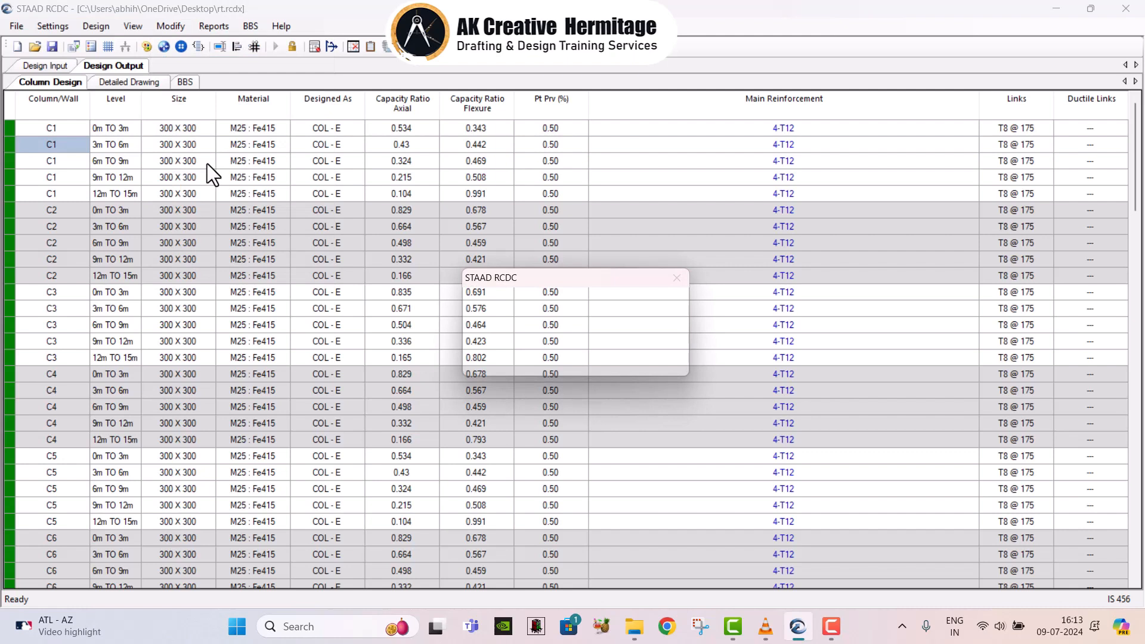